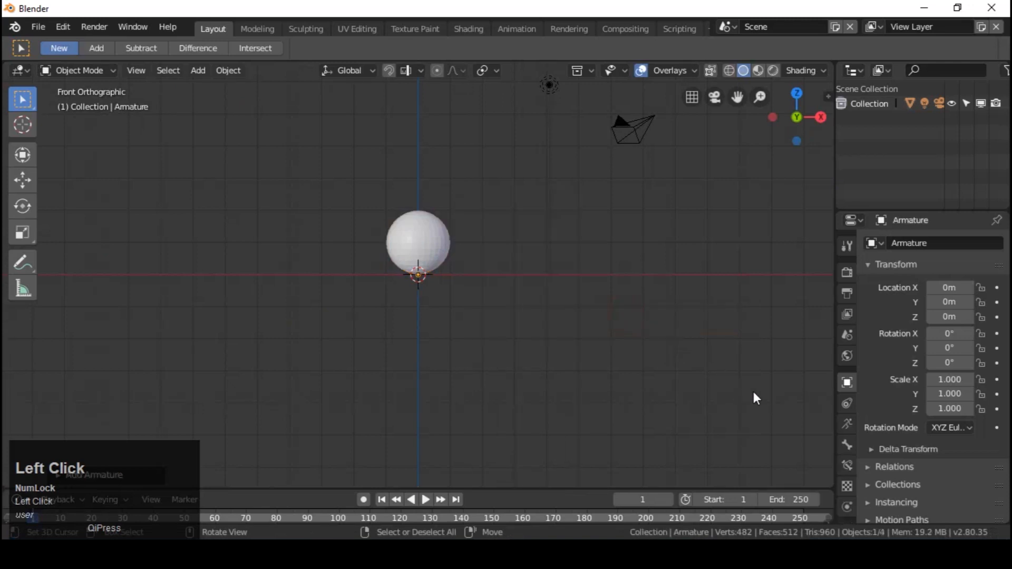
Set the armature's viewport display to In Front so its bones show through the sphere
{"action": "left_click", "coordinate": [849, 427]}
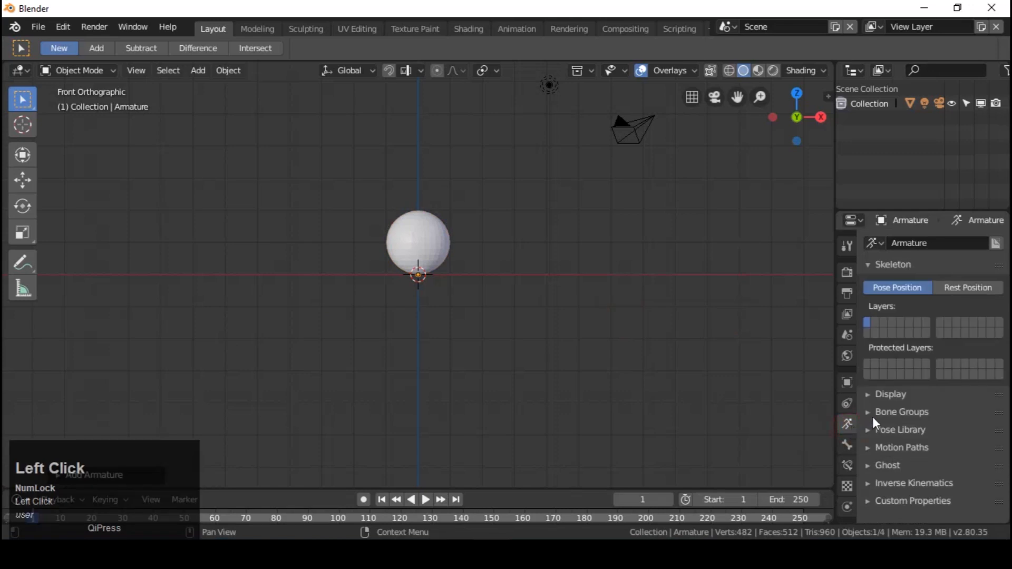
{"action": "left_click", "coordinate": [888, 398]}
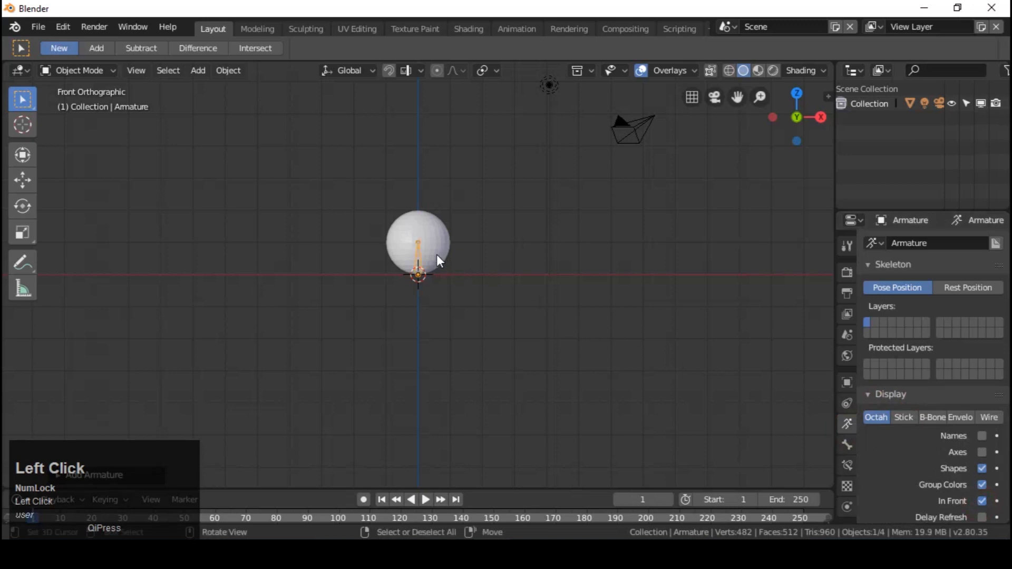
Scale the armature by 0.2 and move it -0.2 m along the Z axis
{"action": "scroll", "coordinate": [436, 255], "scroll_direction": "up", "scroll_amount": 6}
{"action": "type", "text": "s0.2"}
{"action": "key", "text": "Return"}
{"action": "type", "text": "g"}
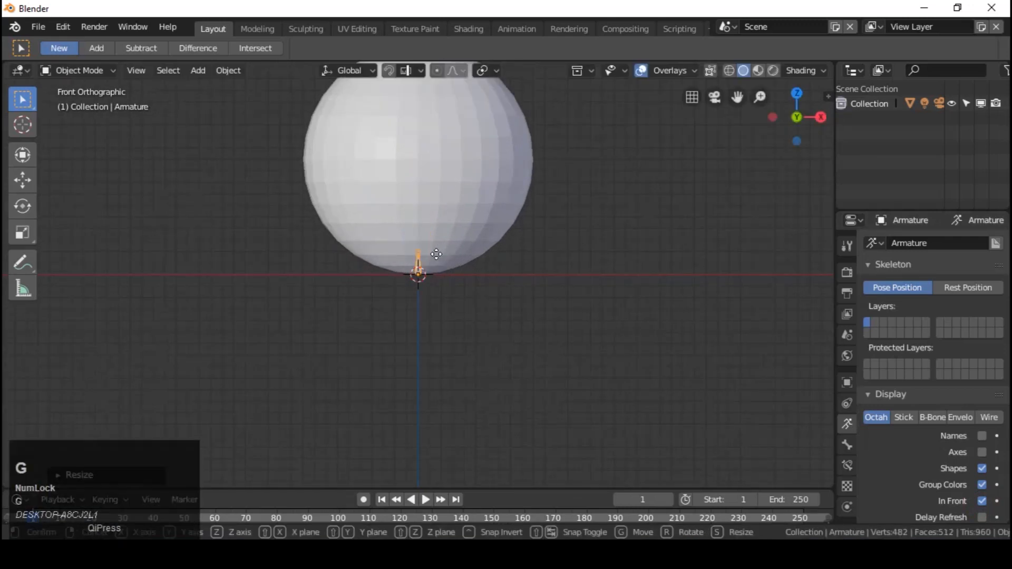
{"action": "type", "text": "z-0.2"}
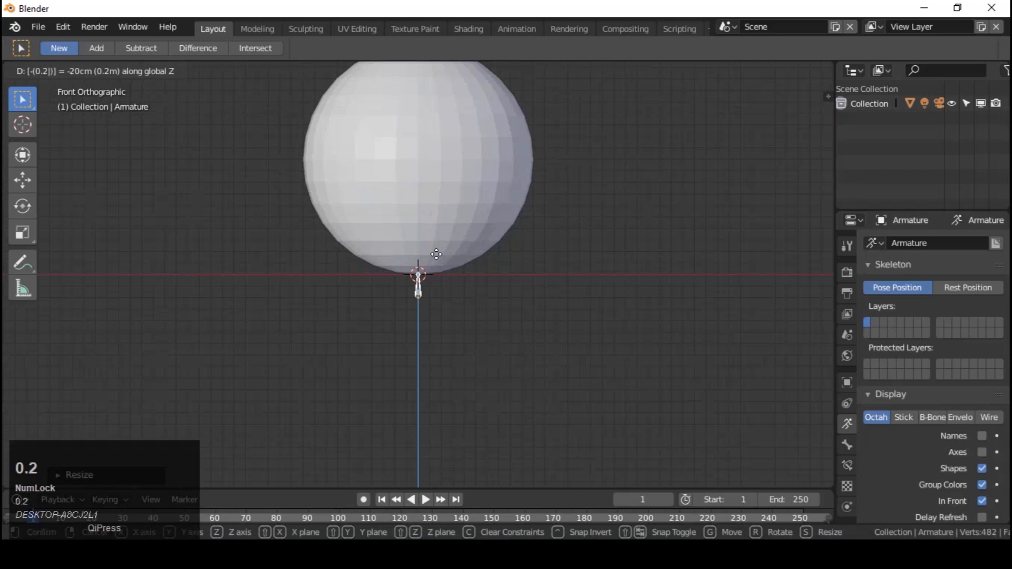
{"action": "key", "text": "Return"}
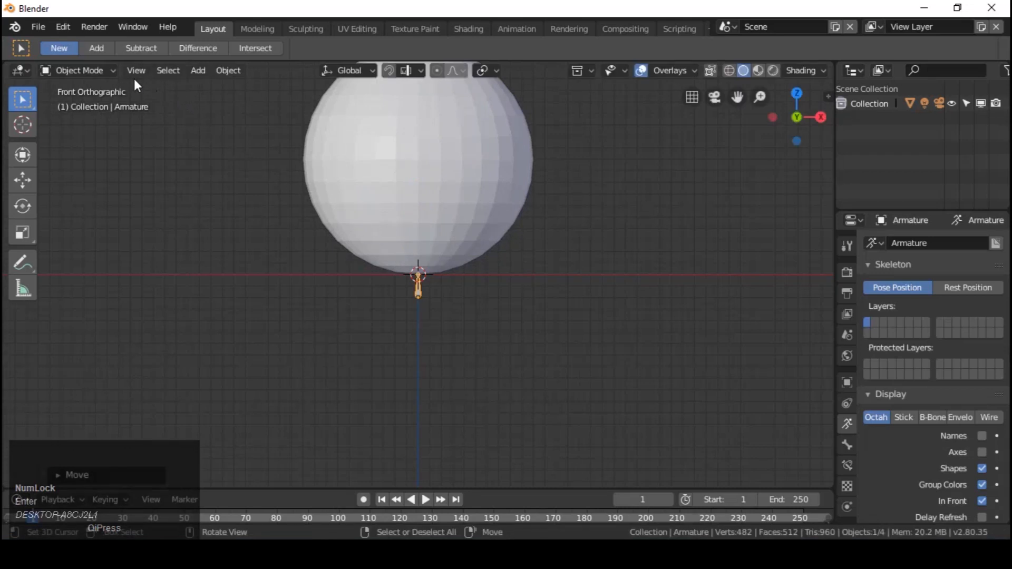
In Edit Mode, extrude a new bone 2 m along Z from the small bone's tip, up through the sphere
{"action": "middle_click_drag", "start_coordinate": [410, 134], "coordinate": [405, 229], "text": "shift"}
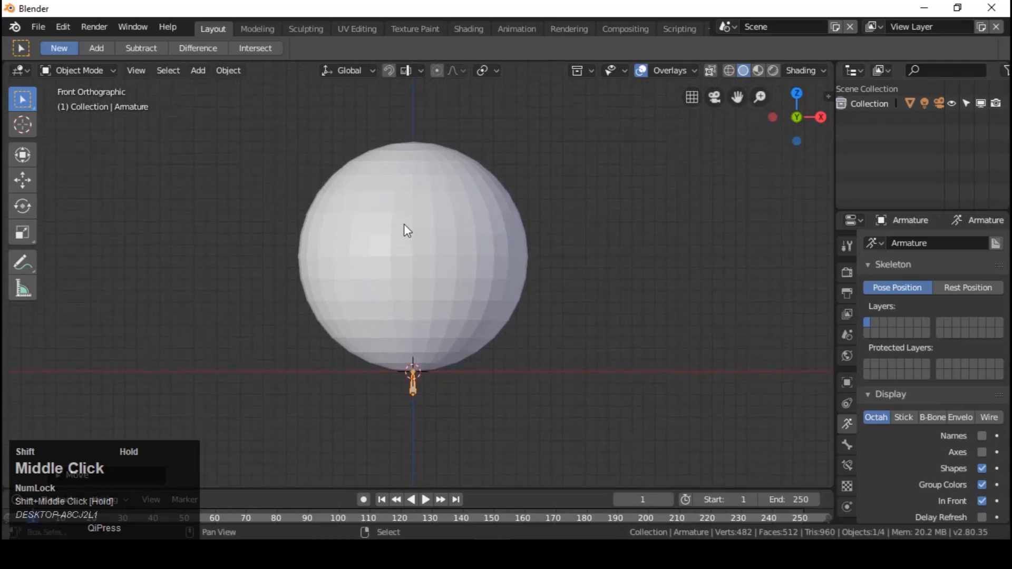
{"action": "left_click", "coordinate": [83, 70]}
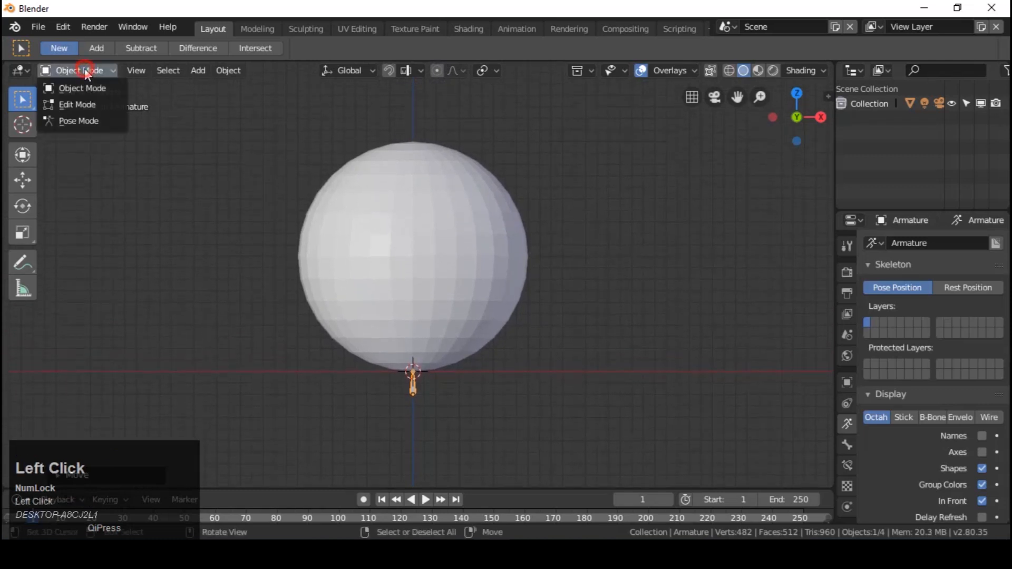
{"action": "left_click", "coordinate": [78, 104]}
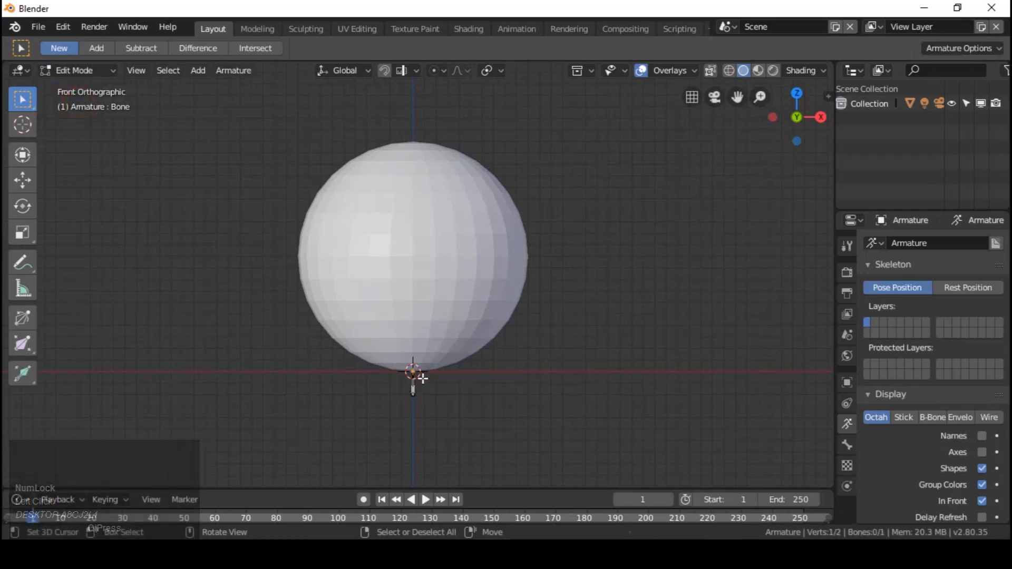
{"action": "key", "text": "e"}
{"action": "key", "text": "z"}
{"action": "key", "text": "2"}
{"action": "key", "text": "Return"}
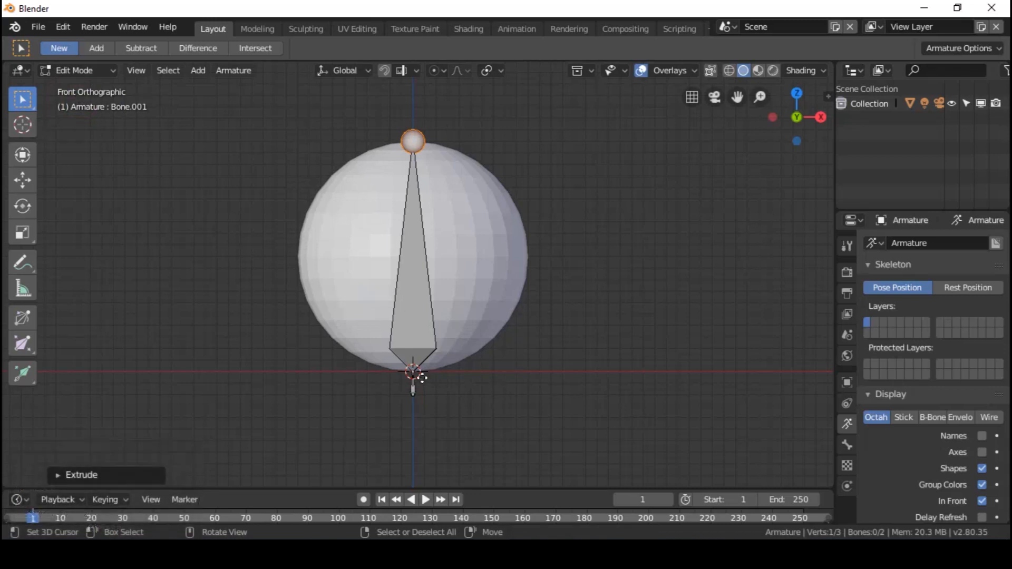
Extrude another small bone 0.2 m along Z from the top of the long bone, and select the long bone
{"action": "type", "text": "ez0.2"}
{"action": "key", "text": "Return"}
{"action": "right_click_drag", "start_coordinate": [418, 321], "coordinate": [456, 312]}
{"action": "right_click", "coordinate": [457, 312]}
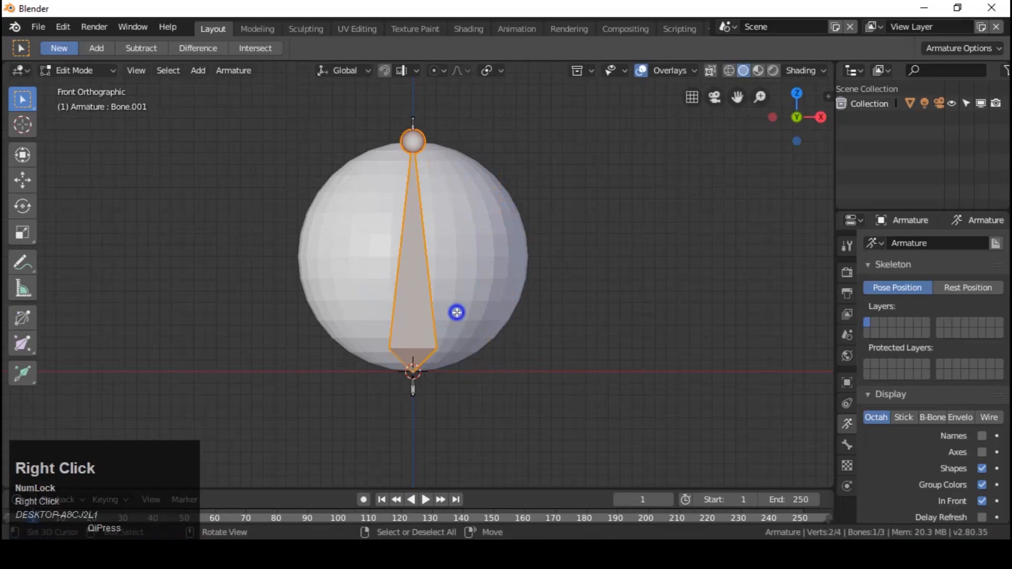
Rename the small bone below the sphere as Tail
{"action": "right_click", "coordinate": [413, 387]}
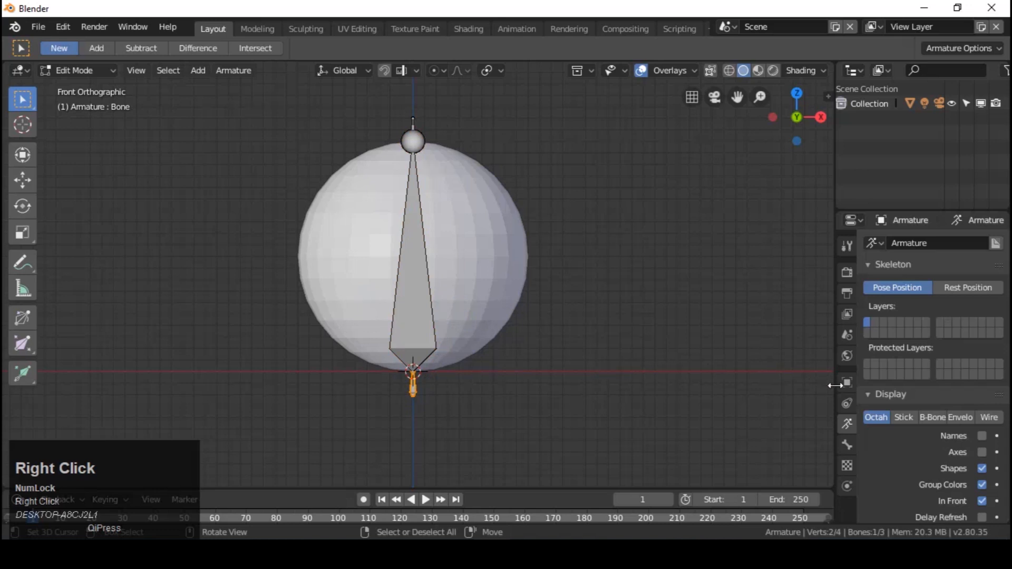
{"action": "left_click", "coordinate": [846, 443]}
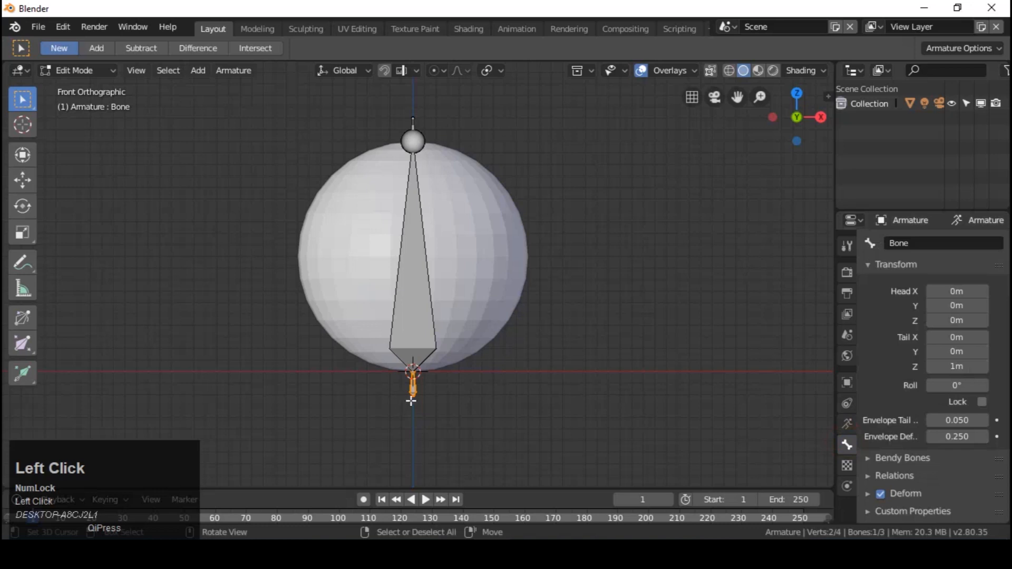
{"action": "left_click", "coordinate": [925, 245]}
{"action": "type", "text": "Tail"}
{"action": "key", "text": "Return"}
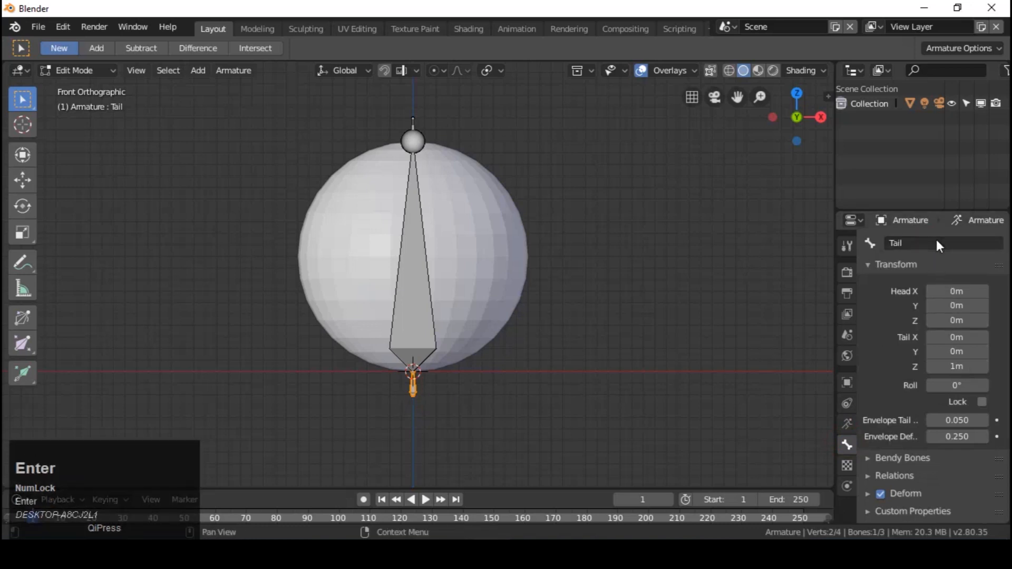
Rename the long middle bone as Body
{"action": "right_click", "coordinate": [412, 299]}
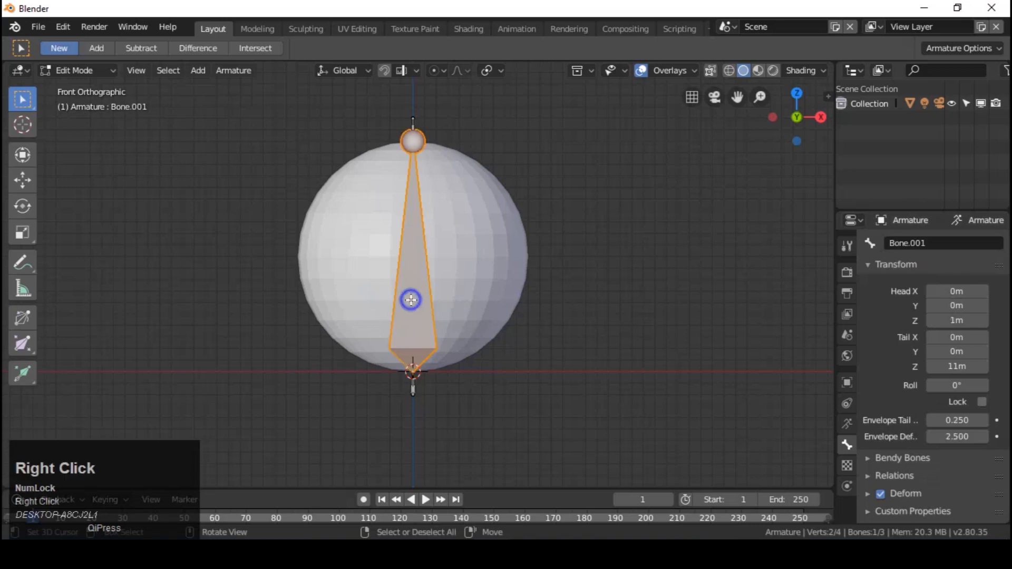
{"action": "left_click", "coordinate": [903, 245]}
{"action": "type", "text": "Body"}
{"action": "key", "text": "Return"}
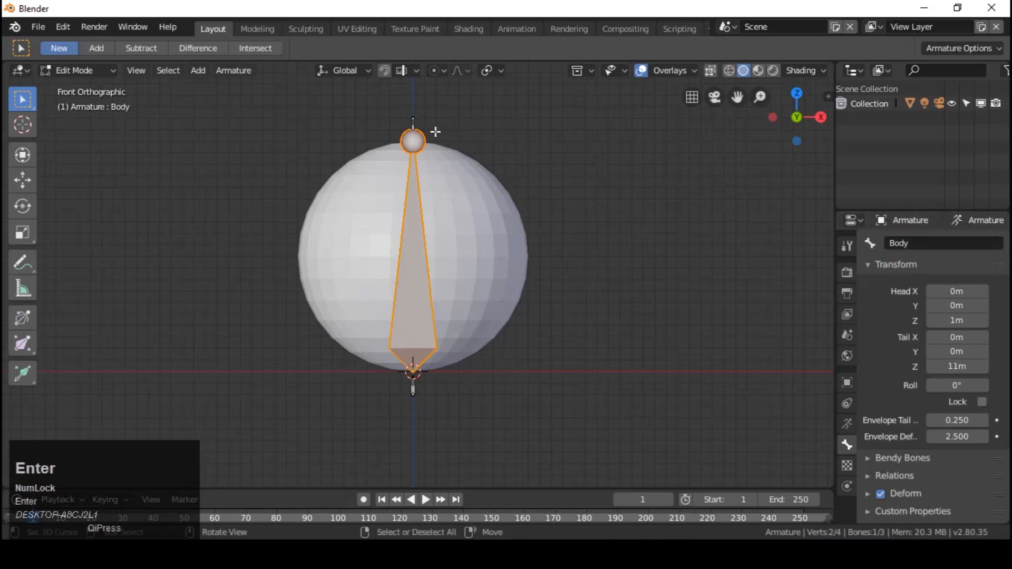
Rename the small bone above the sphere as Head
{"action": "right_click", "coordinate": [413, 125]}
{"action": "key", "text": "e"}
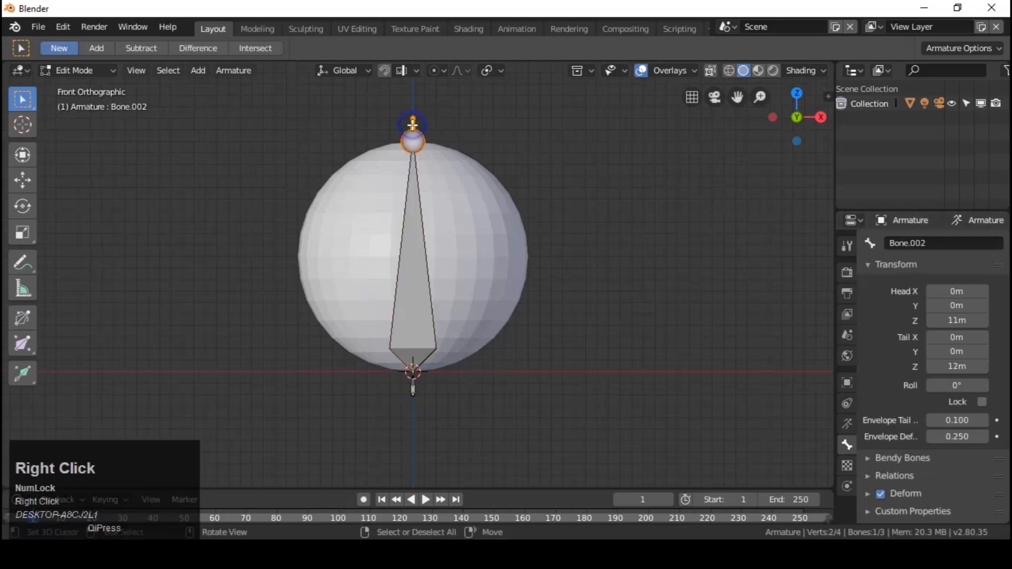
{"action": "left_click", "coordinate": [915, 244]}
{"action": "type", "text": "Head"}
{"action": "key", "text": "Return"}
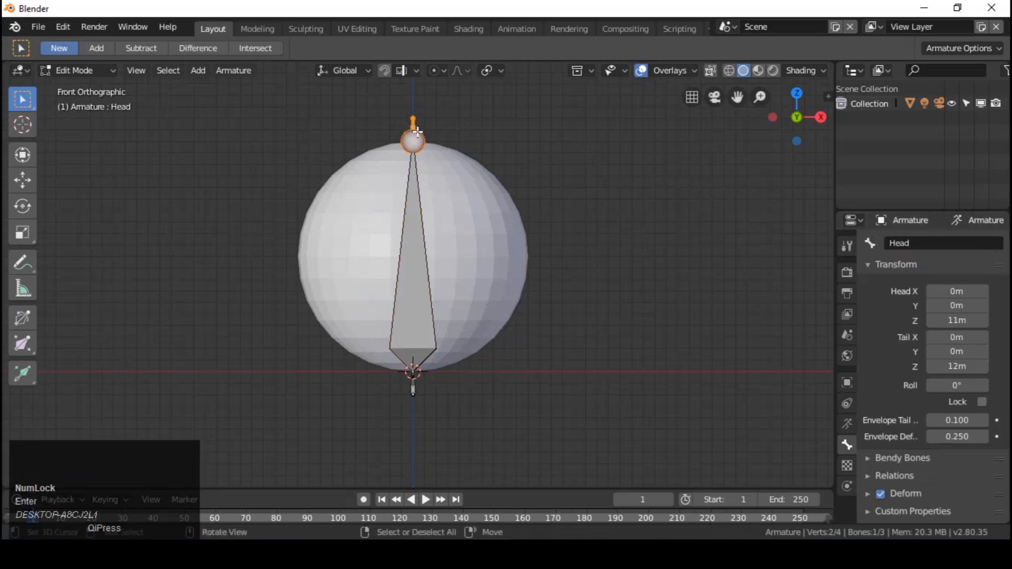
Clear the Head bone's parent, with a trial move before and after to compare its link to the Body bone
{"action": "key", "text": "g"}
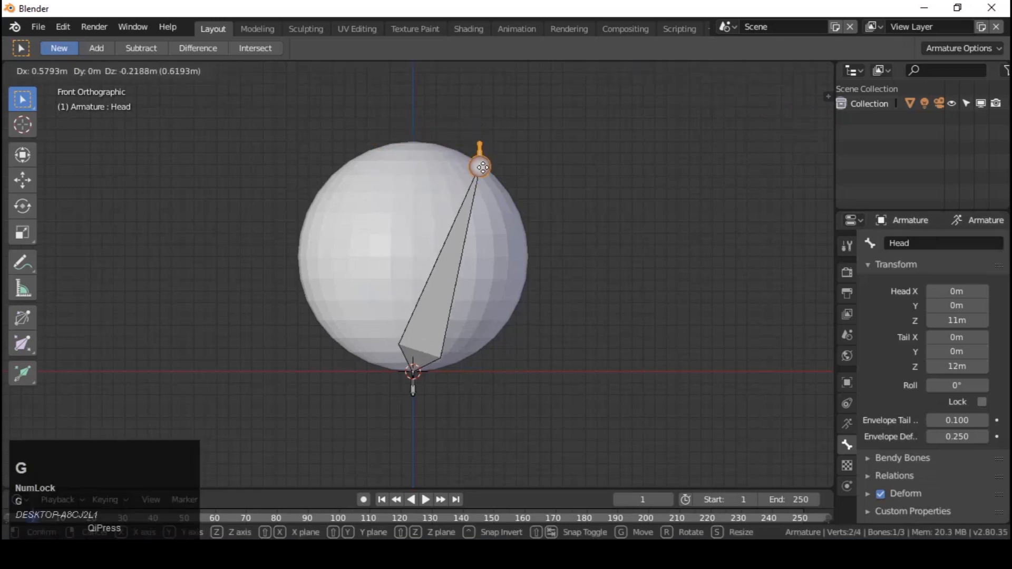
{"action": "right_click", "coordinate": [427, 139]}
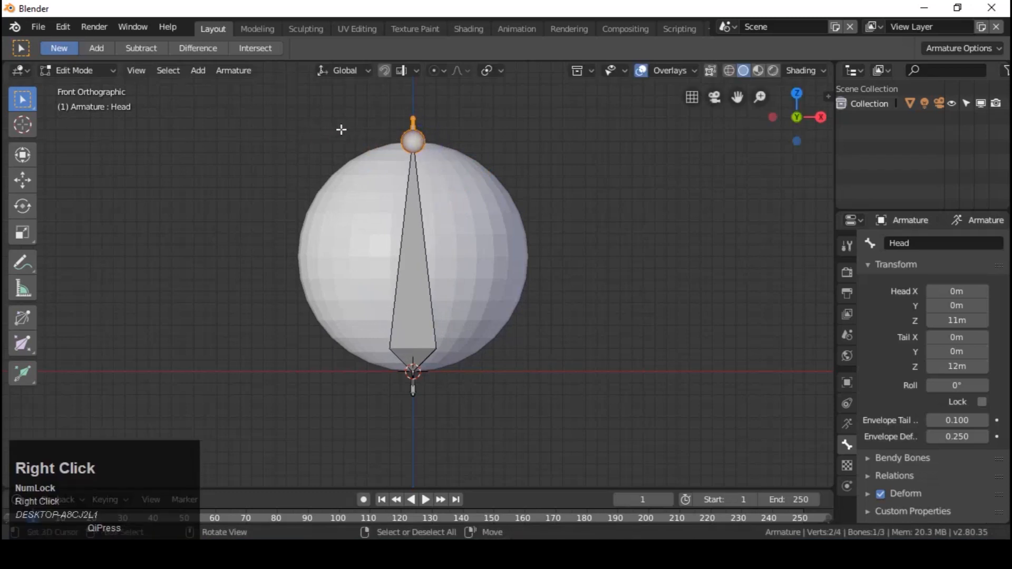
{"action": "key", "text": "alt"}
{"action": "key", "text": "alt+p"}
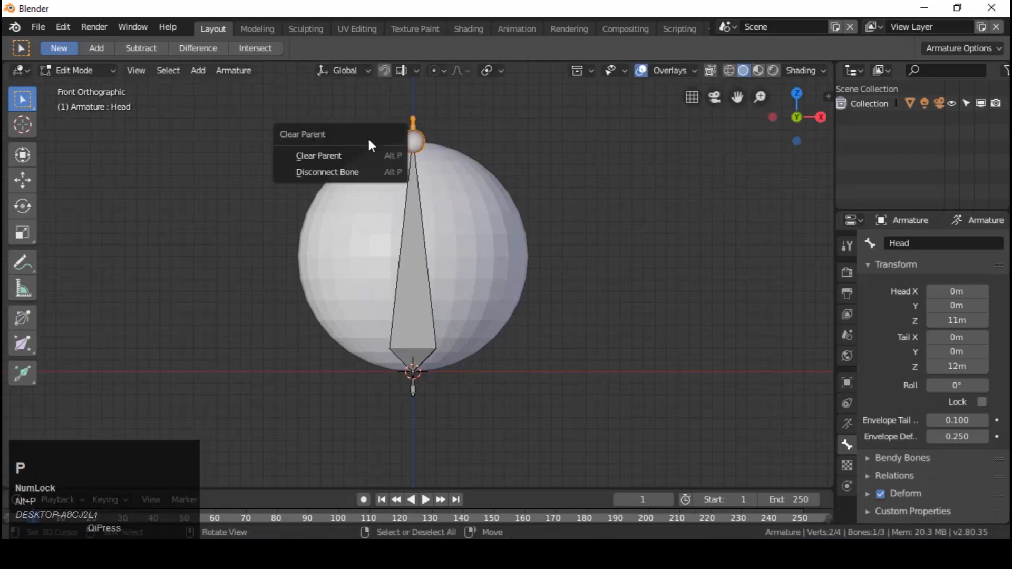
{"action": "left_click", "coordinate": [346, 157]}
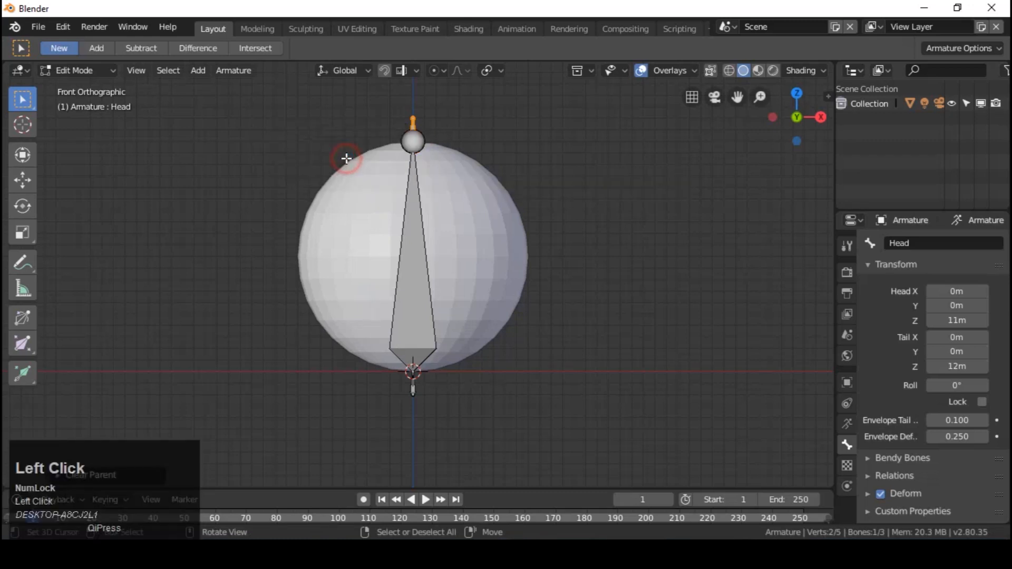
{"action": "key", "text": "g"}
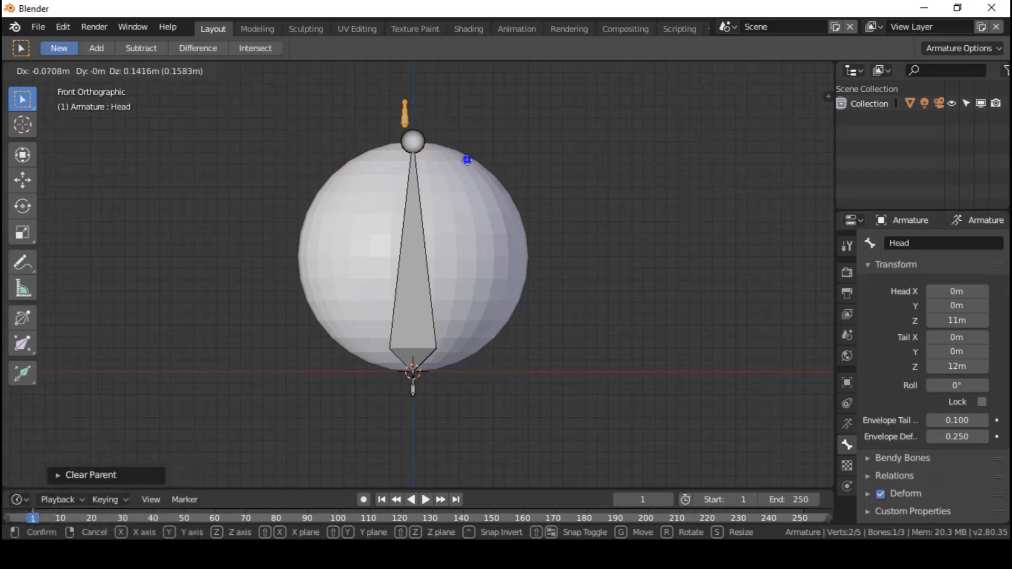
{"action": "right_click", "coordinate": [467, 157]}
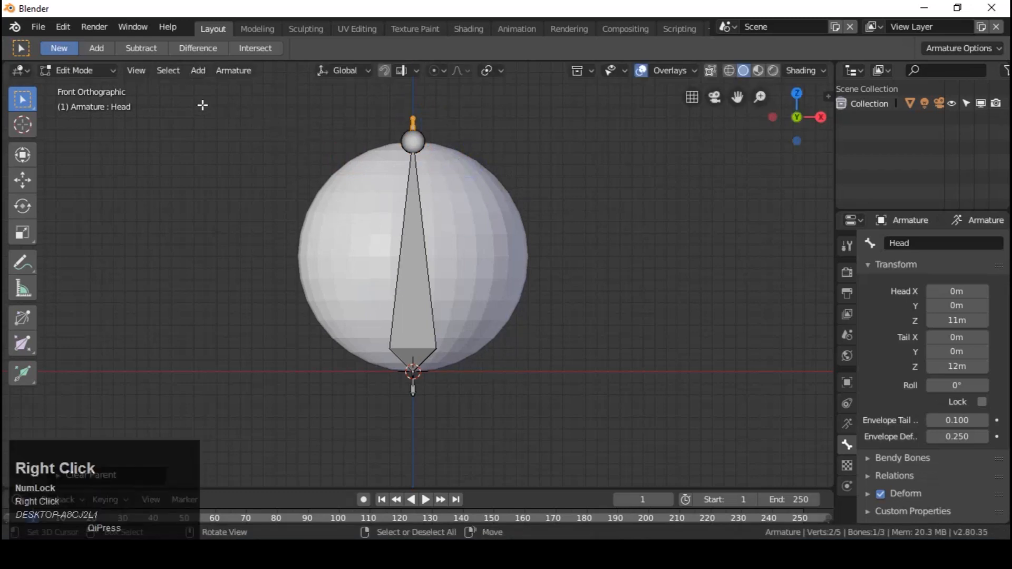
Switch the armature to Pose Mode and add a Stretch To constraint to the Body bone
{"action": "left_click", "coordinate": [103, 69]}
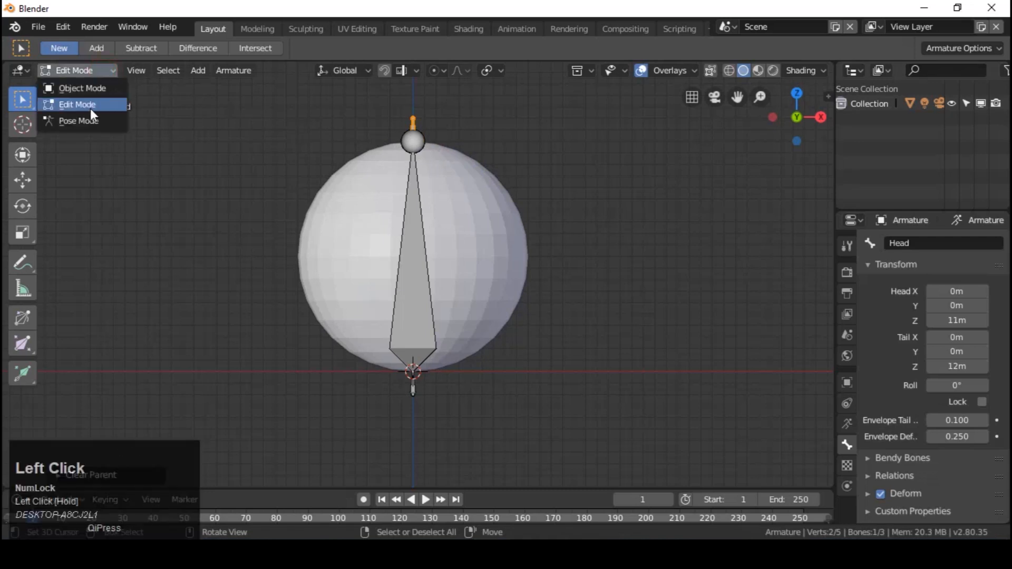
{"action": "left_click", "coordinate": [84, 122]}
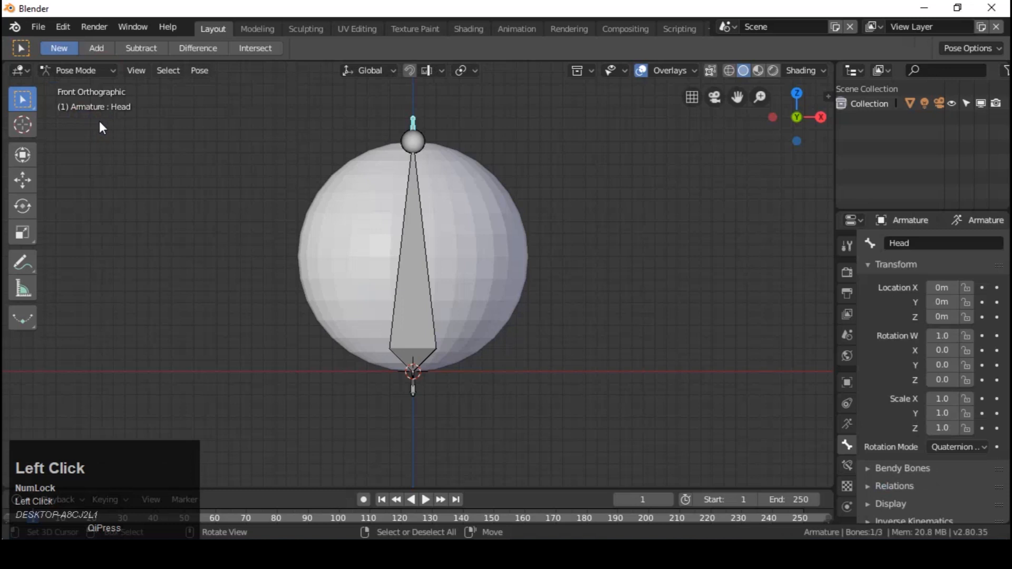
{"action": "right_click", "coordinate": [407, 245]}
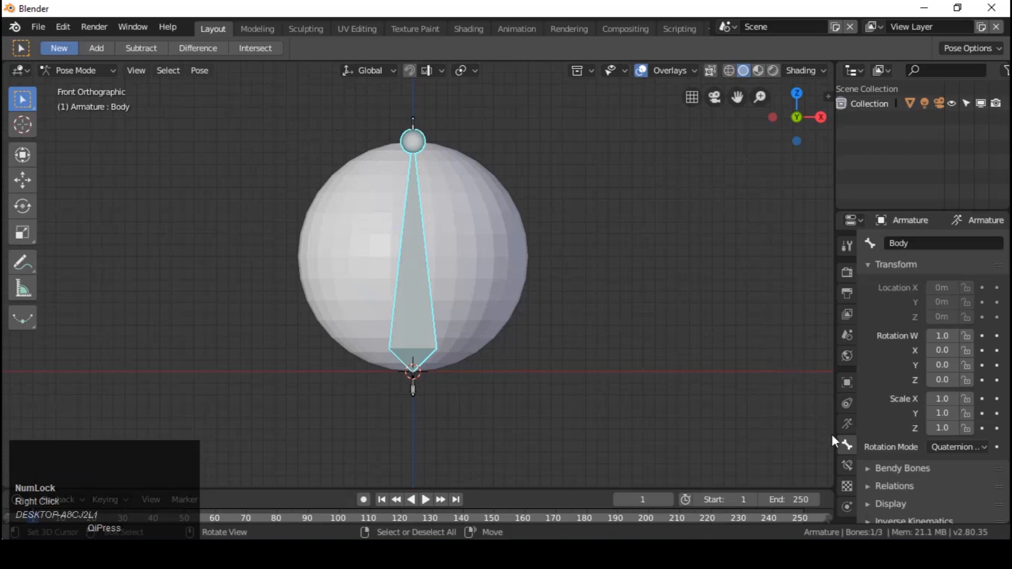
{"action": "left_click", "coordinate": [849, 465]}
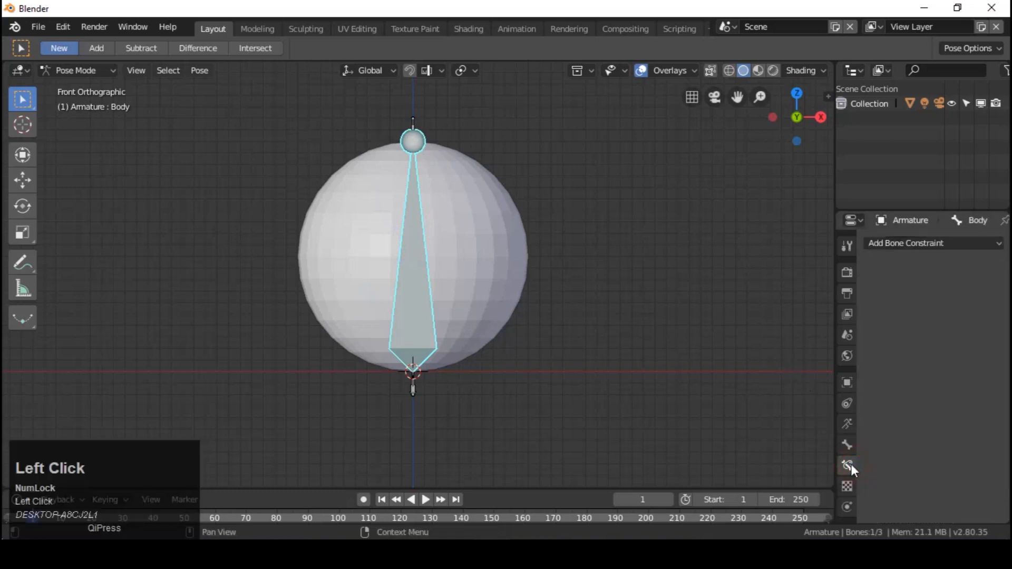
{"action": "left_click", "coordinate": [925, 245]}
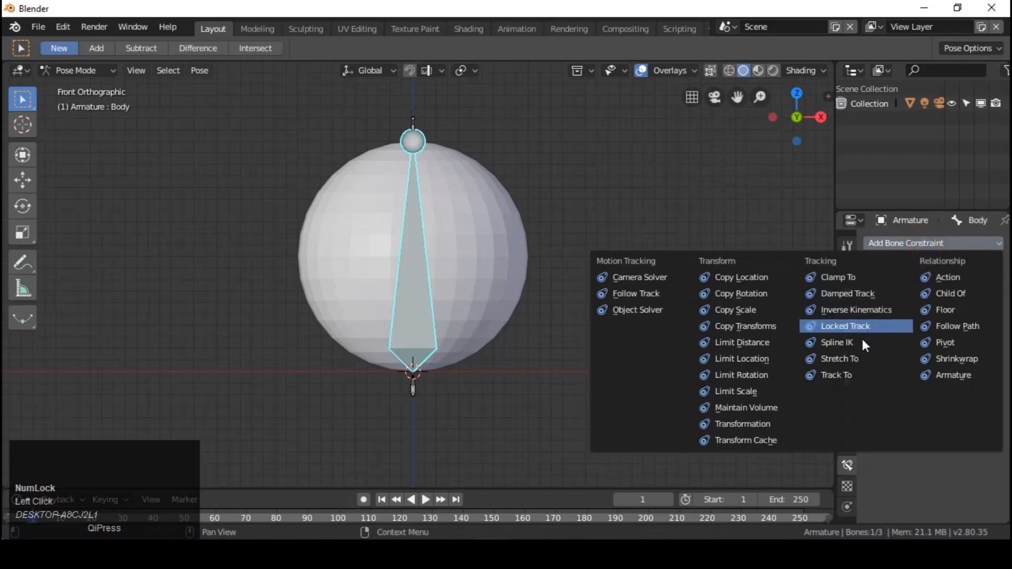
{"action": "left_click", "coordinate": [849, 361]}
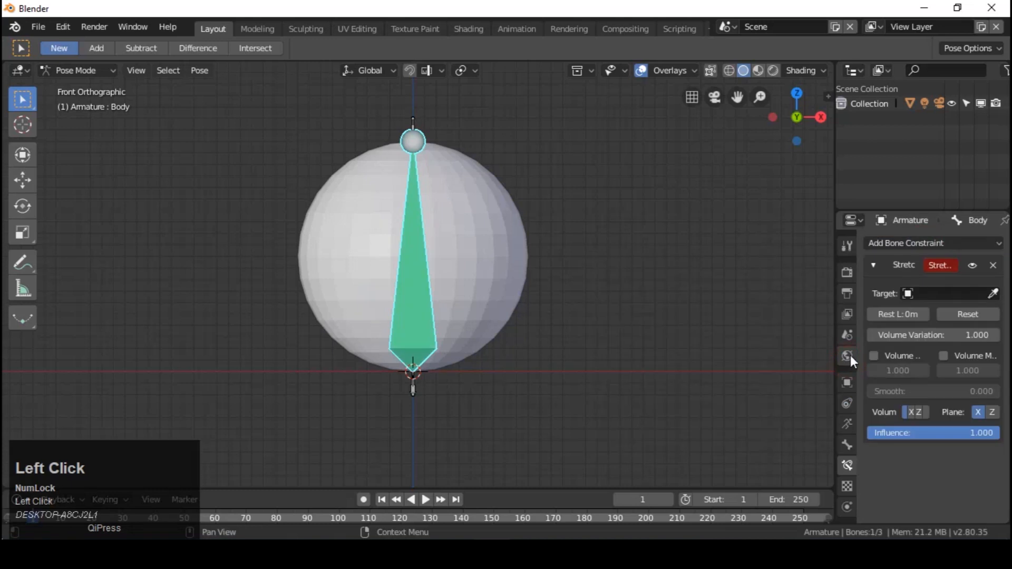
Set the Stretch To constraint's target to Armature and its bone to Head
{"action": "left_click", "coordinate": [922, 295]}
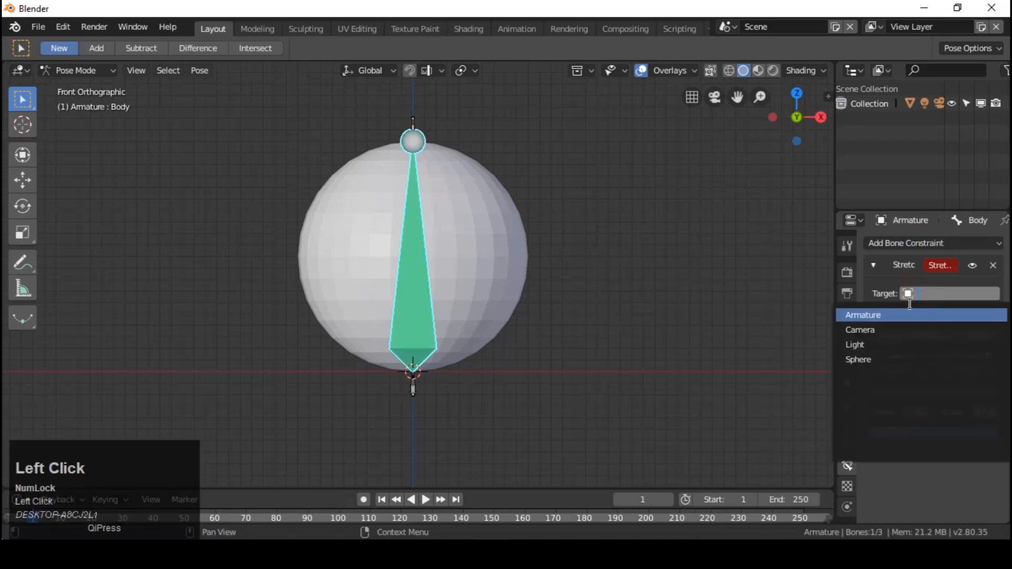
{"action": "left_click", "coordinate": [874, 315]}
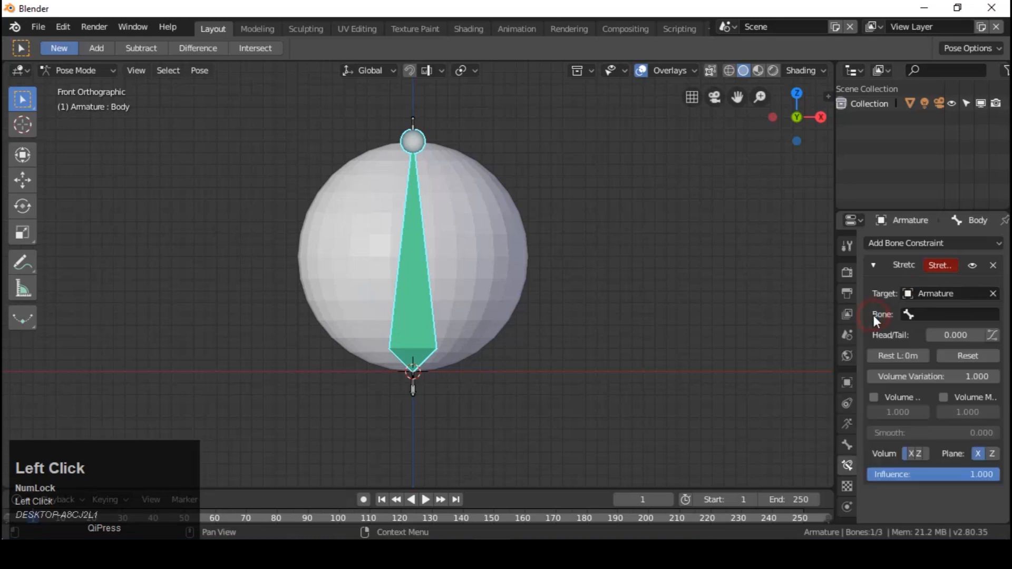
{"action": "left_click", "coordinate": [927, 315]}
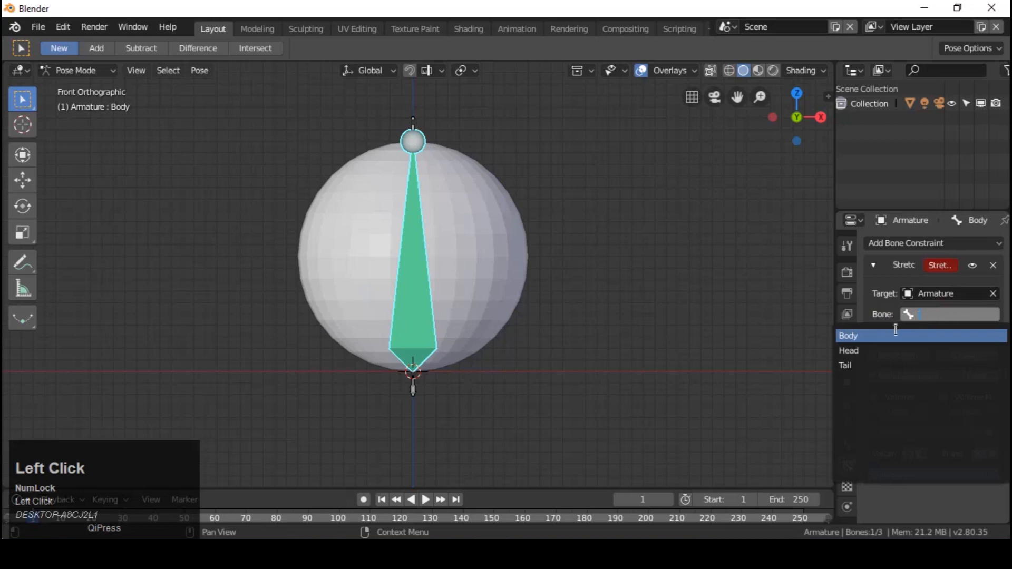
{"action": "left_click", "coordinate": [876, 350]}
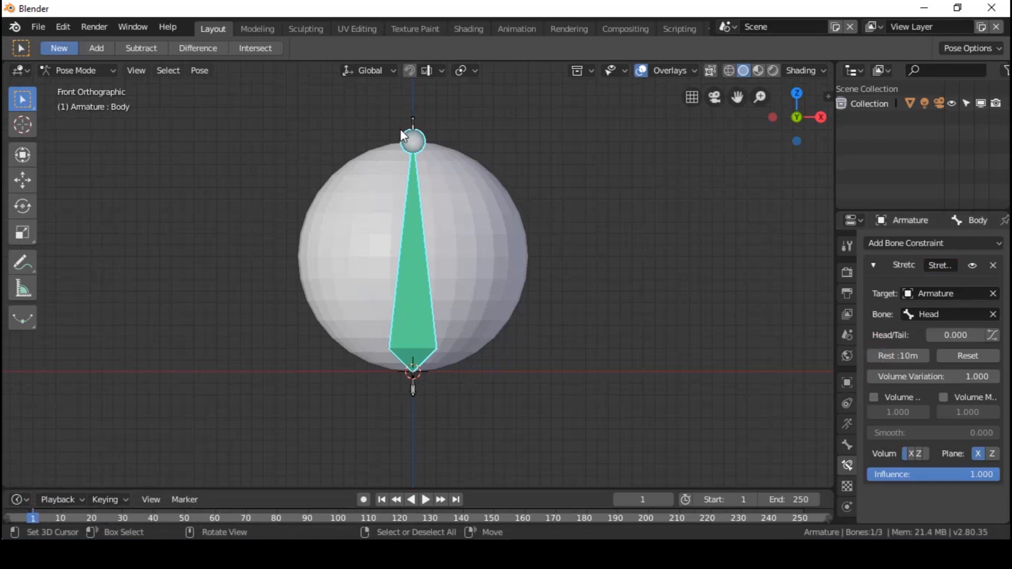
Trial-move the Head bone to check how the Body bone stretches toward it, and cancel the move
{"action": "right_click", "coordinate": [414, 125]}
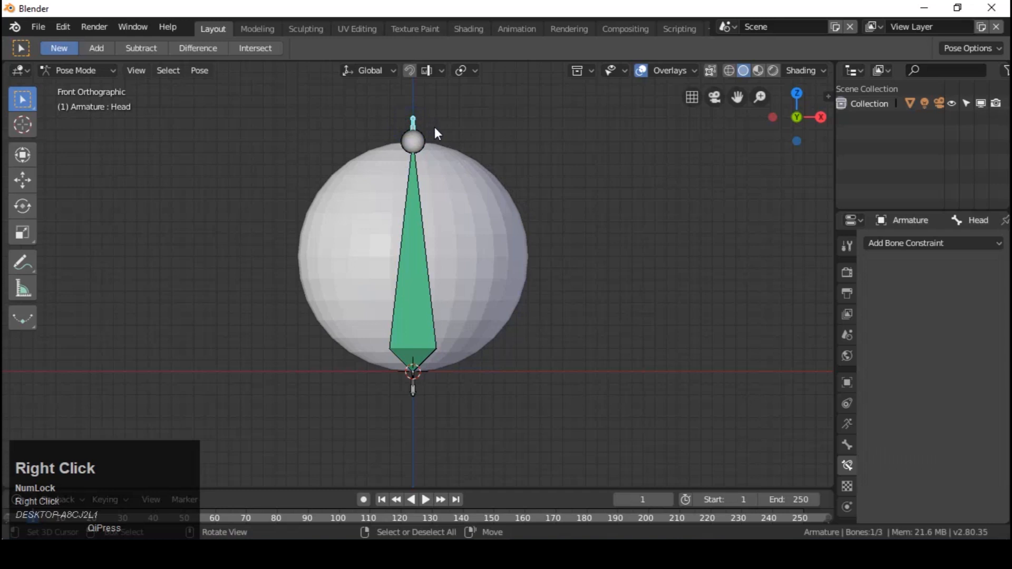
{"action": "key", "text": "g"}
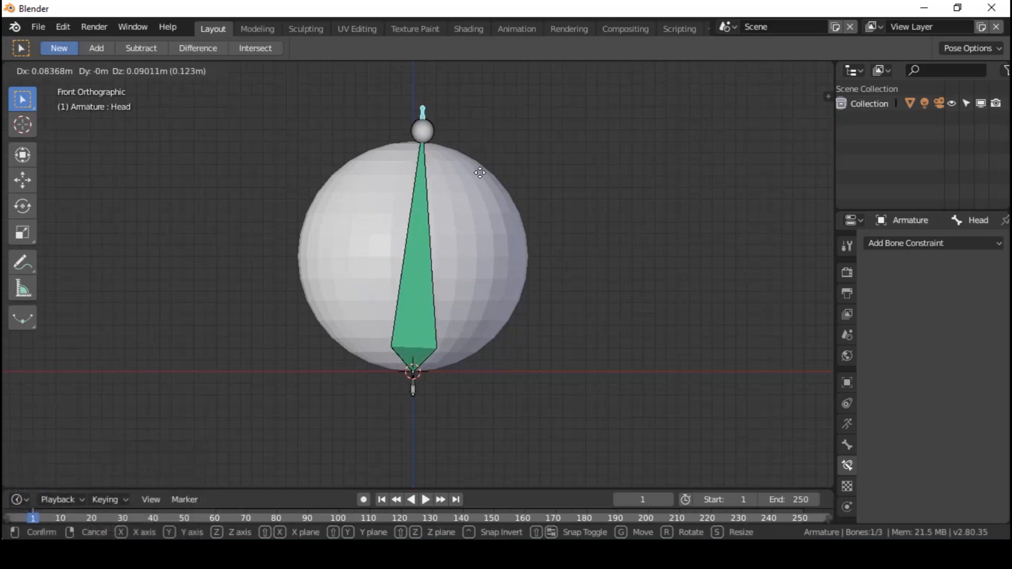
{"action": "right_click", "coordinate": [470, 151]}
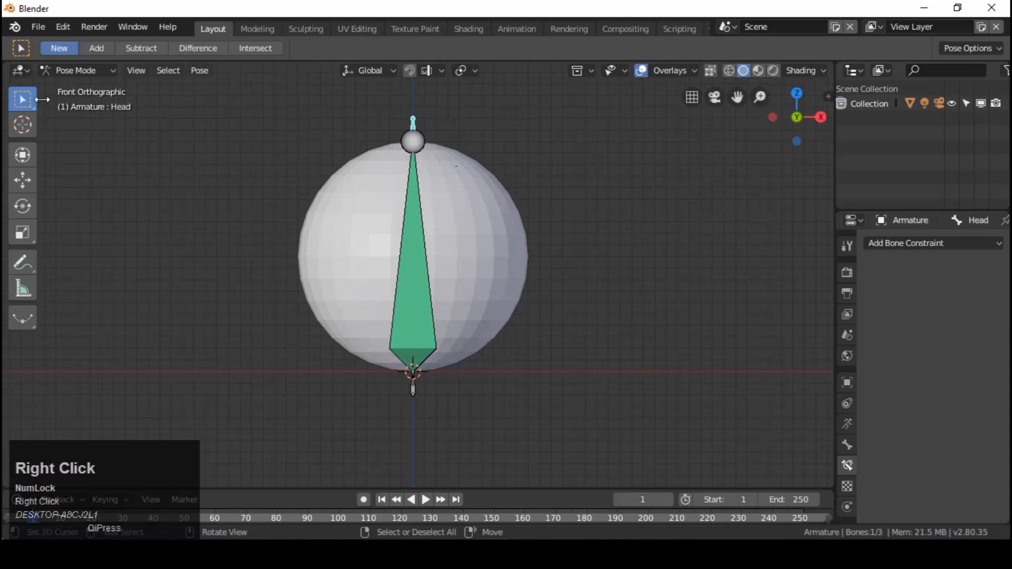
In Object Mode, parent the sphere to the armature using Armature Deform With Automatic Weights
{"action": "left_click", "coordinate": [67, 72]}
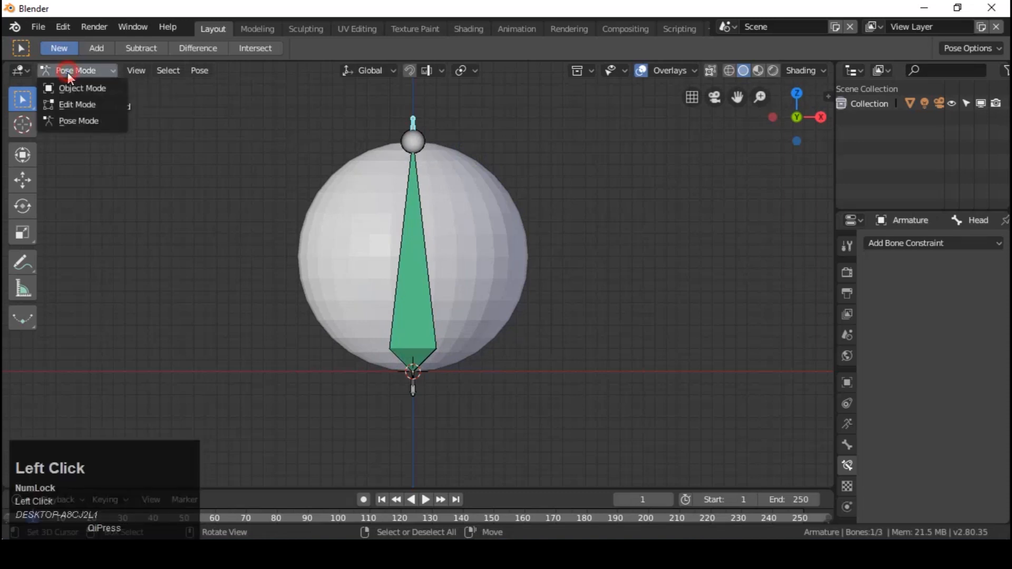
{"action": "left_click", "coordinate": [67, 87]}
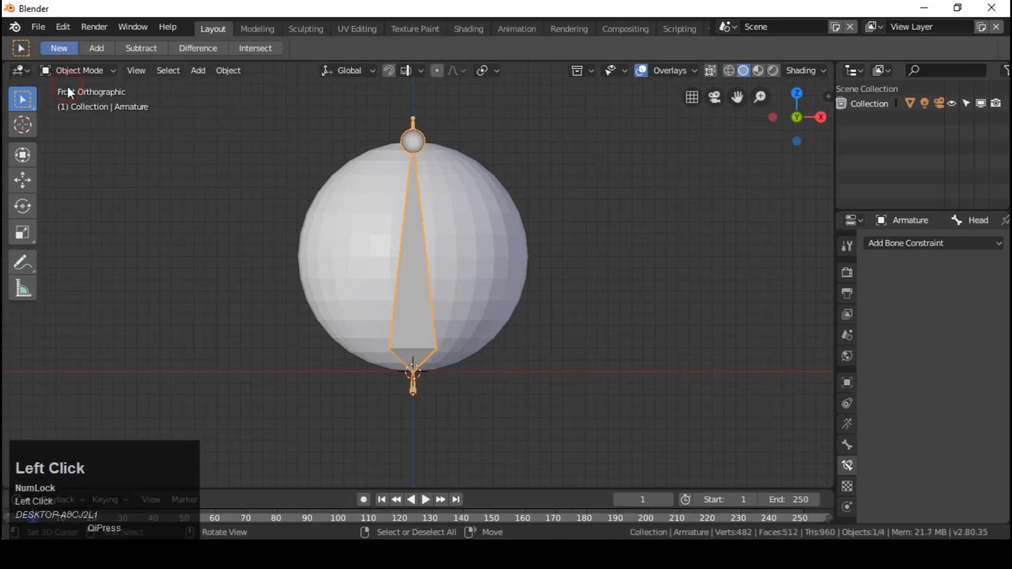
{"action": "right_click", "coordinate": [478, 204]}
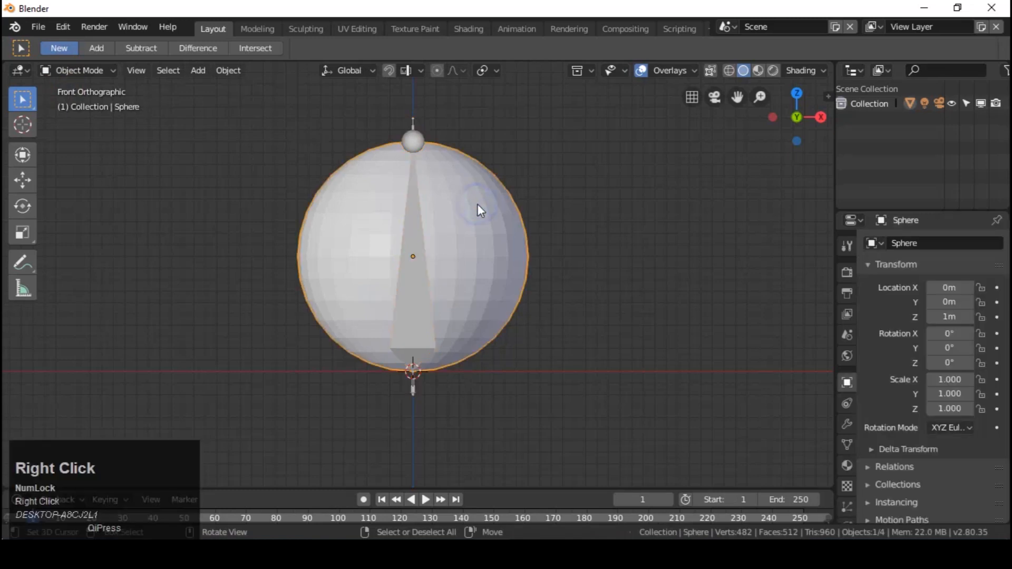
{"action": "right_click", "coordinate": [412, 290], "text": "shift"}
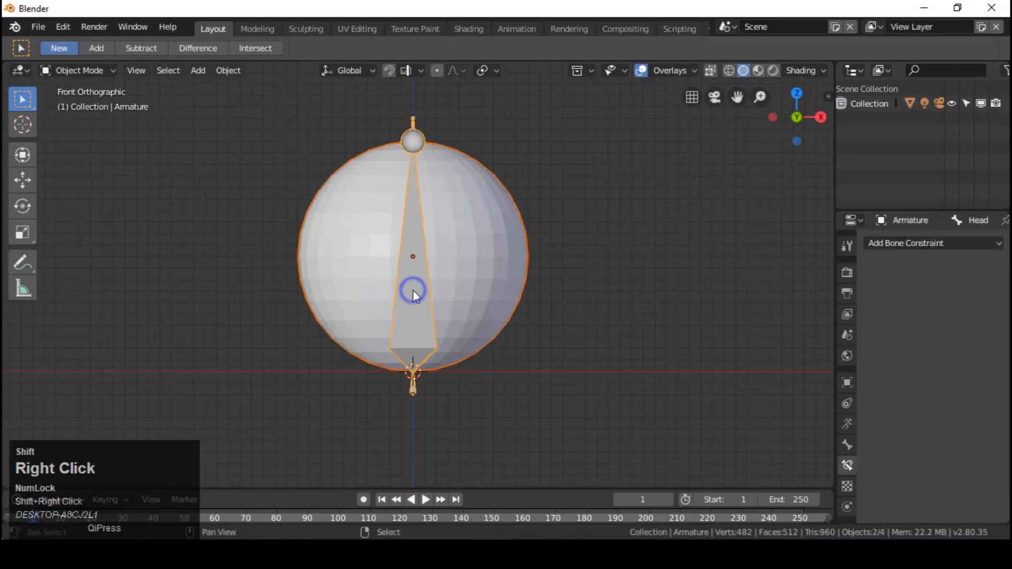
{"action": "key", "text": "ctrl+p"}
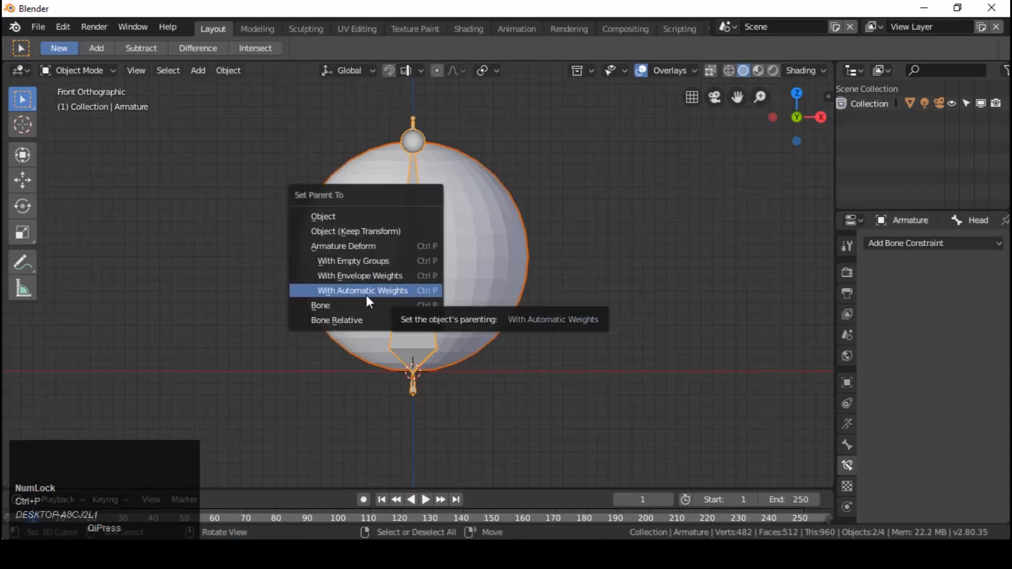
{"action": "left_click", "coordinate": [340, 290]}
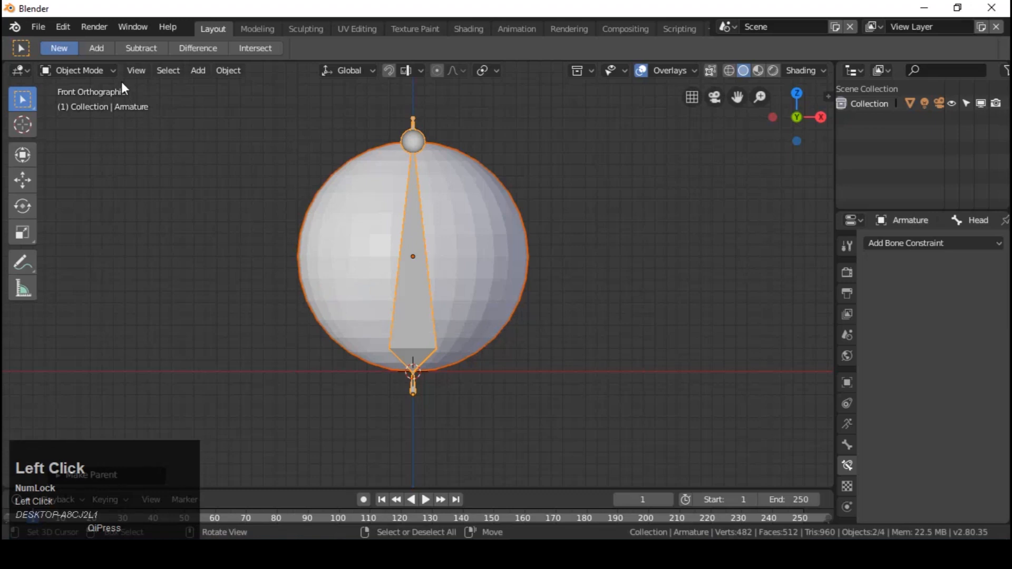
Switch the armature to Pose Mode and trial-move the Head bone to check the sphere's deformation, cancelling the move
{"action": "left_click", "coordinate": [103, 71]}
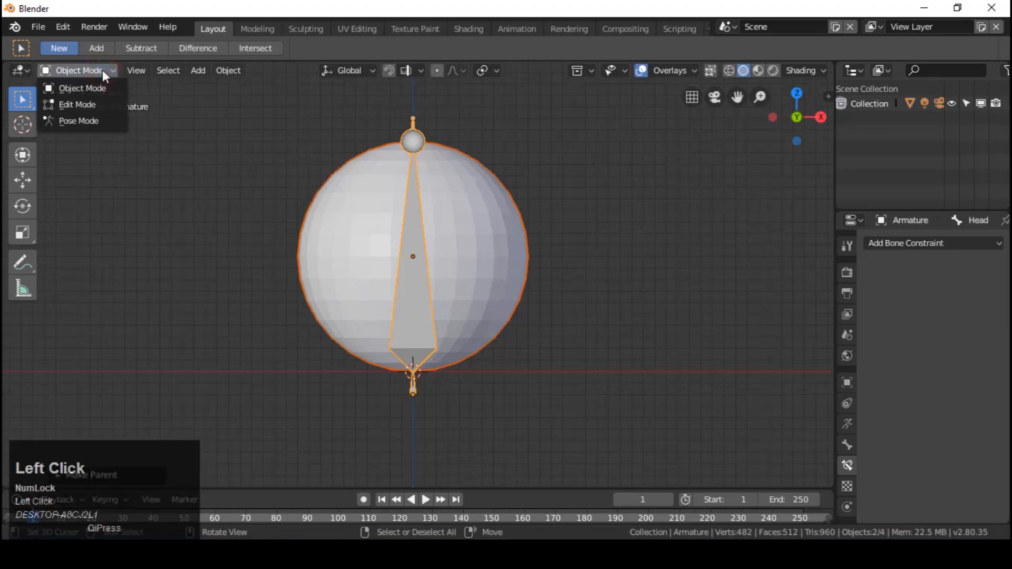
{"action": "left_click", "coordinate": [86, 120]}
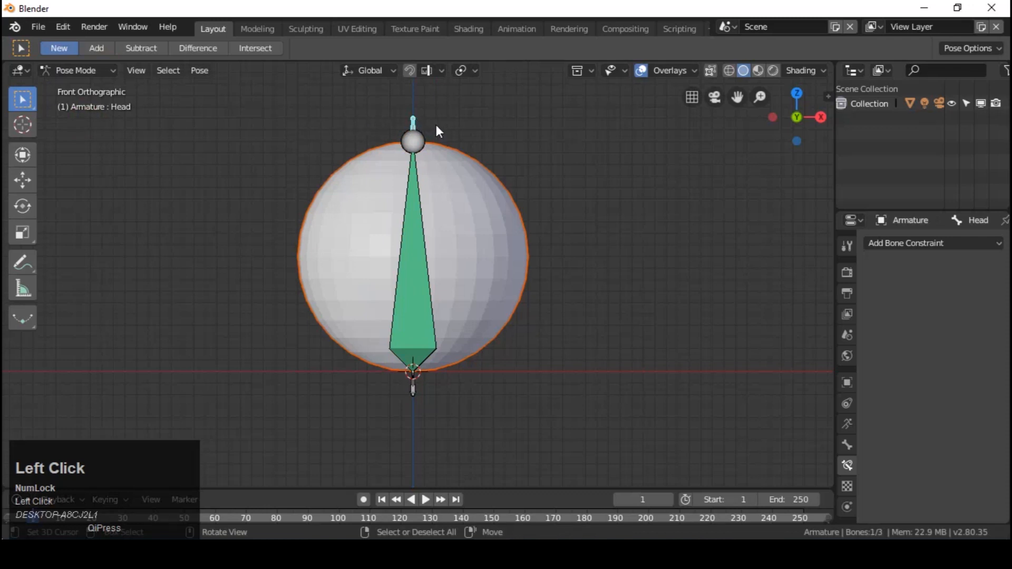
{"action": "key", "text": "g"}
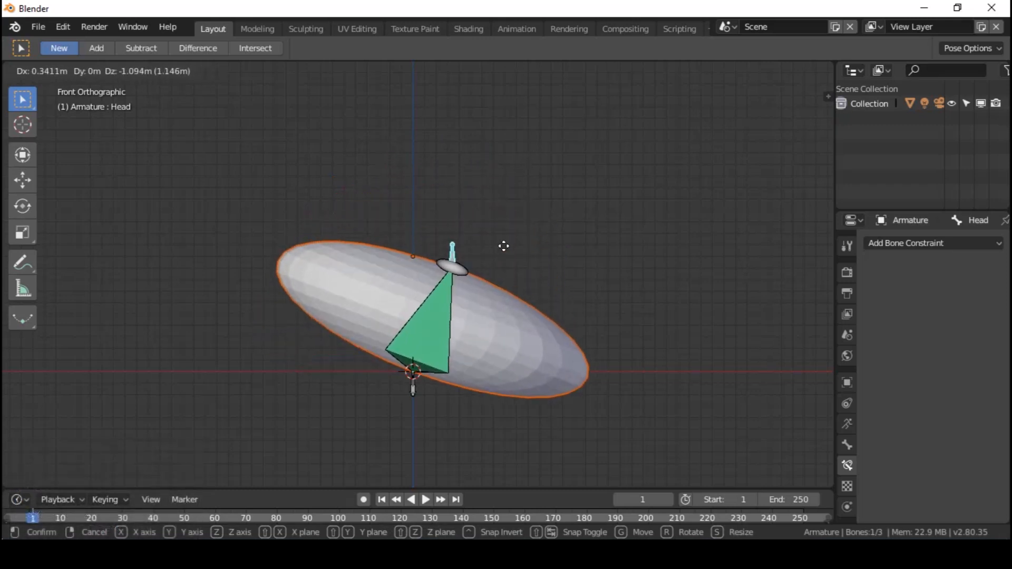
{"action": "right_click", "coordinate": [567, 154]}
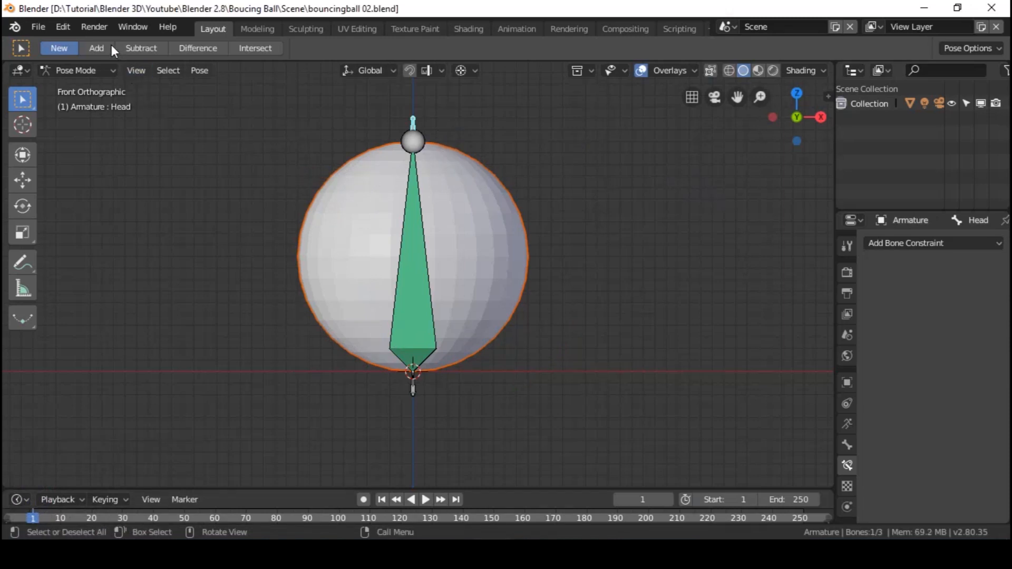
Check the mouse selection setting in the Input preferences and close them
{"action": "left_click", "coordinate": [71, 28]}
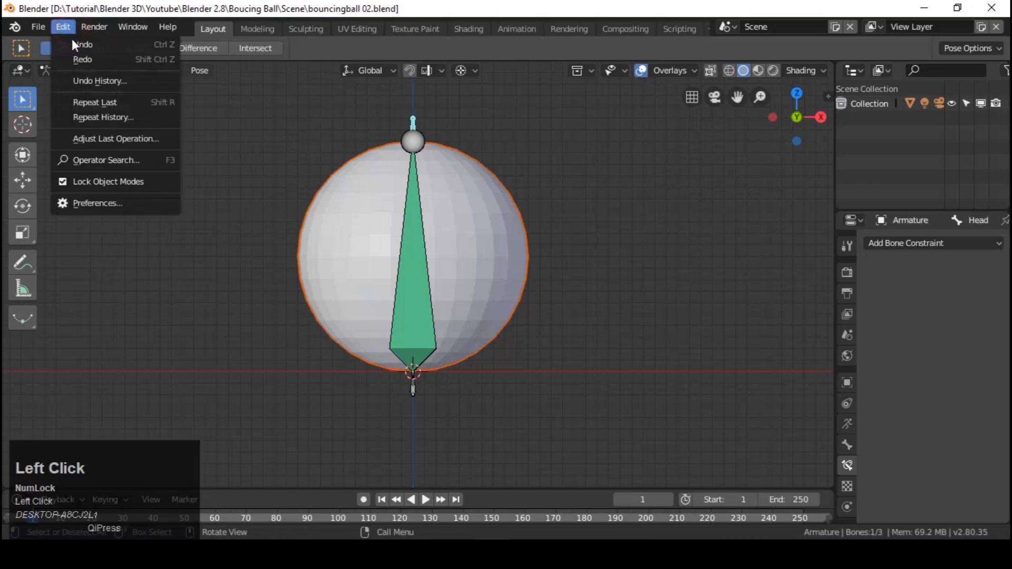
{"action": "left_click", "coordinate": [75, 203]}
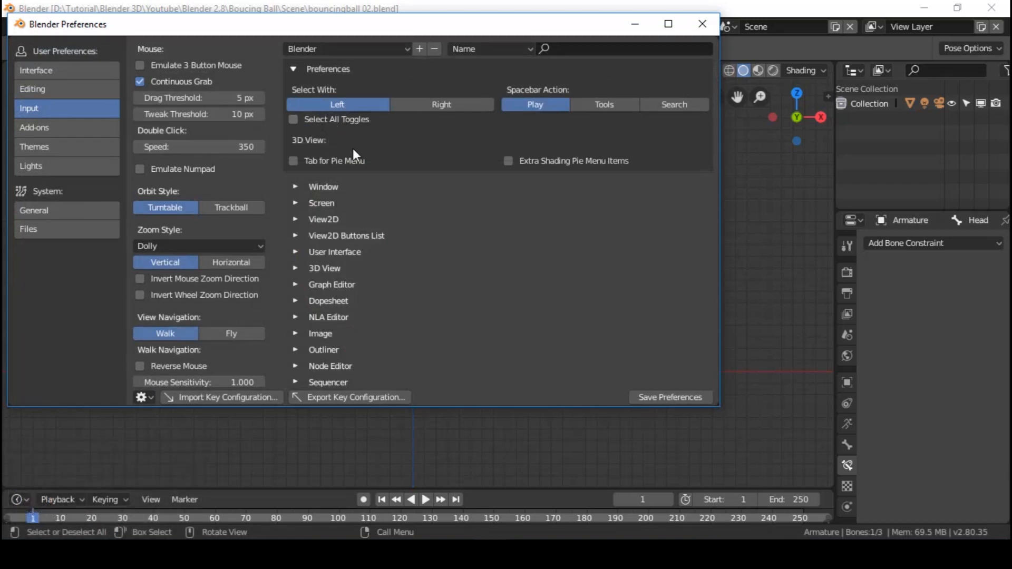
{"action": "left_click", "coordinate": [701, 24]}
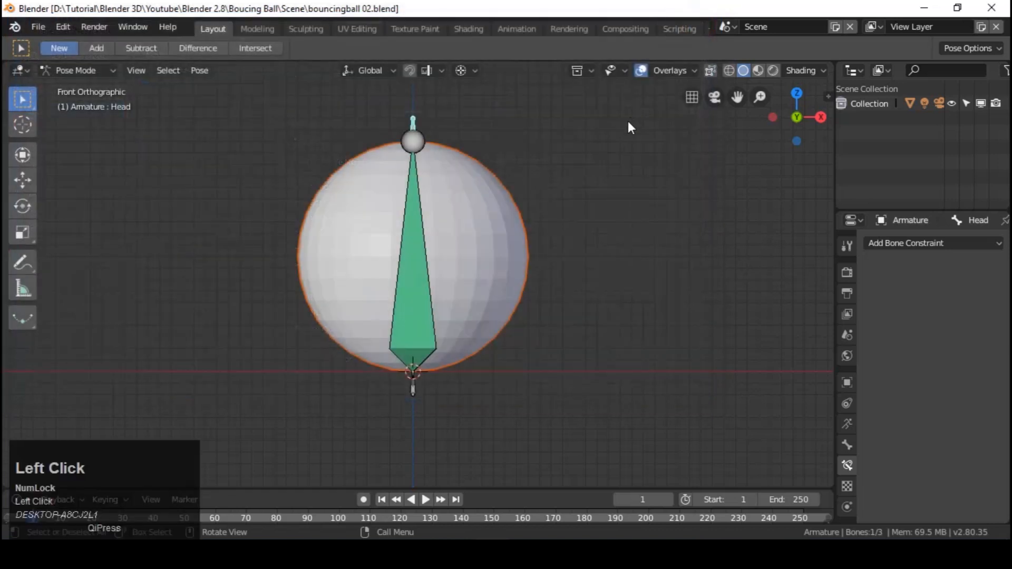
Show the 3D viewport's transform sidebar and enlarge the timeline to prepare the workspace for animating
{"action": "middle_click_drag", "start_coordinate": [572, 167], "coordinate": [569, 225], "text": "shift"}
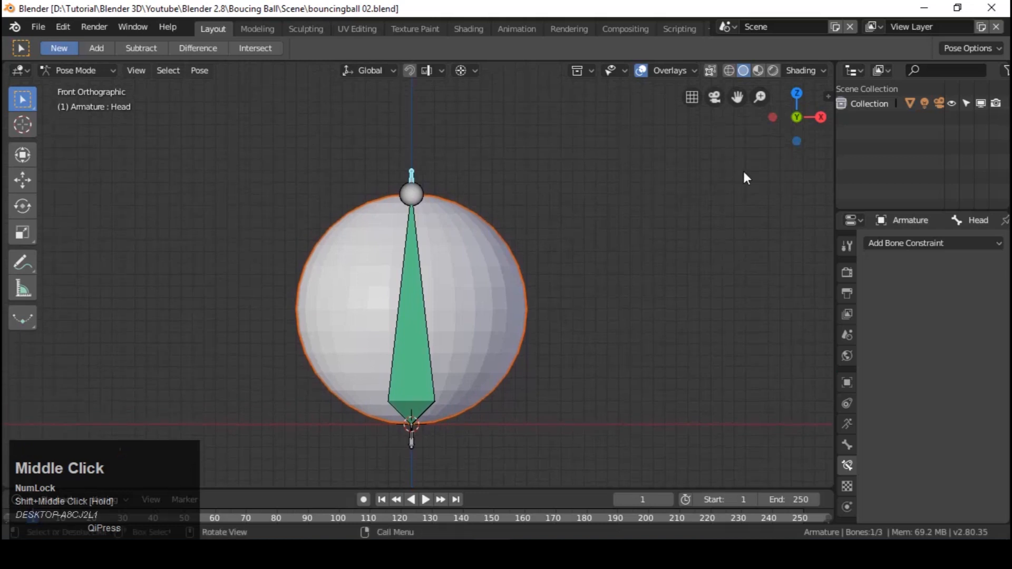
{"action": "key", "text": "n"}
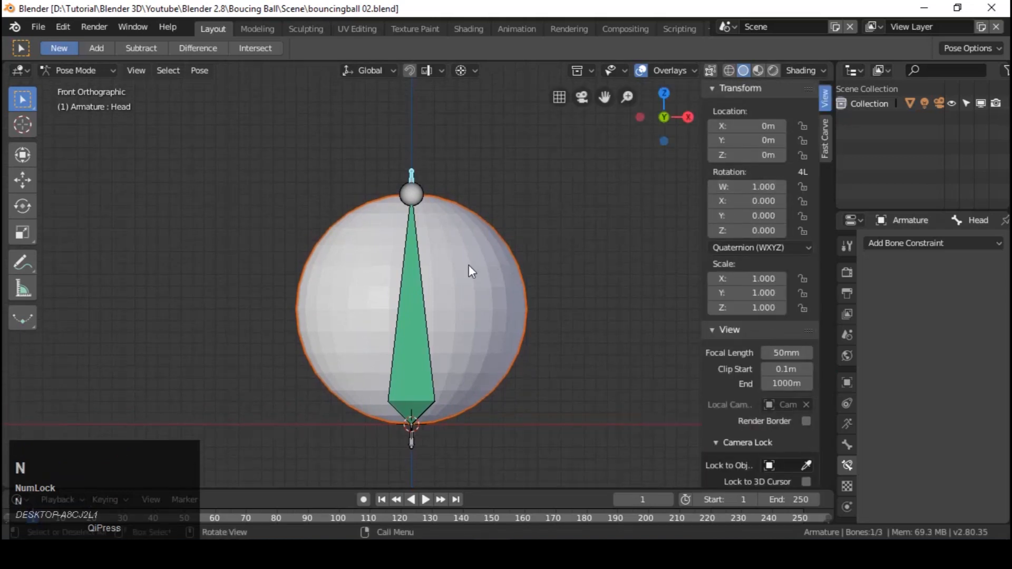
{"action": "scroll", "coordinate": [469, 266], "scroll_direction": "down", "scroll_amount": 5}
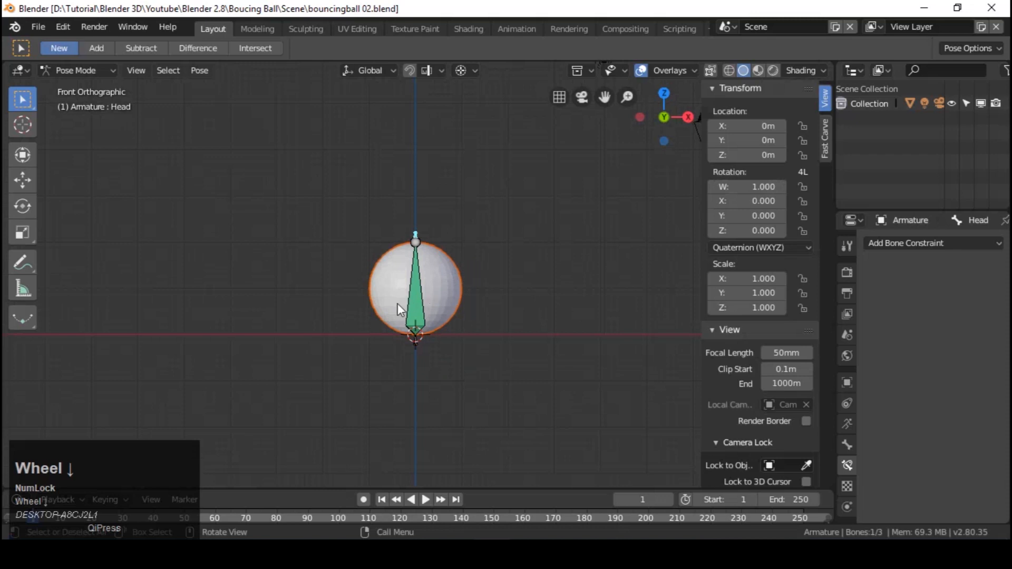
{"action": "left_click", "coordinate": [17, 487]}
{"action": "left_click_drag", "start_coordinate": [17, 488], "coordinate": [24, 469]}
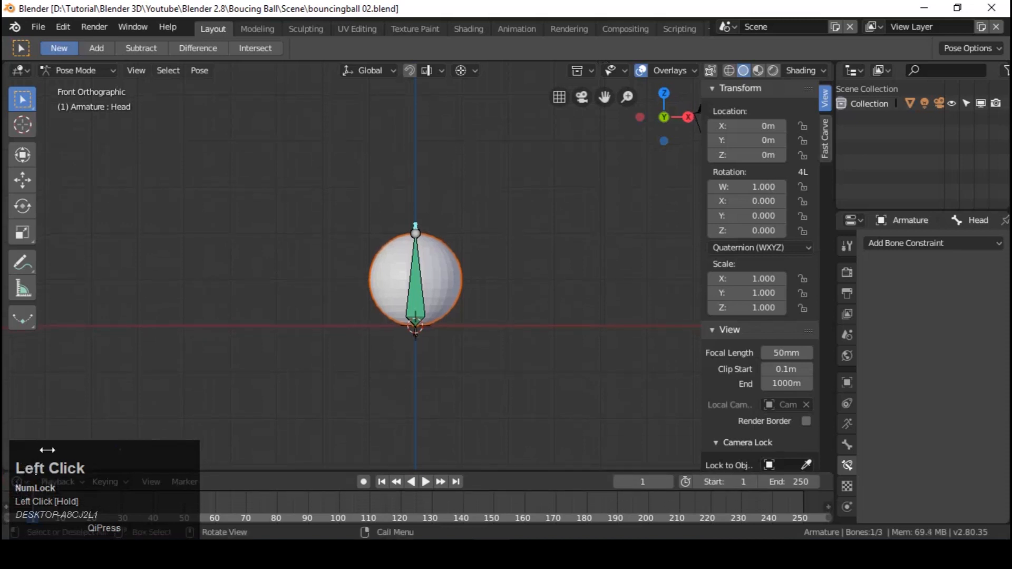
{"action": "middle_click_drag", "start_coordinate": [443, 275], "coordinate": [445, 363], "text": "shift"}
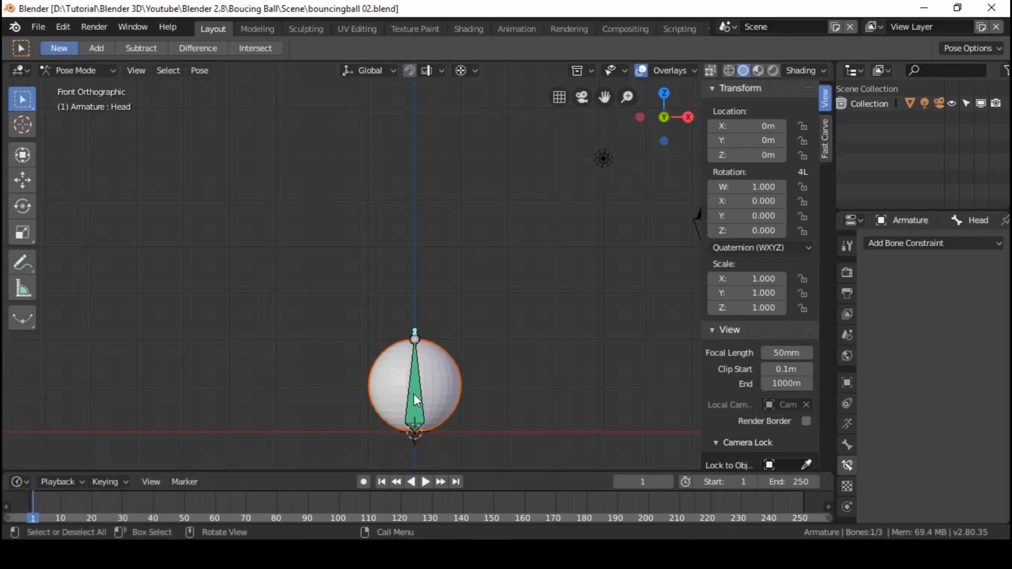
In Object Mode, raise the armature and sphere 20 m along Z and insert a single keyframe on Location Z at frame 1
{"action": "left_click", "coordinate": [80, 72]}
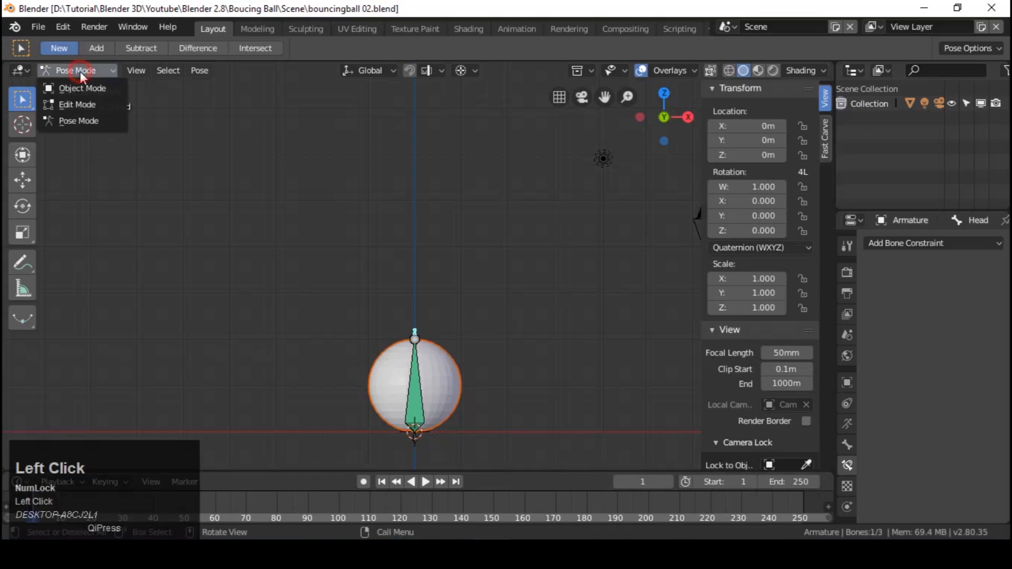
{"action": "left_click", "coordinate": [80, 90]}
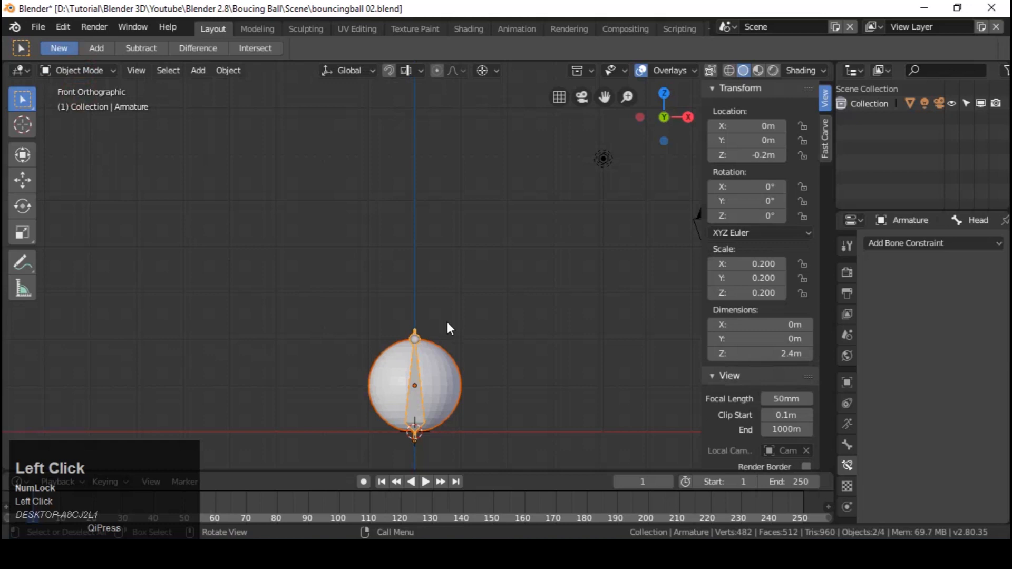
{"action": "type", "text": "gz20"}
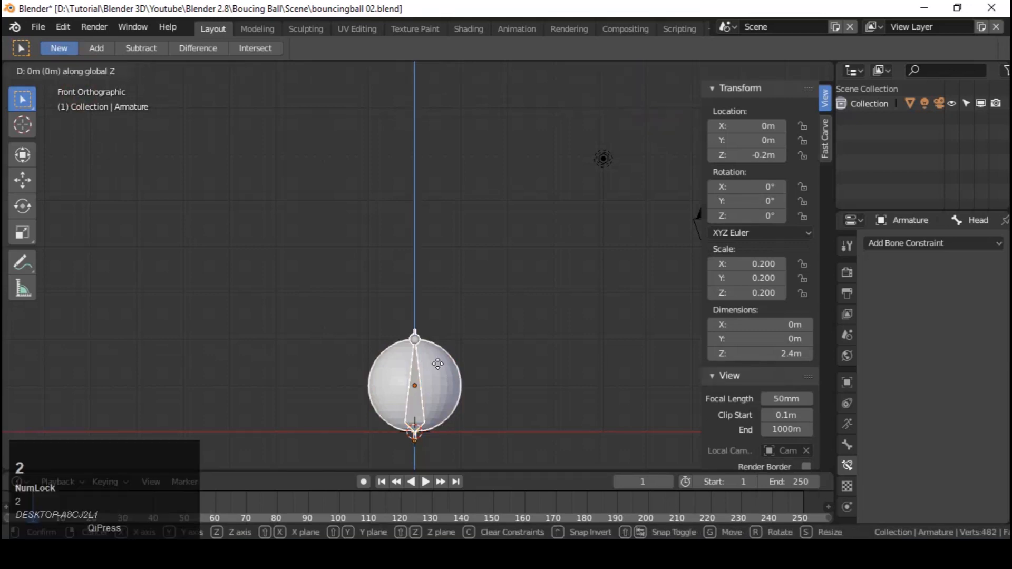
{"action": "key", "text": "Return"}
{"action": "scroll", "coordinate": [454, 327], "scroll_direction": "down", "scroll_amount": 4}
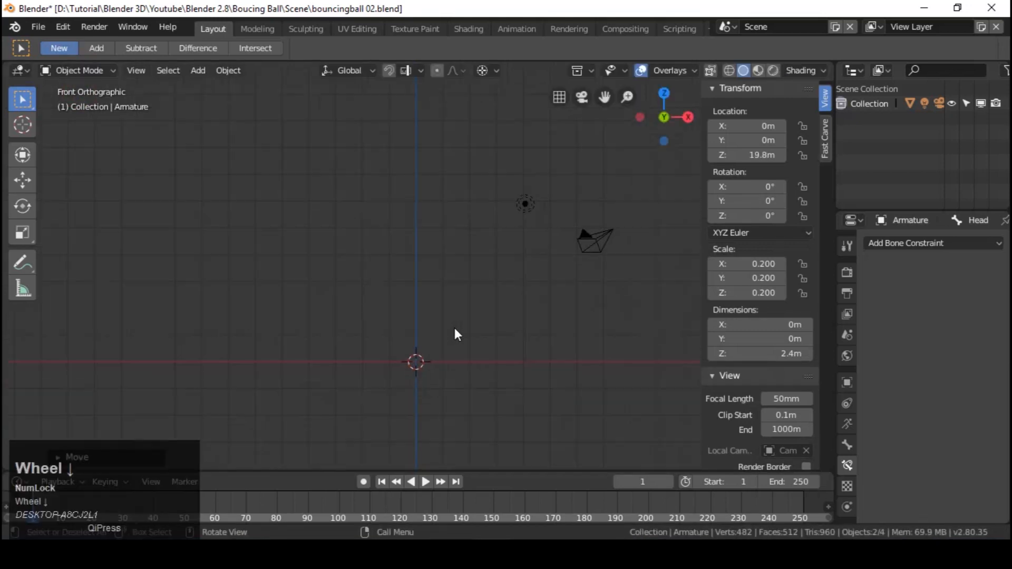
{"action": "scroll", "coordinate": [453, 327], "scroll_direction": "down", "scroll_amount": 3}
{"action": "middle_click_drag", "start_coordinate": [452, 244], "coordinate": [441, 369], "text": "shift"}
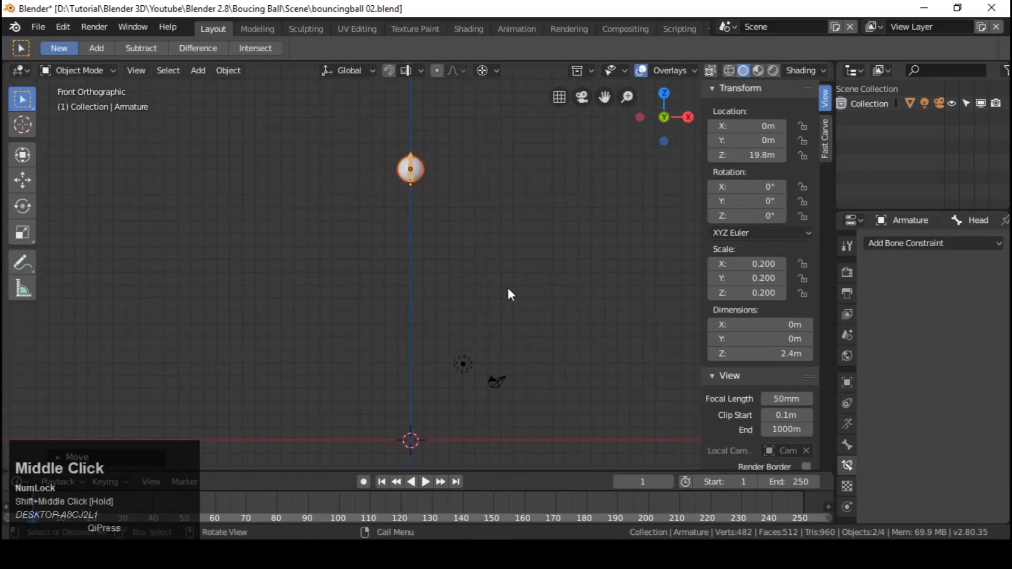
{"action": "right_click", "coordinate": [749, 156]}
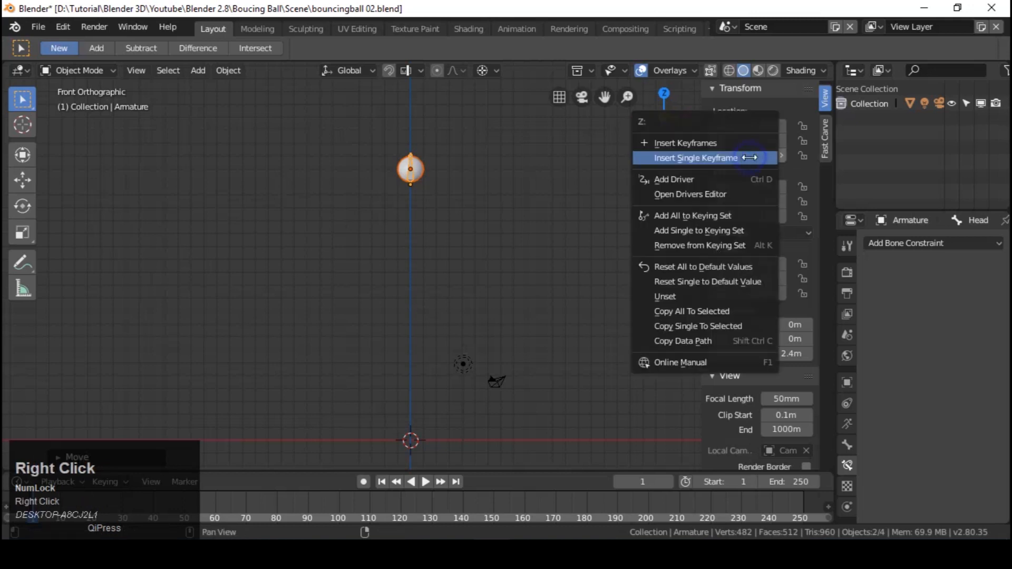
{"action": "left_click", "coordinate": [750, 157]}
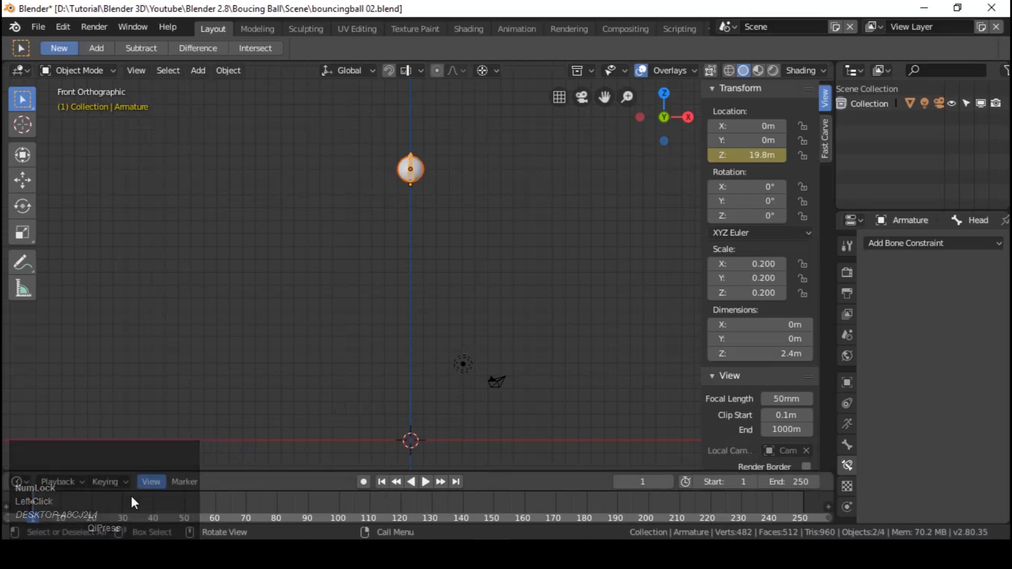
At frame 15, move the armature and sphere -20 m along Z and insert a single keyframe on Location Z
{"action": "right_click", "coordinate": [75, 508]}
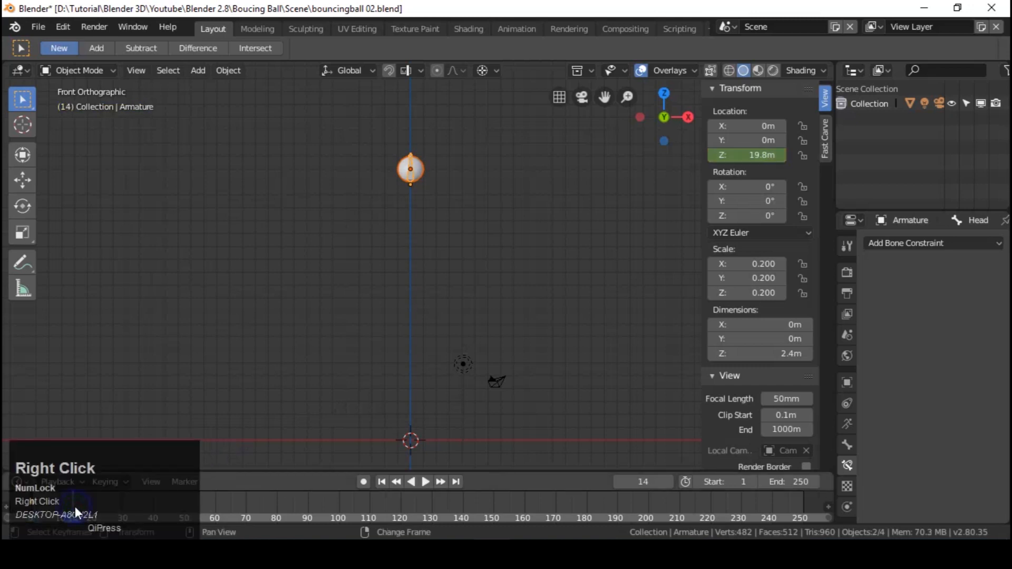
{"action": "right_click", "coordinate": [77, 502]}
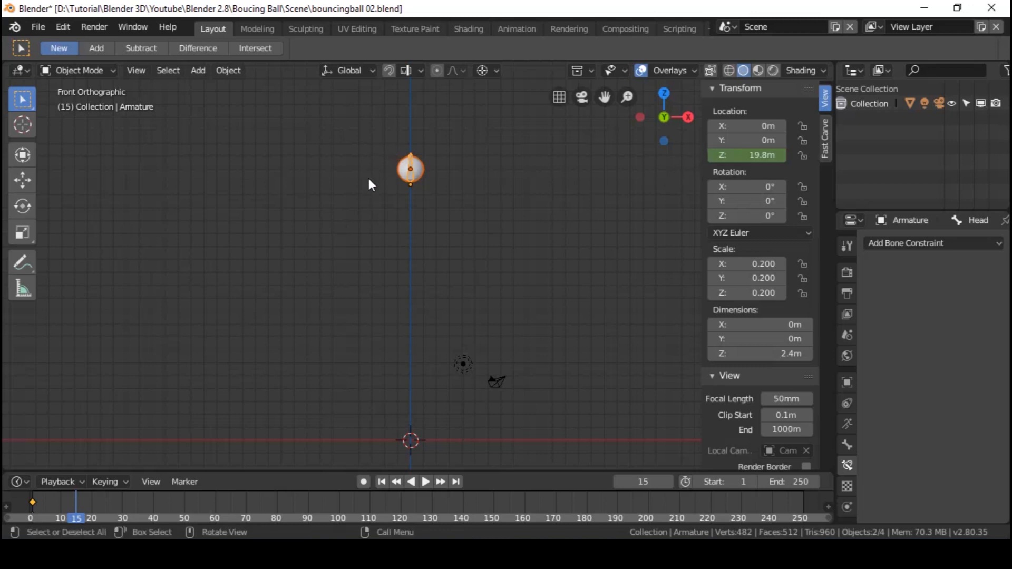
{"action": "type", "text": "gz-20"}
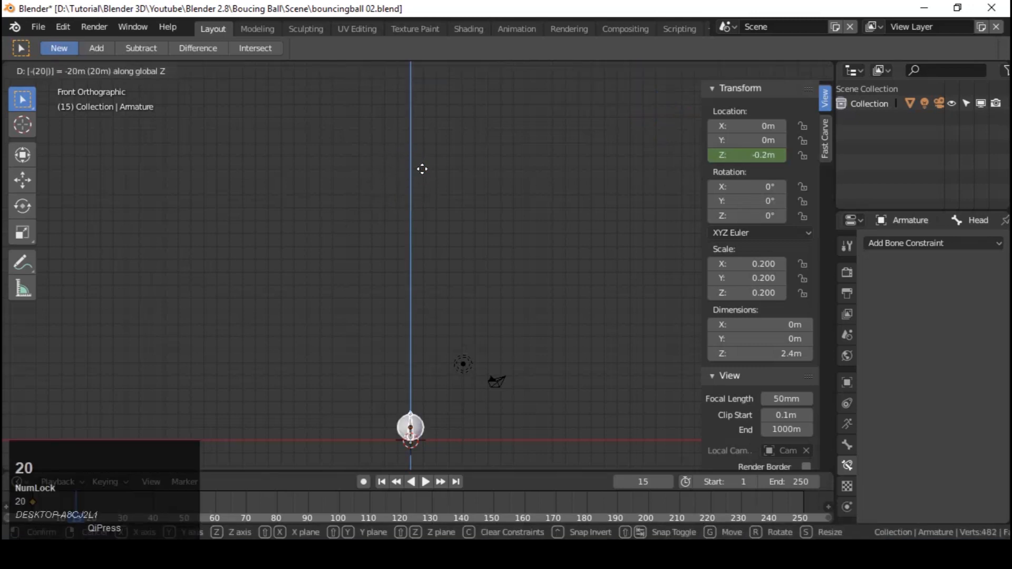
{"action": "key", "text": "Return"}
{"action": "right_click", "coordinate": [759, 154]}
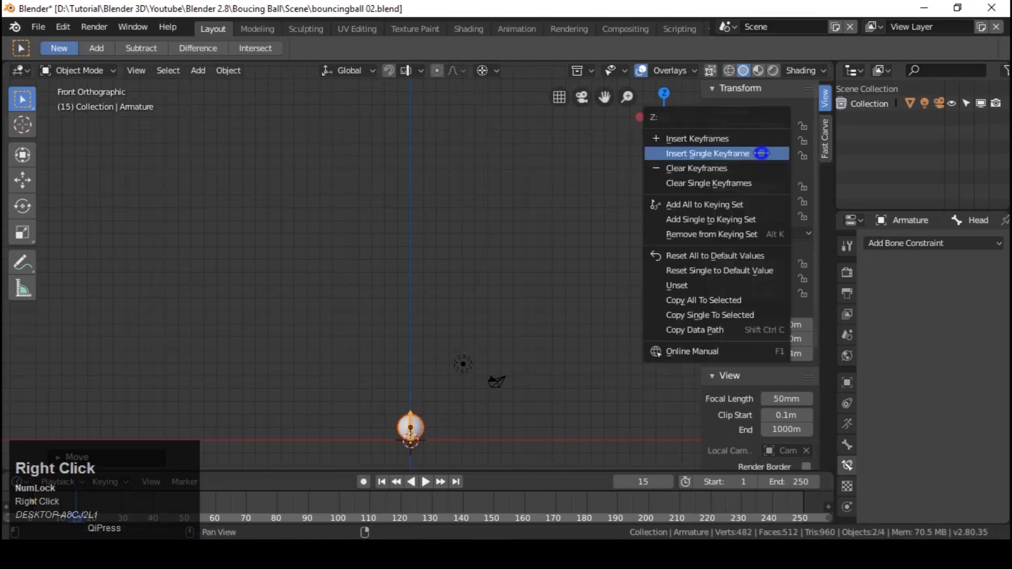
{"action": "left_click", "coordinate": [761, 154]}
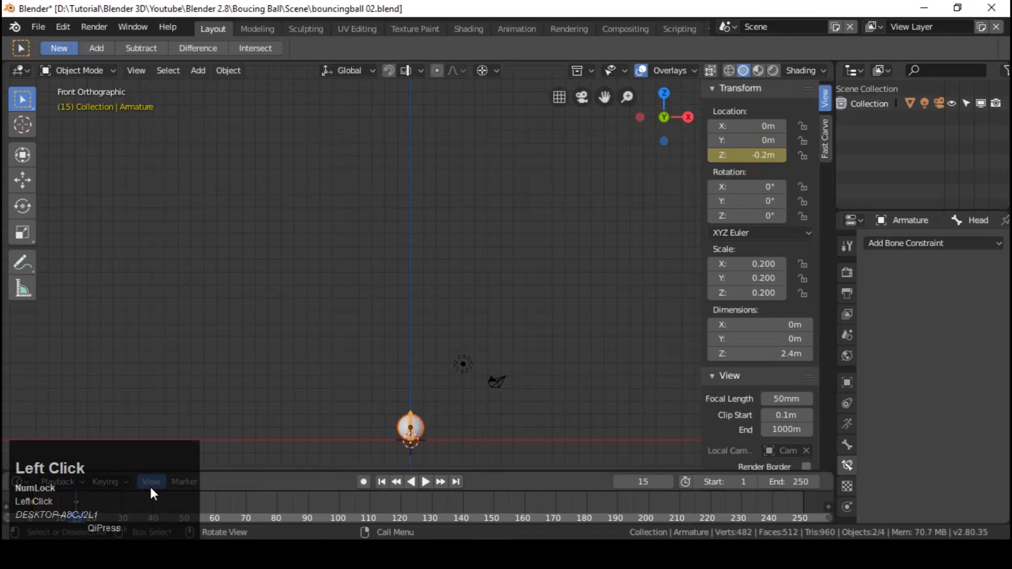
At frame 30, move the armature and sphere 15 m along Z and insert a single keyframe on Location Z
{"action": "right_click", "coordinate": [122, 501]}
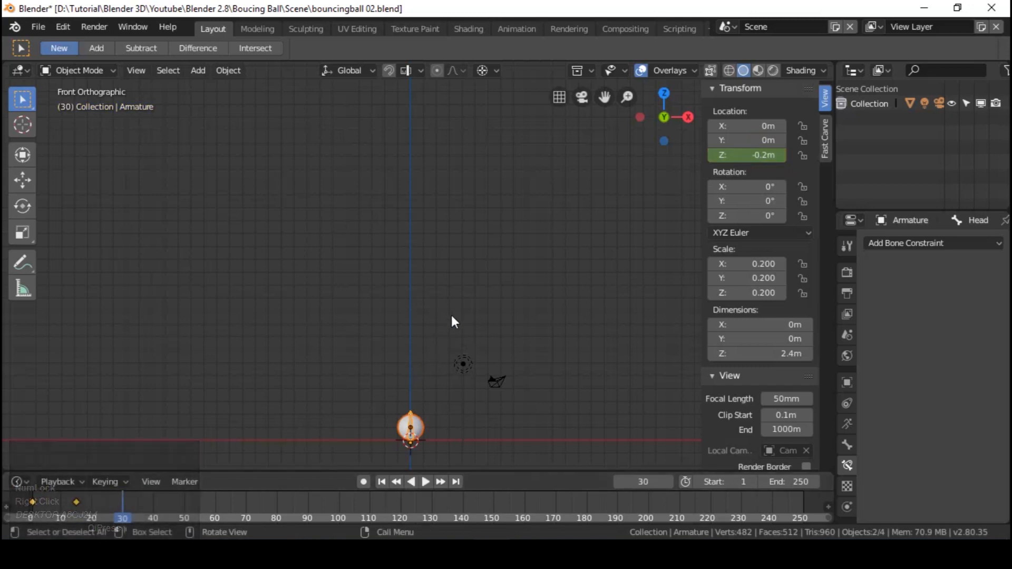
{"action": "type", "text": "g"}
{"action": "type", "text": "z15"}
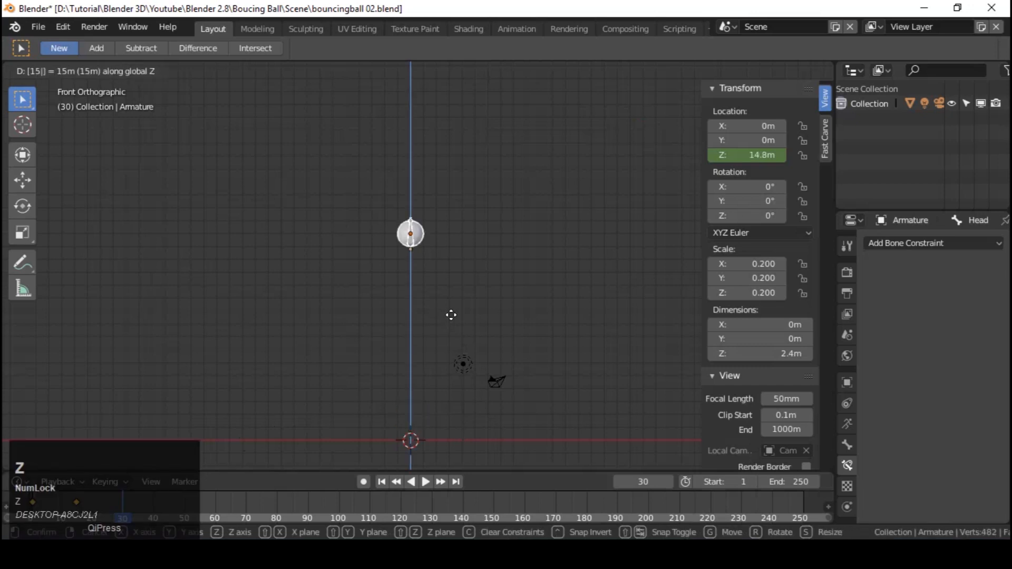
{"action": "key", "text": "Return"}
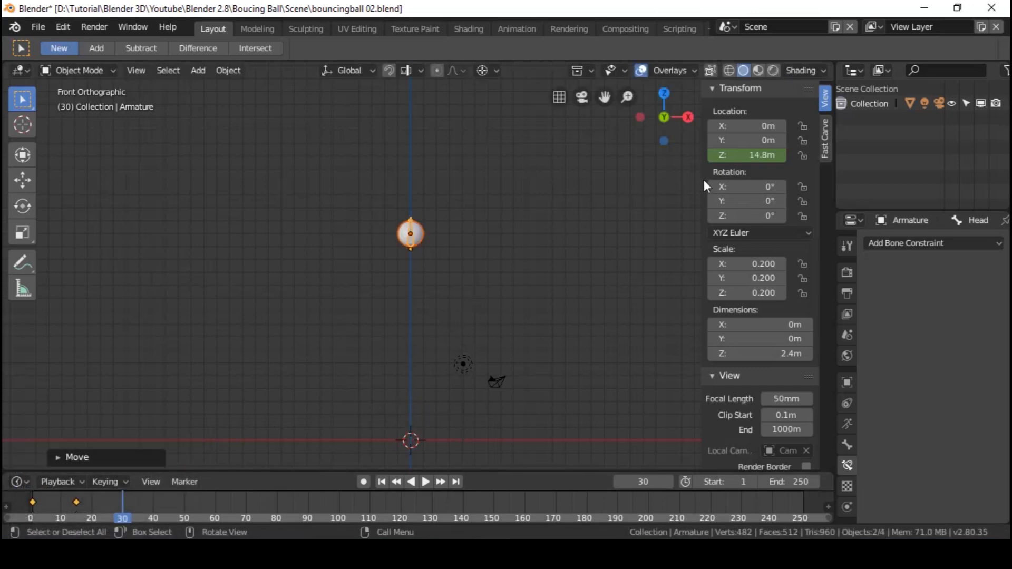
{"action": "right_click", "coordinate": [746, 155]}
{"action": "left_click", "coordinate": [747, 154]}
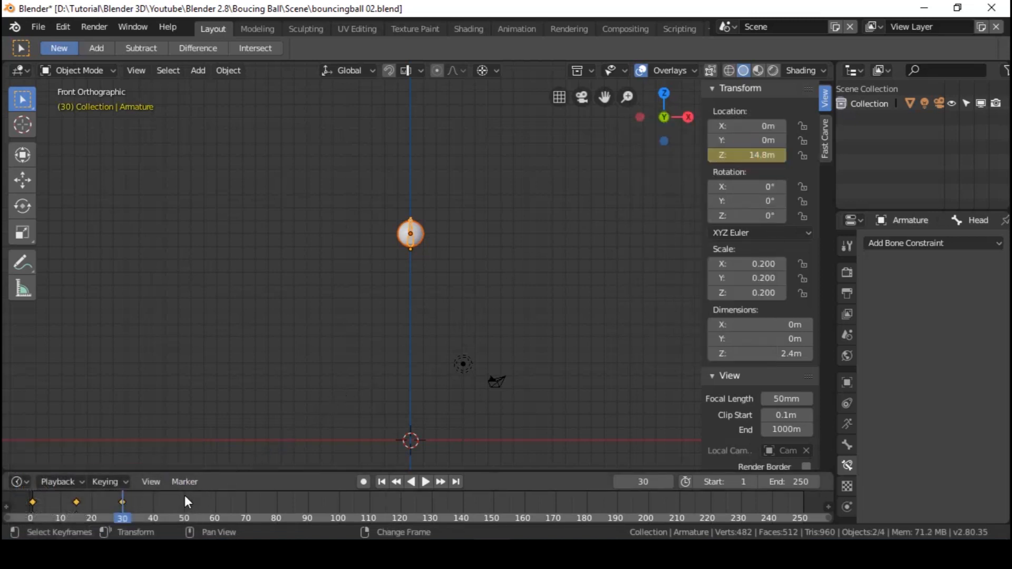
At frame 45, move the armature and sphere -15 m along Z and insert a single keyframe on Location Z
{"action": "right_click", "coordinate": [168, 502]}
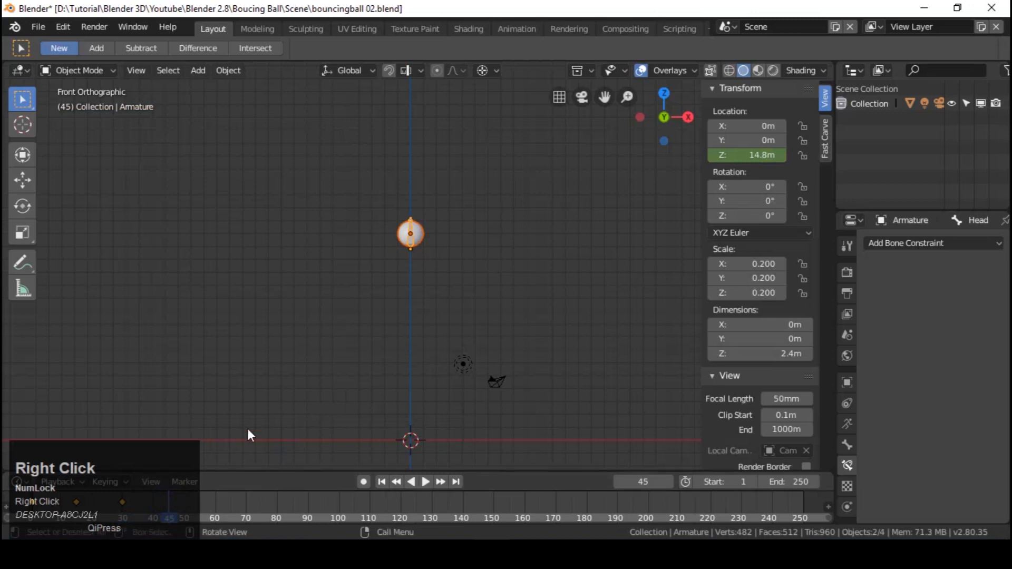
{"action": "type", "text": "gz"}
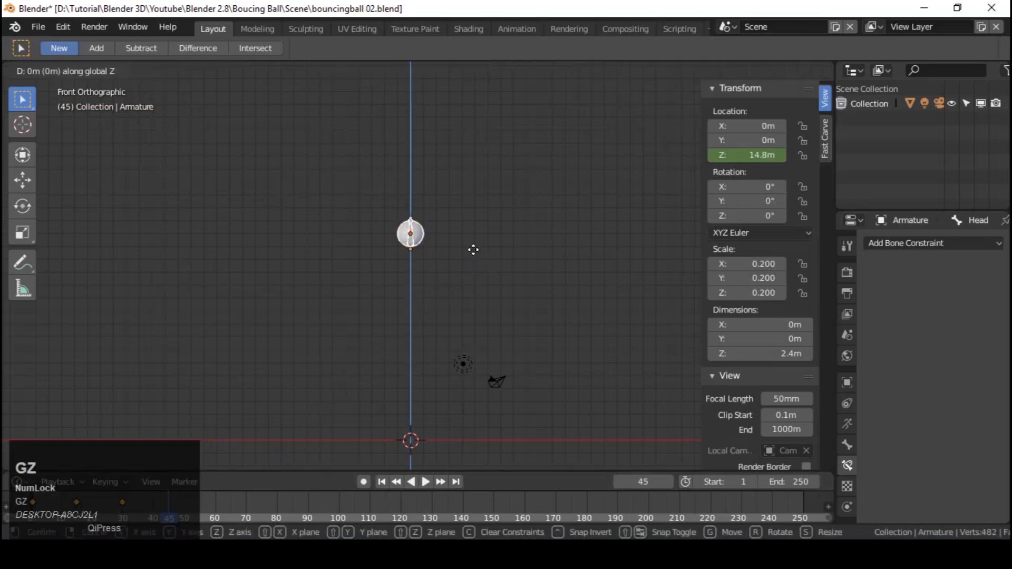
{"action": "type", "text": "-15"}
{"action": "key", "text": "Return"}
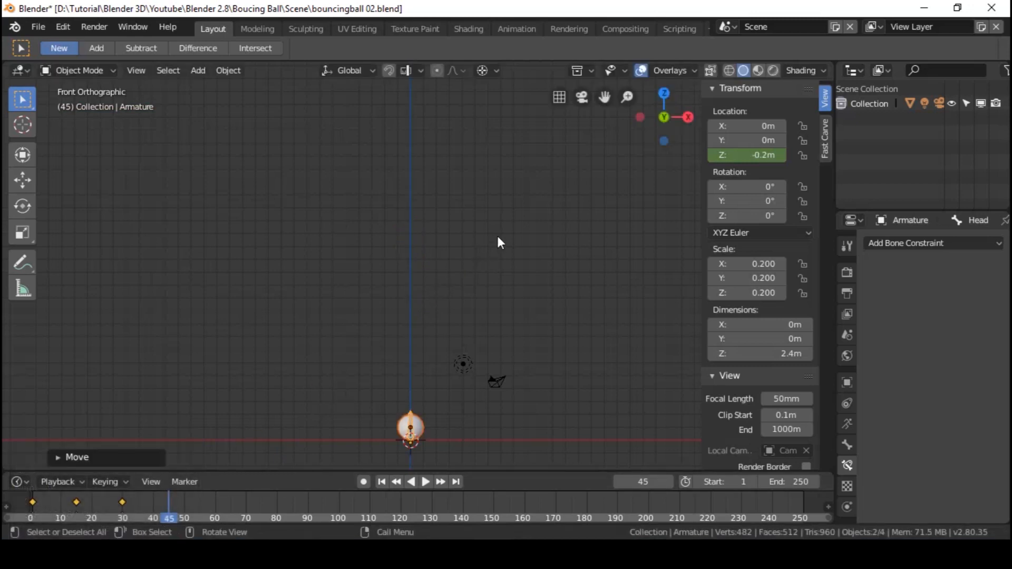
{"action": "right_click", "coordinate": [747, 155]}
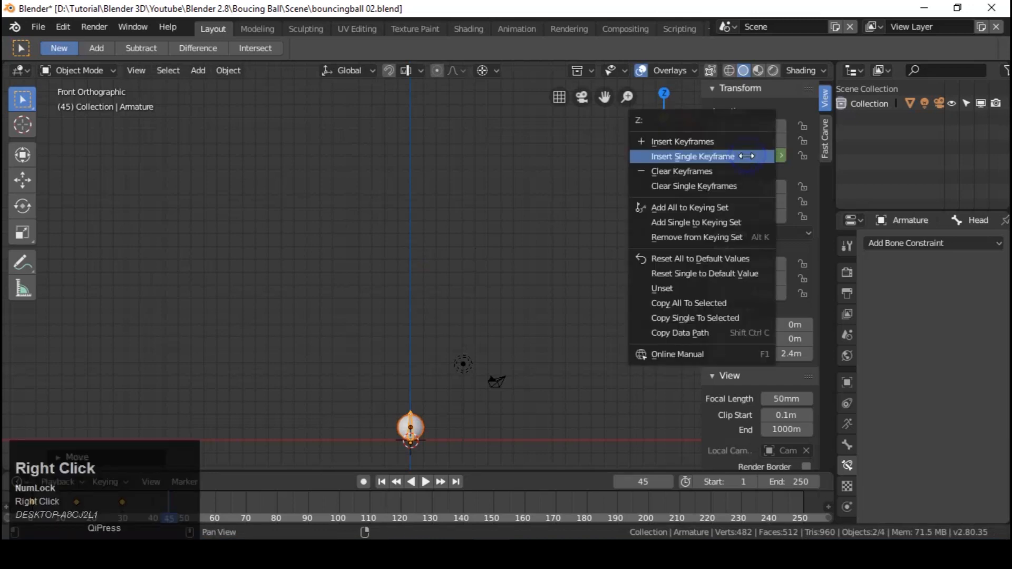
{"action": "left_click", "coordinate": [747, 156]}
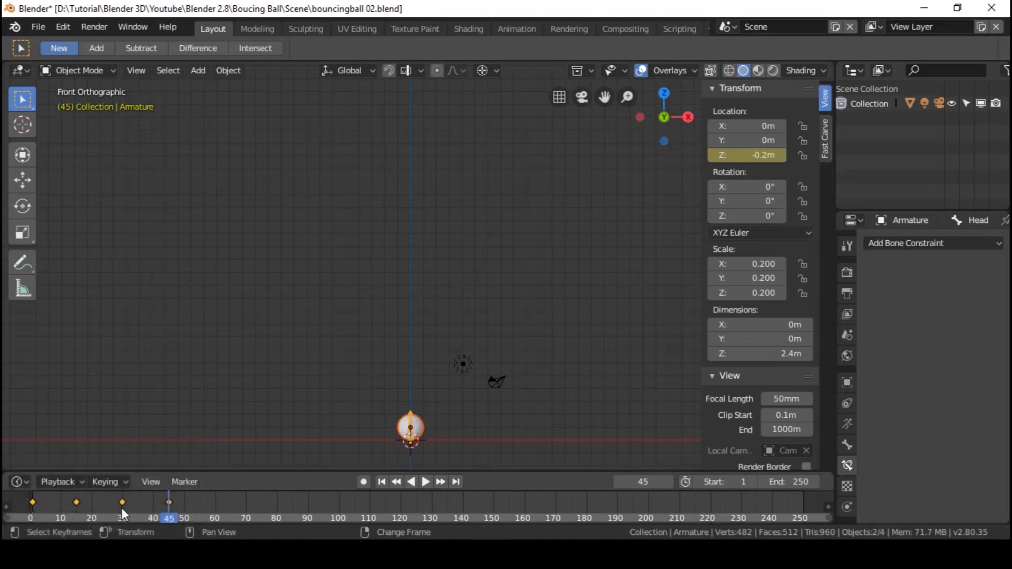
Scrub through the first bounce, play the whole bounce animation from the start, and return to frame 1
{"action": "right_click_drag", "start_coordinate": [34, 503], "coordinate": [132, 504]}
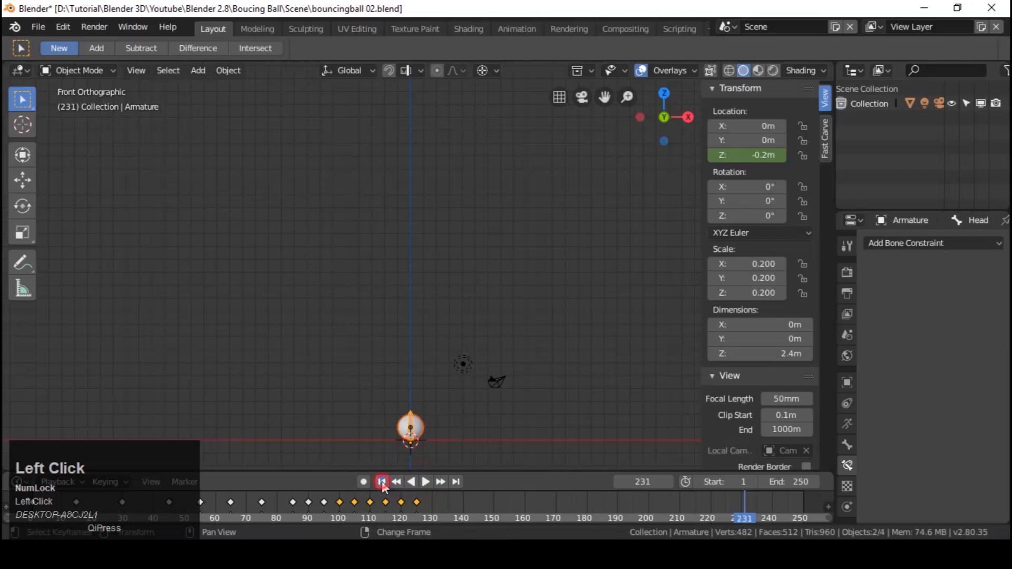
{"action": "left_click", "coordinate": [382, 482]}
{"action": "left_click", "coordinate": [429, 481]}
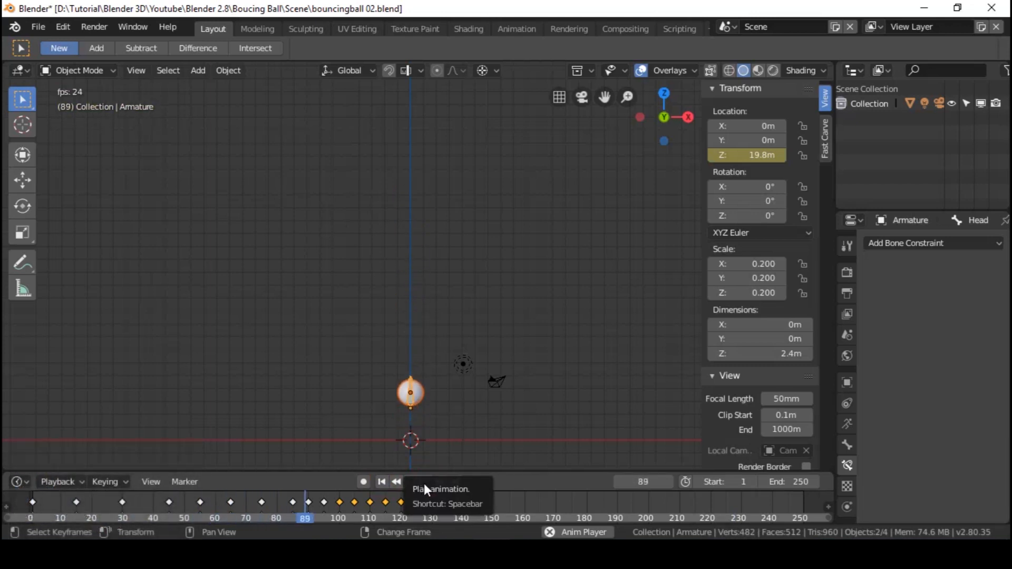
{"action": "left_click", "coordinate": [382, 482]}
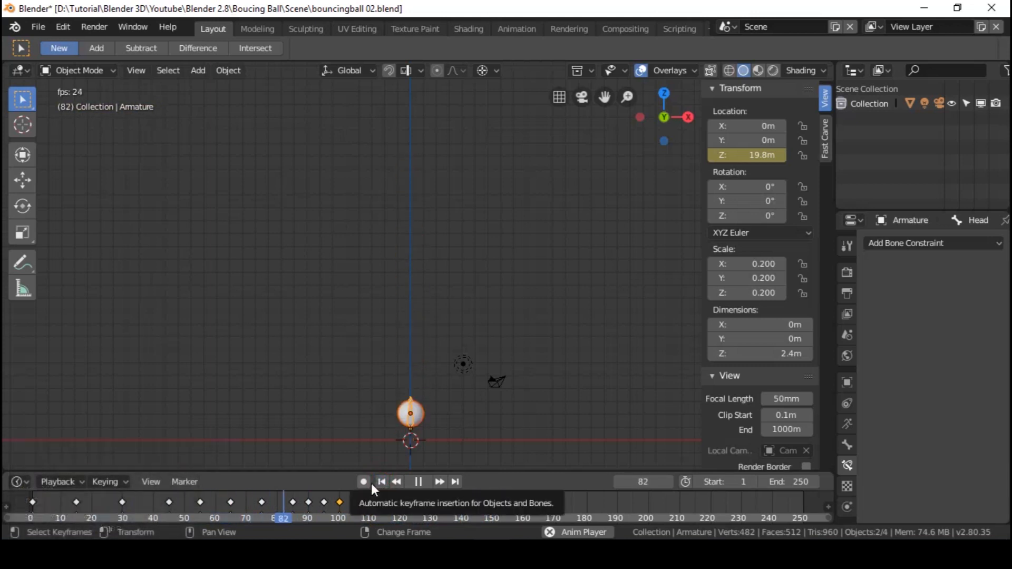
{"action": "left_click", "coordinate": [419, 483]}
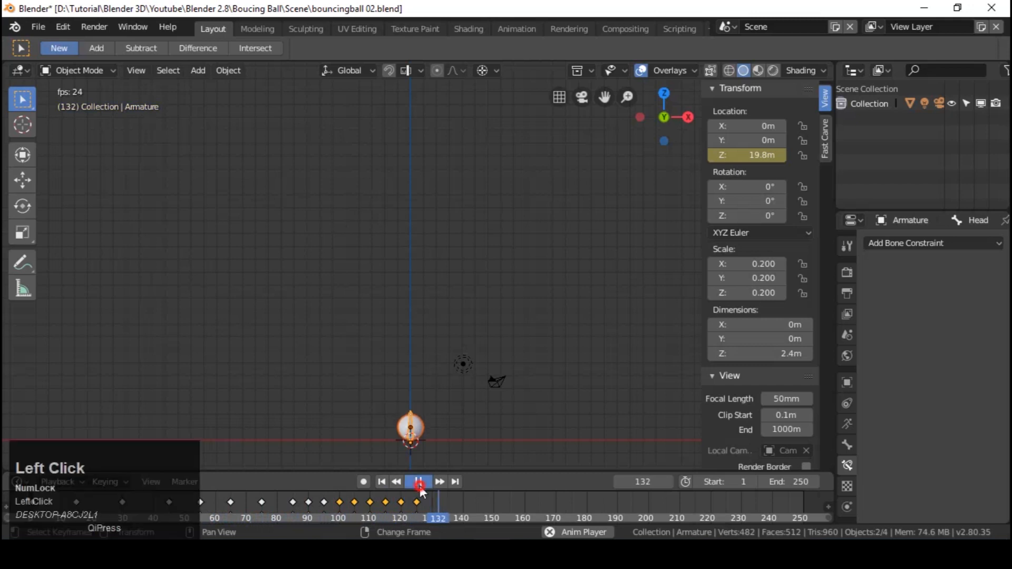
{"action": "left_click", "coordinate": [379, 483]}
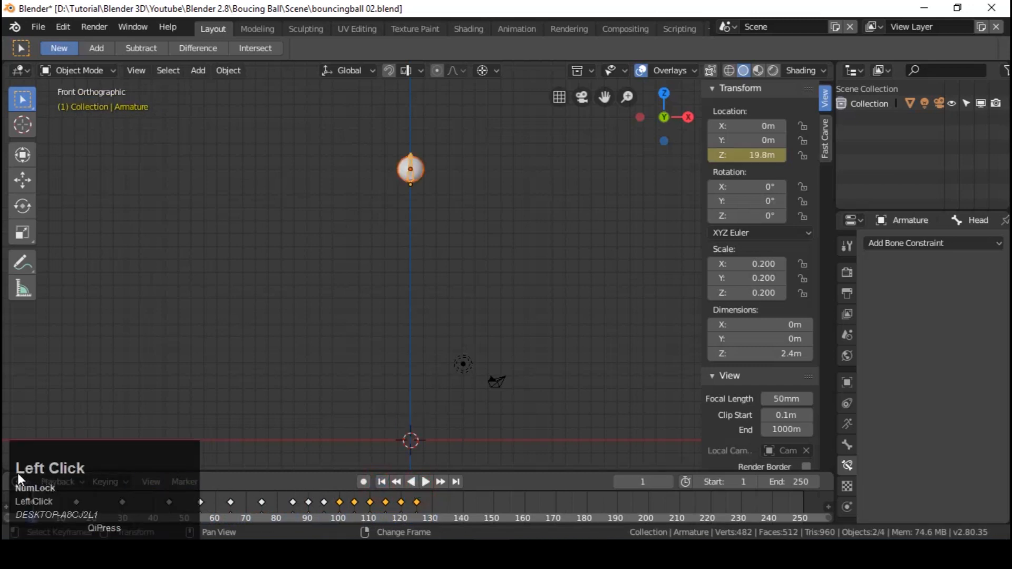
Split the 3D viewport horizontally and turn the lower area into a Graph Editor
{"action": "left_click", "coordinate": [9, 462]}
{"action": "left_click_drag", "start_coordinate": [9, 462], "coordinate": [45, 312]}
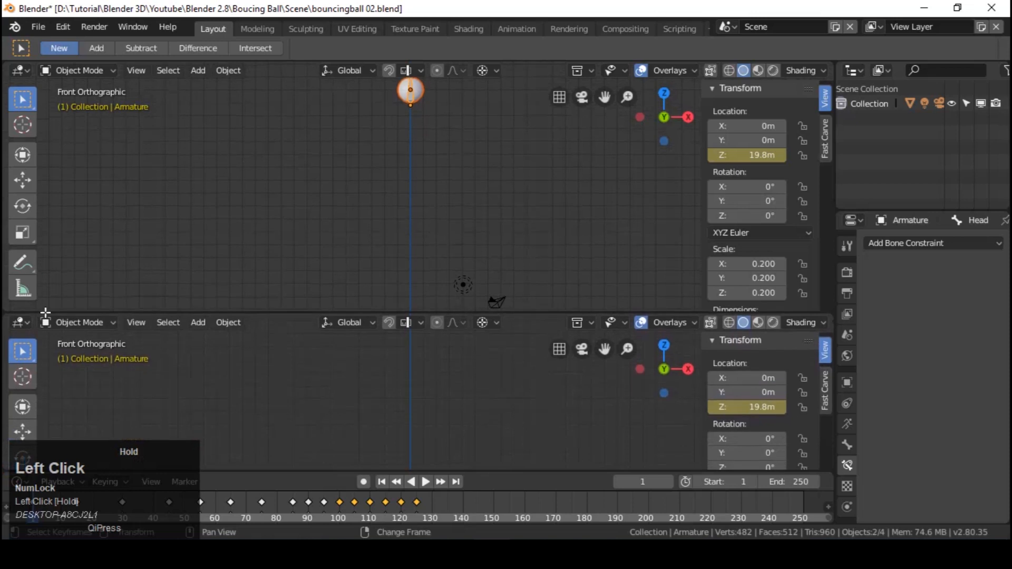
{"action": "left_click", "coordinate": [24, 323]}
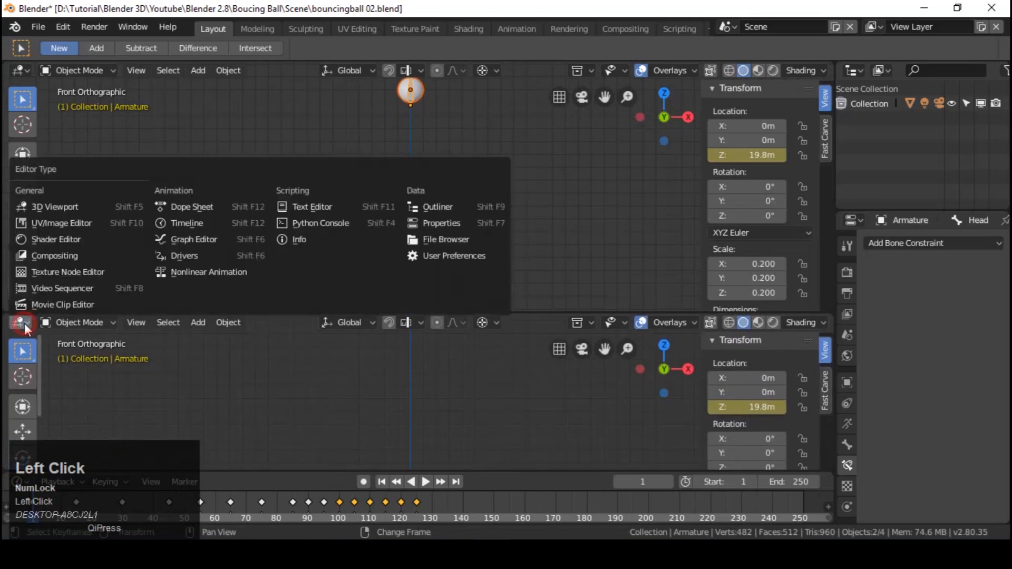
{"action": "left_click", "coordinate": [209, 237]}
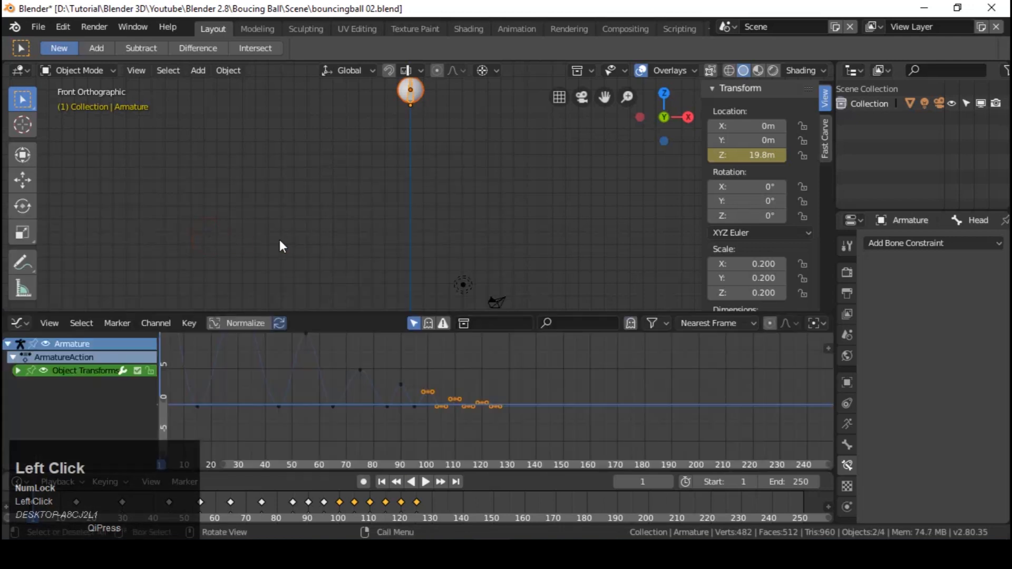
In the Graph Editor, select only the ground-contact keyframes of the bounce curve and set their handle type to Vector
{"action": "scroll", "coordinate": [438, 248], "scroll_direction": "down", "scroll_amount": 4}
{"action": "middle_click", "coordinate": [432, 269], "text": "shift"}
{"action": "middle_click_drag", "start_coordinate": [432, 263], "coordinate": [431, 284], "text": "shift"}
{"action": "middle_click_drag", "start_coordinate": [397, 397], "coordinate": [473, 402], "text": "shift"}
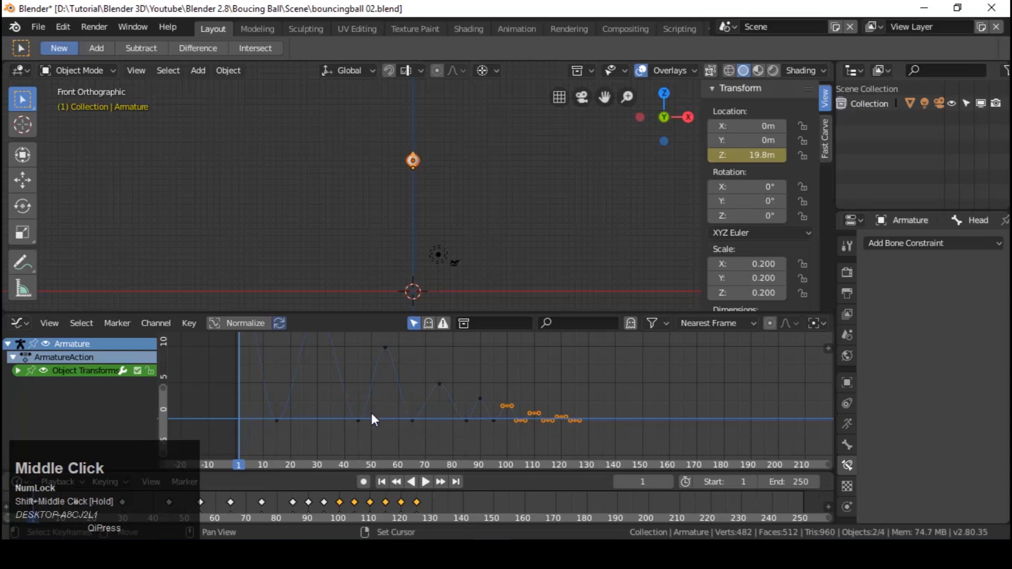
{"action": "key", "text": "alt+a"}
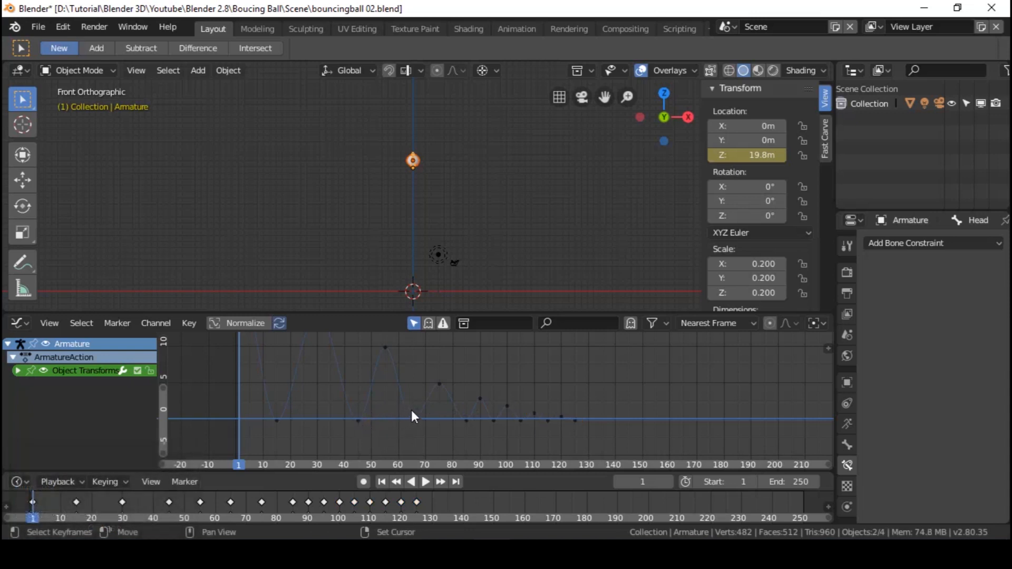
{"action": "middle_click_drag", "start_coordinate": [470, 412], "coordinate": [475, 386], "text": "ctrl"}
{"action": "middle_click_drag", "start_coordinate": [469, 428], "coordinate": [476, 368], "text": "shift"}
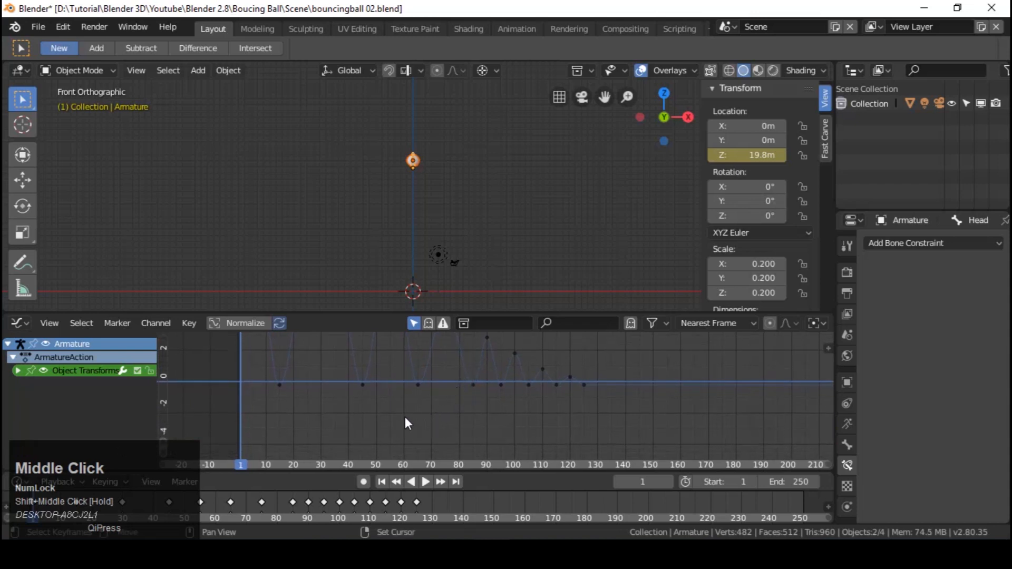
{"action": "left_click_drag", "start_coordinate": [245, 418], "coordinate": [613, 389]}
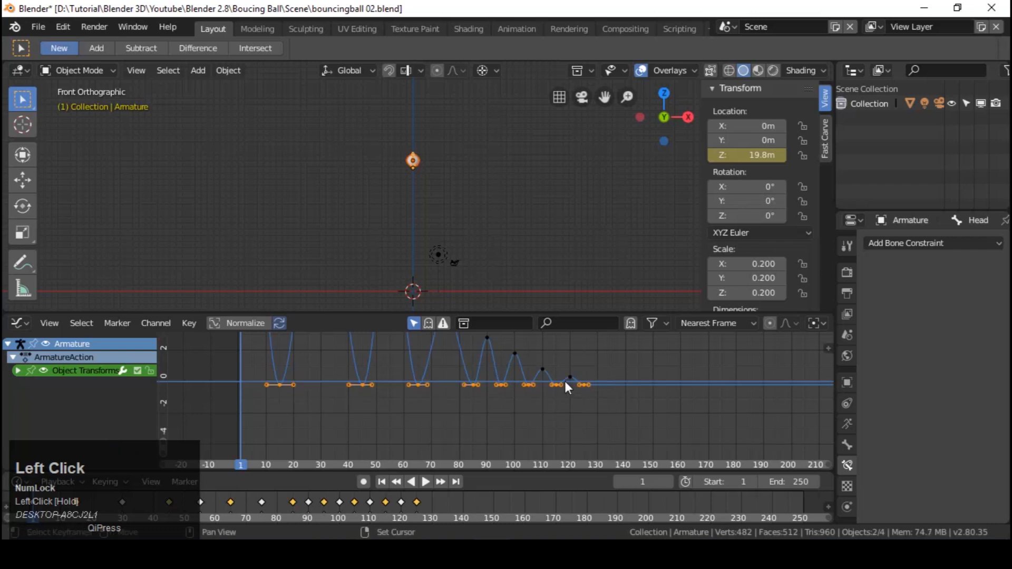
{"action": "key", "text": "v"}
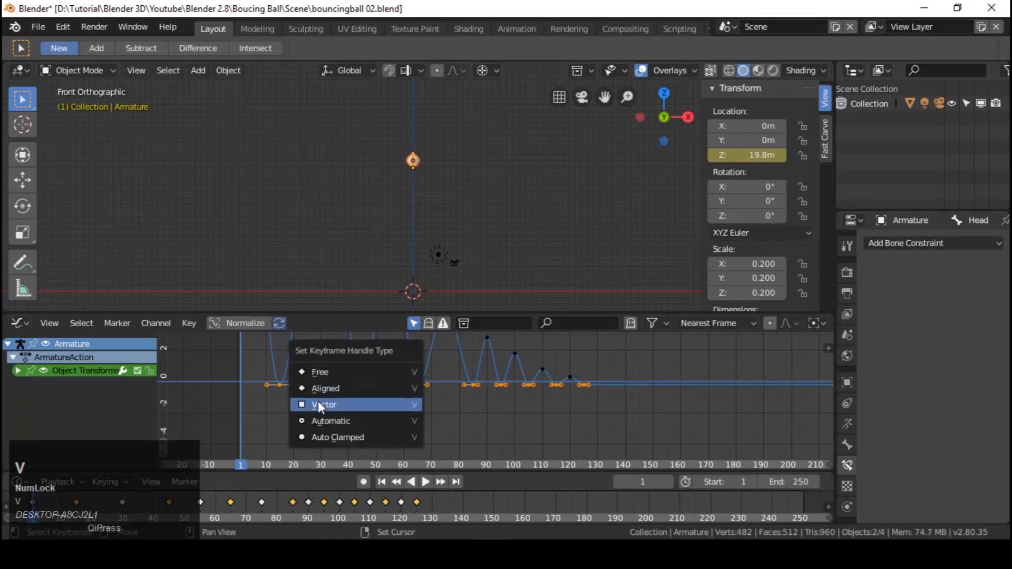
{"action": "left_click", "coordinate": [317, 404]}
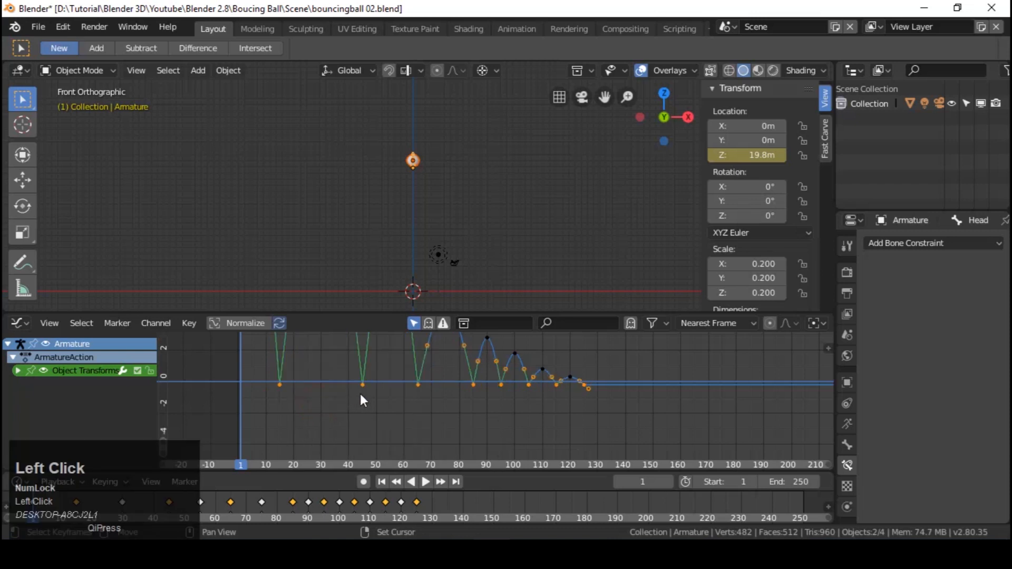
Play the animation from frame 1 to check the sharper ground contacts, stop it and rewind to the first frame
{"action": "left_click", "coordinate": [382, 482]}
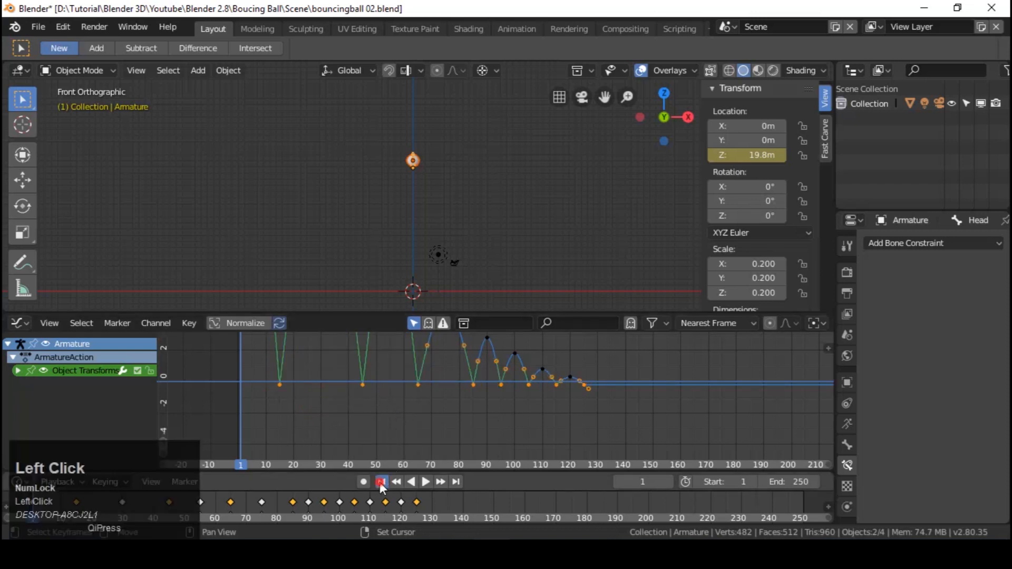
{"action": "left_click", "coordinate": [425, 482]}
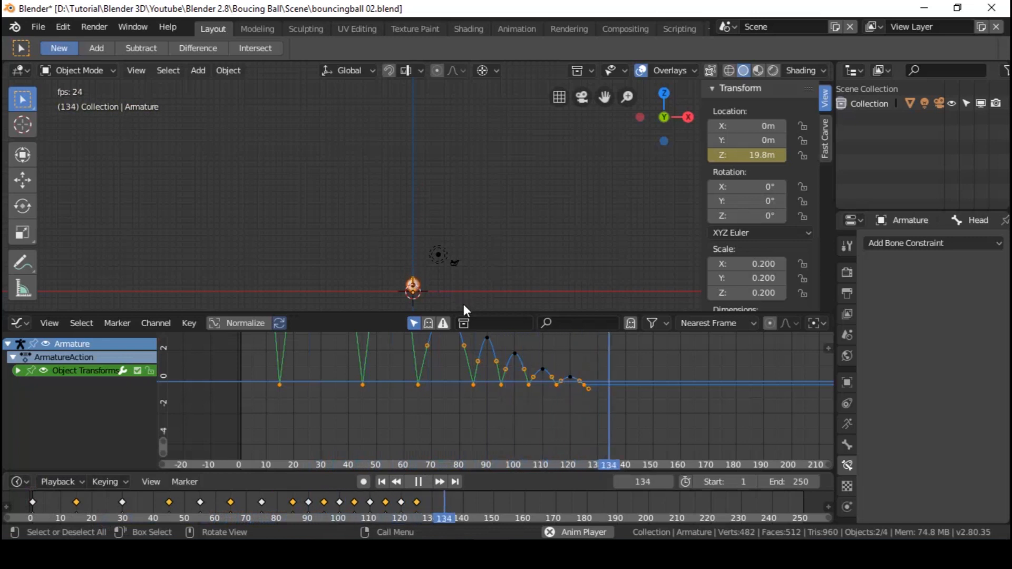
{"action": "left_click", "coordinate": [383, 482]}
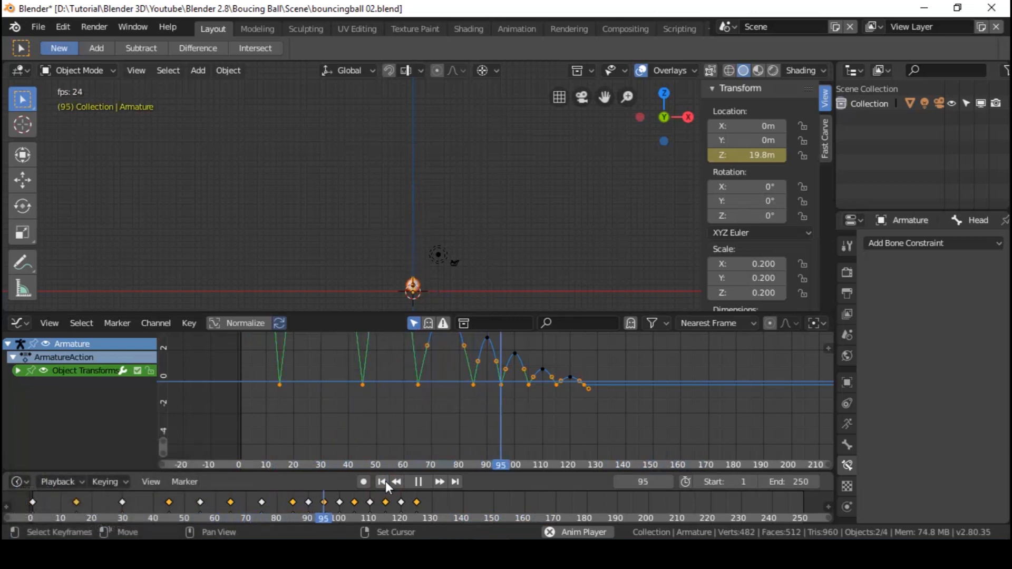
{"action": "left_click", "coordinate": [418, 482]}
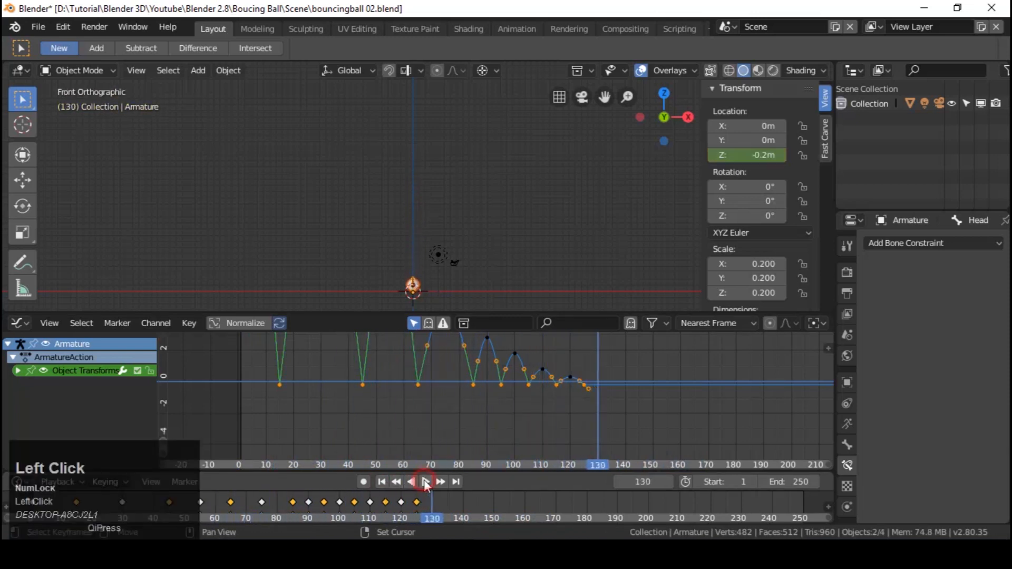
{"action": "left_click", "coordinate": [384, 482]}
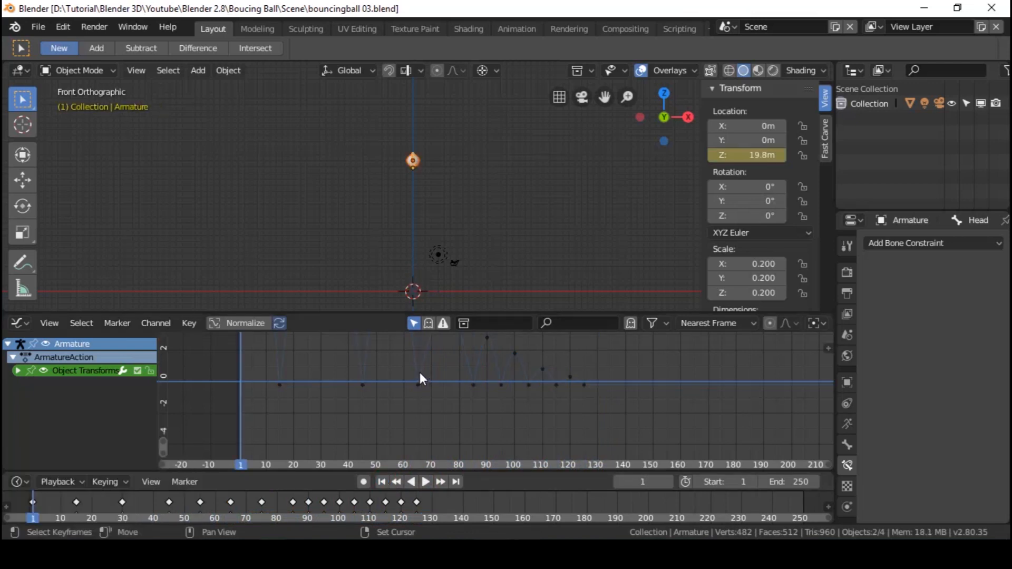
Switch the armature to Pose Mode and insert keyframes on all Location axes of the Head bone at frame 1
{"action": "middle_click_drag", "start_coordinate": [419, 372], "coordinate": [433, 425], "text": "shift"}
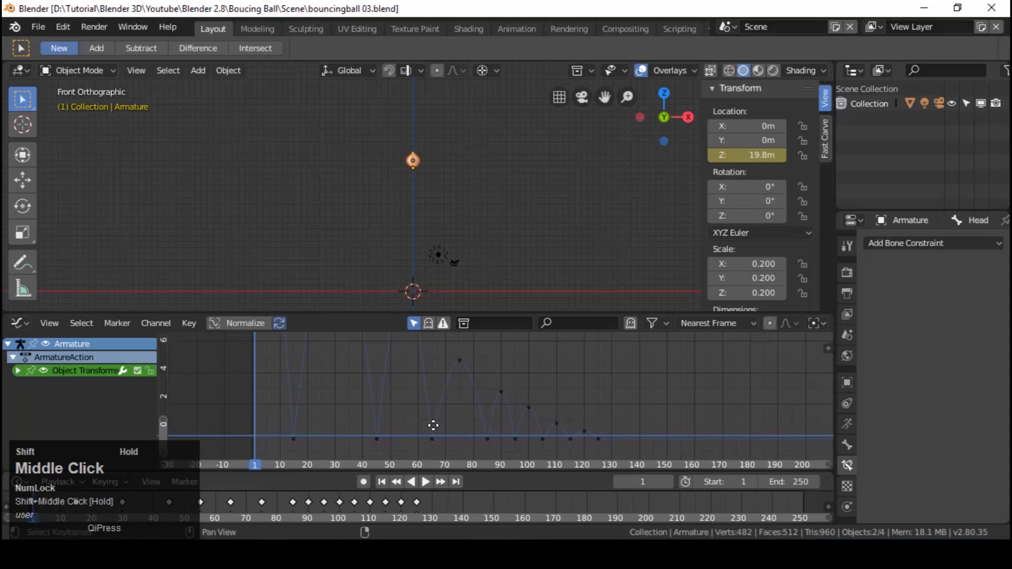
{"action": "middle_click_drag", "start_coordinate": [350, 386], "coordinate": [368, 397], "text": "ctrl"}
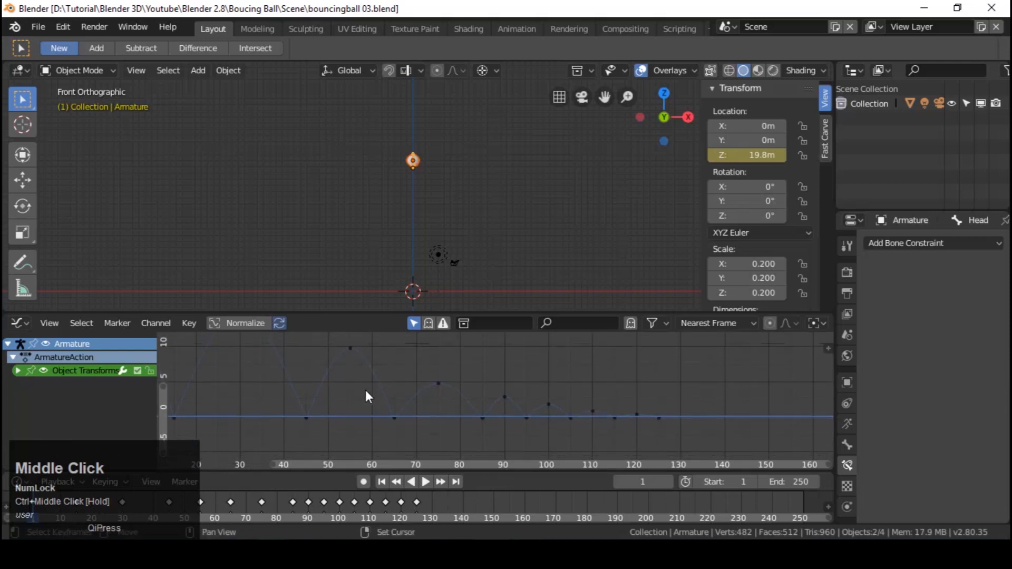
{"action": "middle_click_drag", "start_coordinate": [289, 378], "coordinate": [377, 386], "text": "shift"}
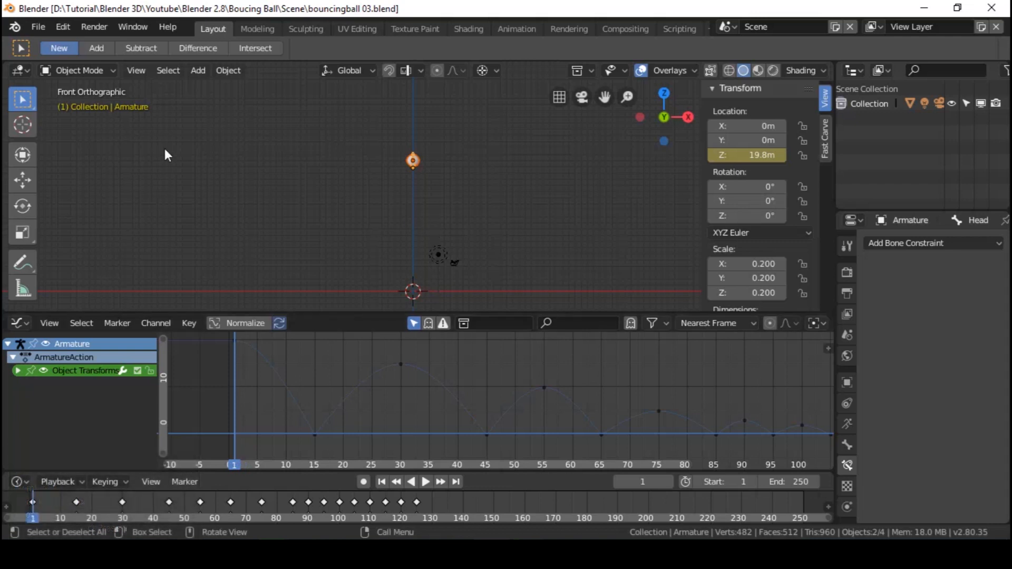
{"action": "left_click", "coordinate": [84, 70]}
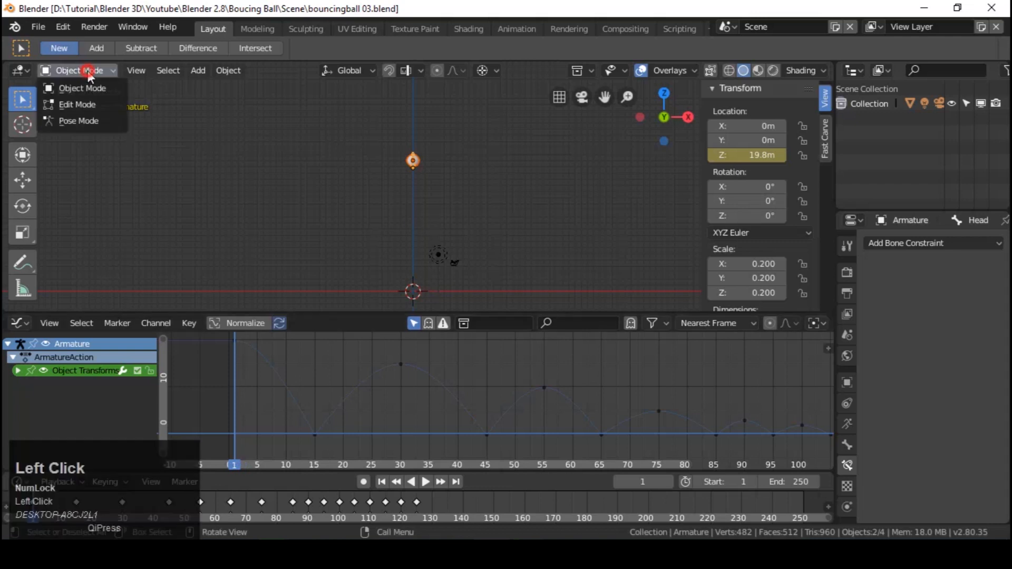
{"action": "left_click", "coordinate": [80, 120]}
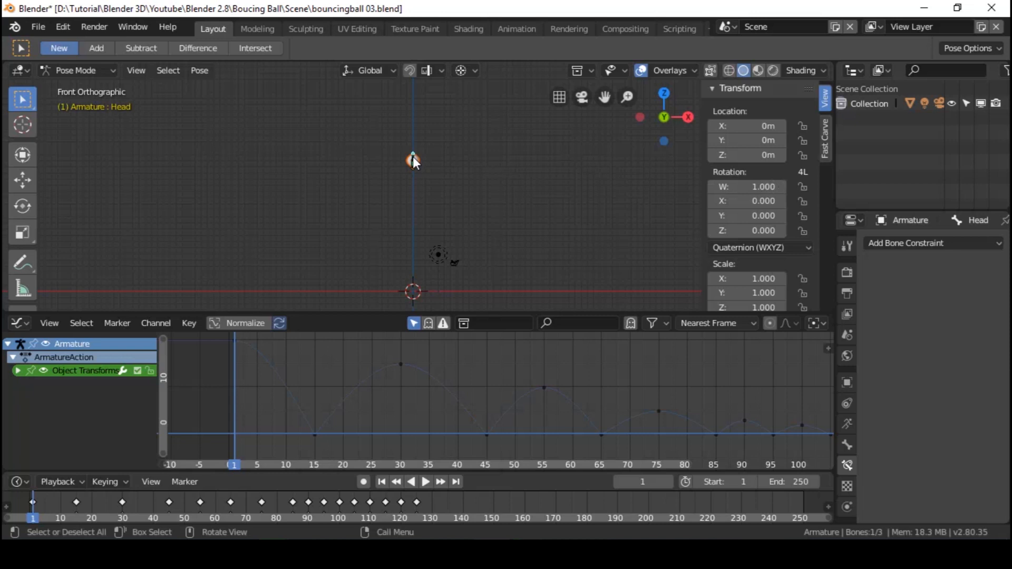
{"action": "right_click", "coordinate": [732, 154]}
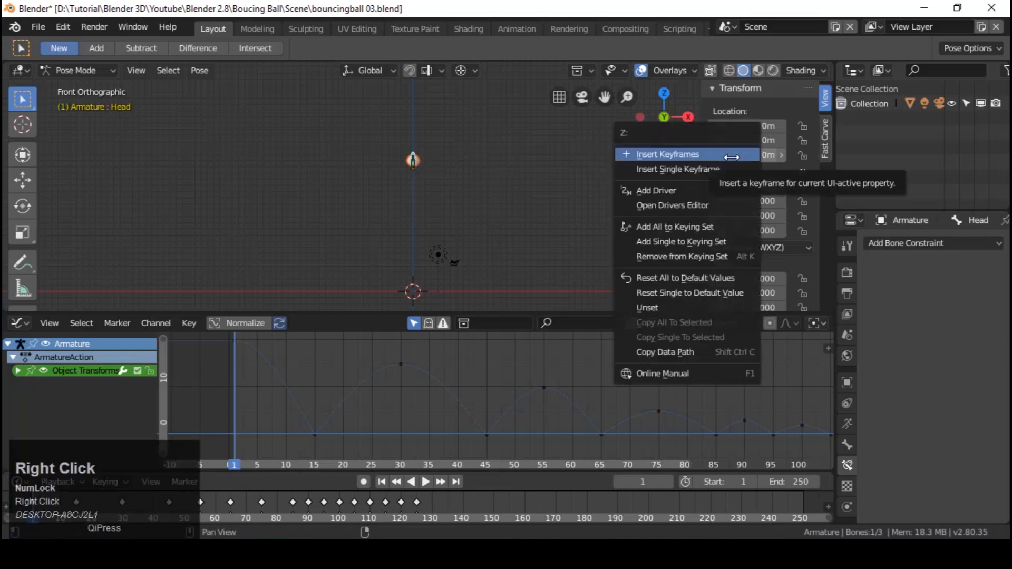
{"action": "left_click", "coordinate": [720, 154]}
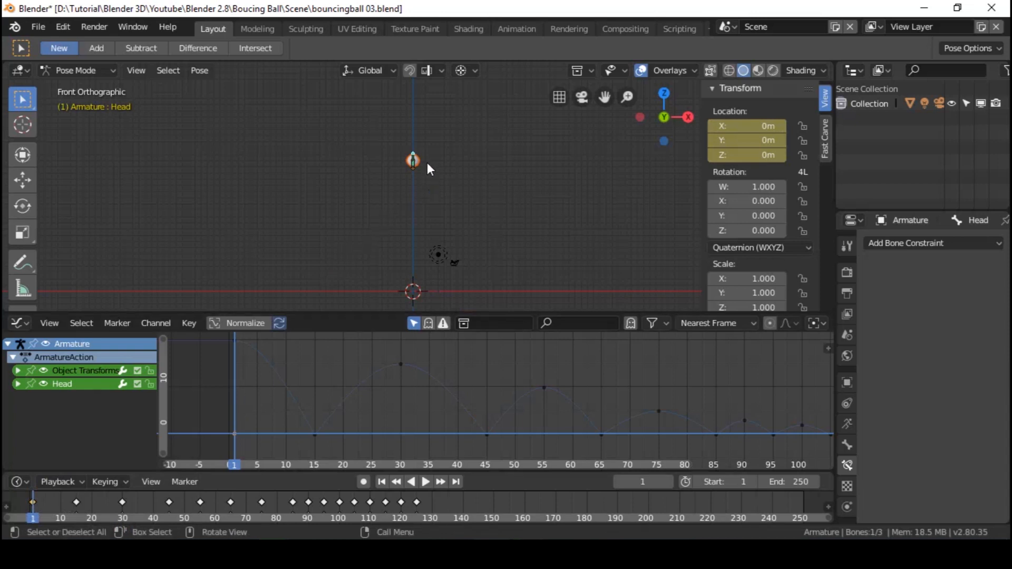
Insert Location keyframes for the undeformed Head bone at the bounce peaks on frames 30 and 55
{"action": "right_click", "coordinate": [314, 395]}
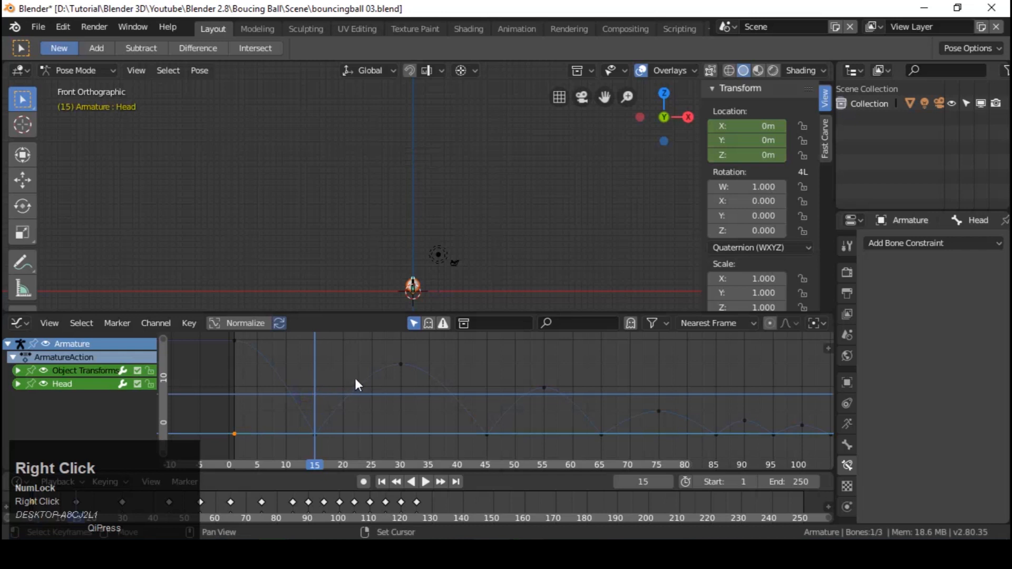
{"action": "right_click", "coordinate": [402, 362]}
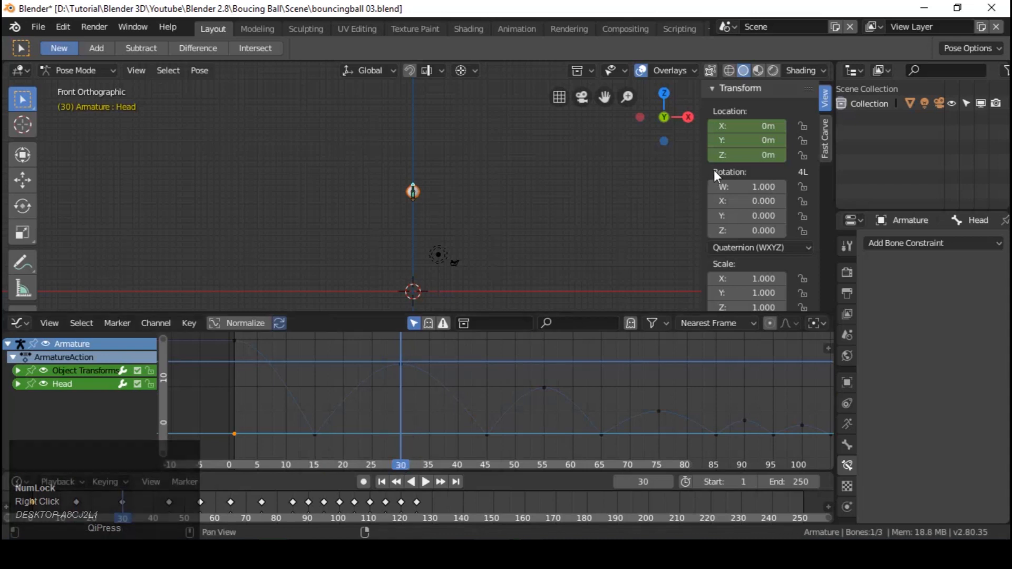
{"action": "right_click", "coordinate": [725, 154]}
{"action": "left_click", "coordinate": [725, 153]}
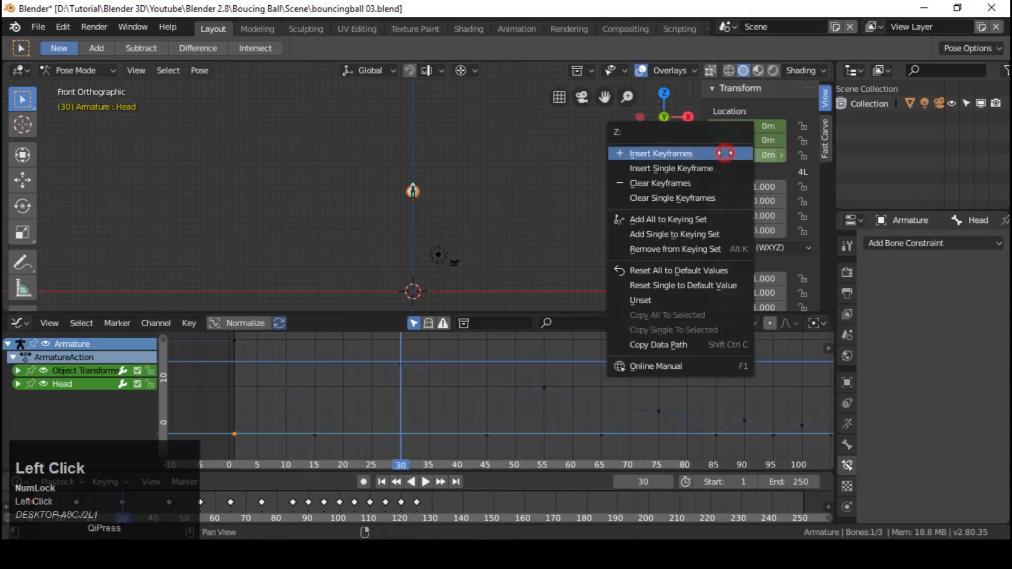
{"action": "right_click", "coordinate": [544, 387]}
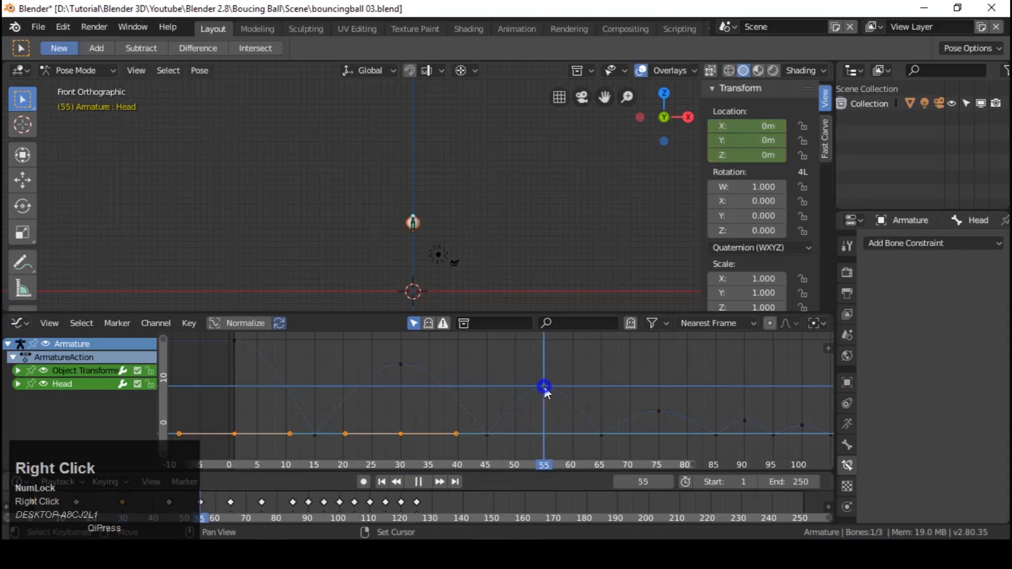
{"action": "right_click", "coordinate": [741, 132]}
{"action": "left_click", "coordinate": [740, 131]}
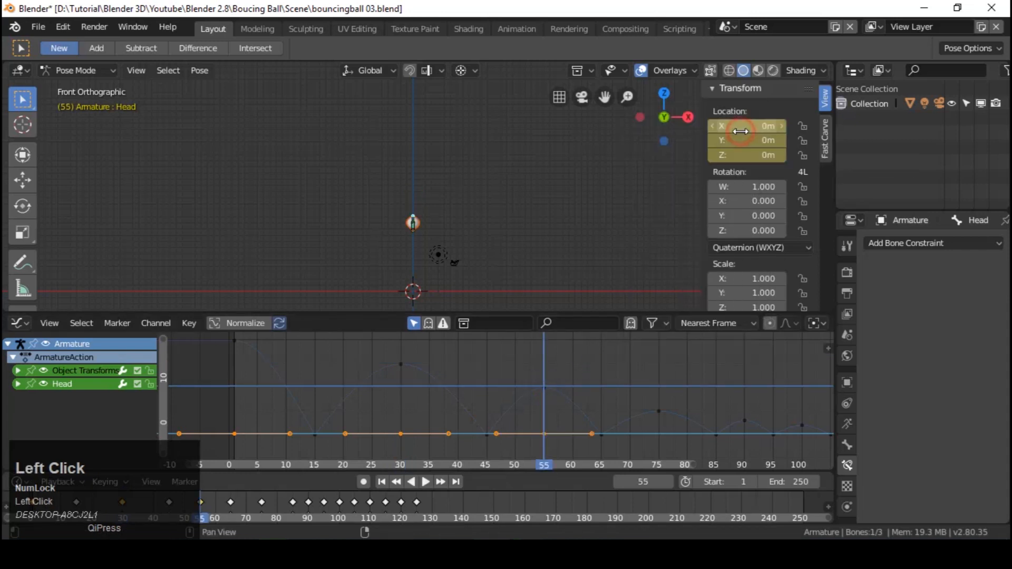
Keyframe the undeformed Head bone's location at the bounce peaks on frames 75 and 90
{"action": "right_click", "coordinate": [659, 409]}
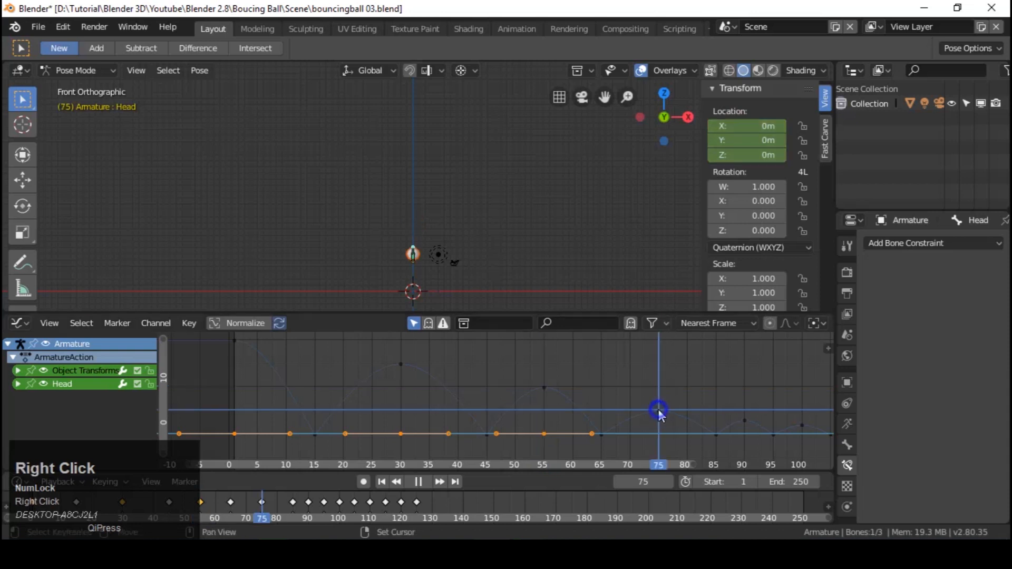
{"action": "right_click", "coordinate": [761, 139]}
{"action": "left_click", "coordinate": [761, 139]}
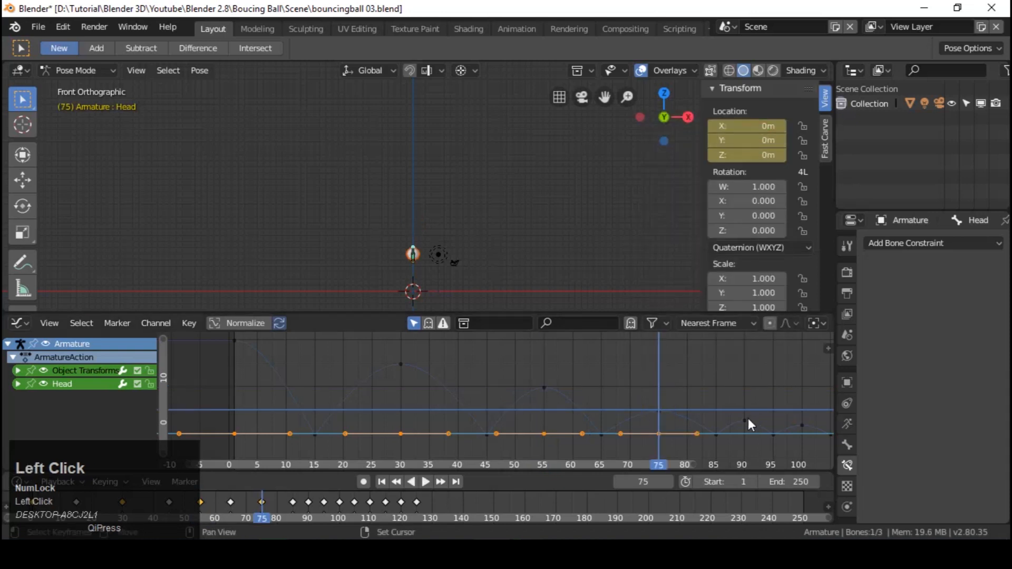
{"action": "right_click", "coordinate": [750, 420]}
{"action": "right_click", "coordinate": [761, 140]}
{"action": "left_click", "coordinate": [761, 139]}
Keyframe the undeformed Head bone's location at the small bounce peaks on frames 100 and 110
{"action": "right_click", "coordinate": [802, 429]}
{"action": "right_click", "coordinate": [760, 140]}
{"action": "left_click", "coordinate": [761, 139]}
{"action": "middle_click_drag", "start_coordinate": [748, 377], "coordinate": [752, 420], "text": "shift"}
{"action": "right_click", "coordinate": [746, 416]}
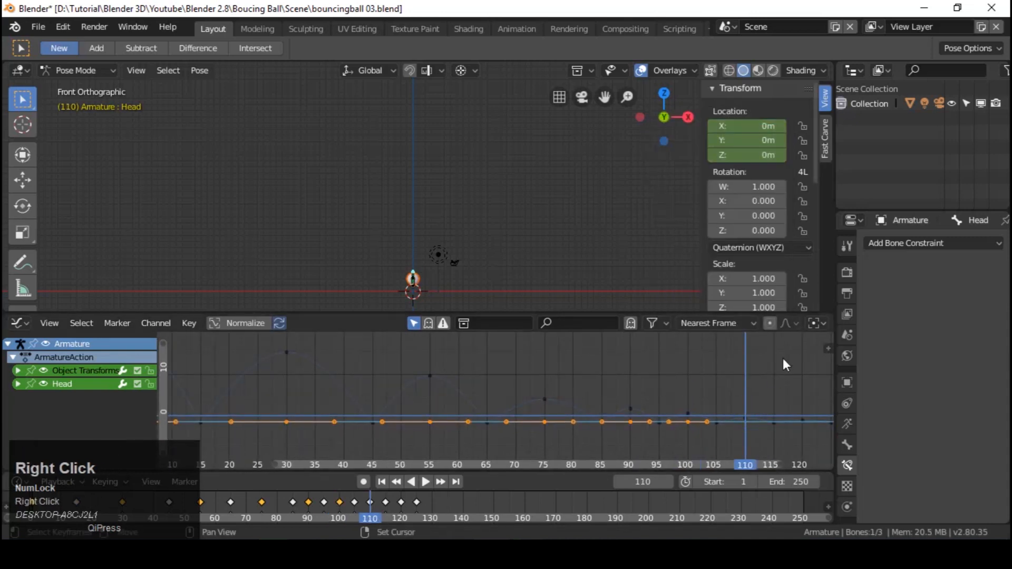
{"action": "right_click", "coordinate": [761, 140]}
{"action": "left_click", "coordinate": [761, 140]}
At frame 15, squash the ball by moving the Head bone -0.5 along Z and keyframe its location
{"action": "middle_click_drag", "start_coordinate": [280, 403], "coordinate": [427, 388], "text": "shift"}
{"action": "right_click", "coordinate": [424, 378]}
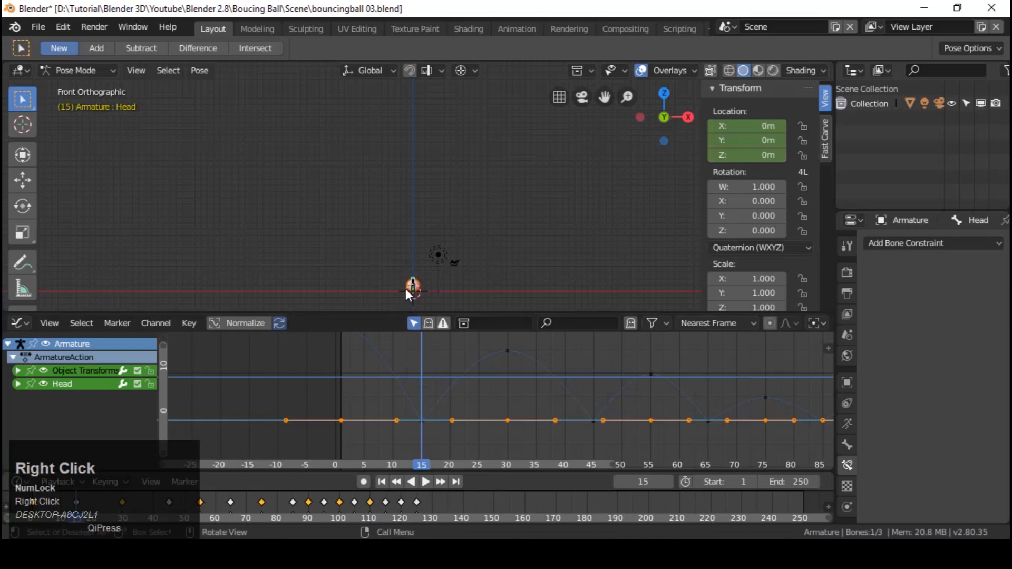
{"action": "scroll", "coordinate": [406, 285], "scroll_direction": "up", "scroll_amount": 2}
{"action": "middle_click_drag", "start_coordinate": [409, 248], "coordinate": [410, 170], "text": "shift"}
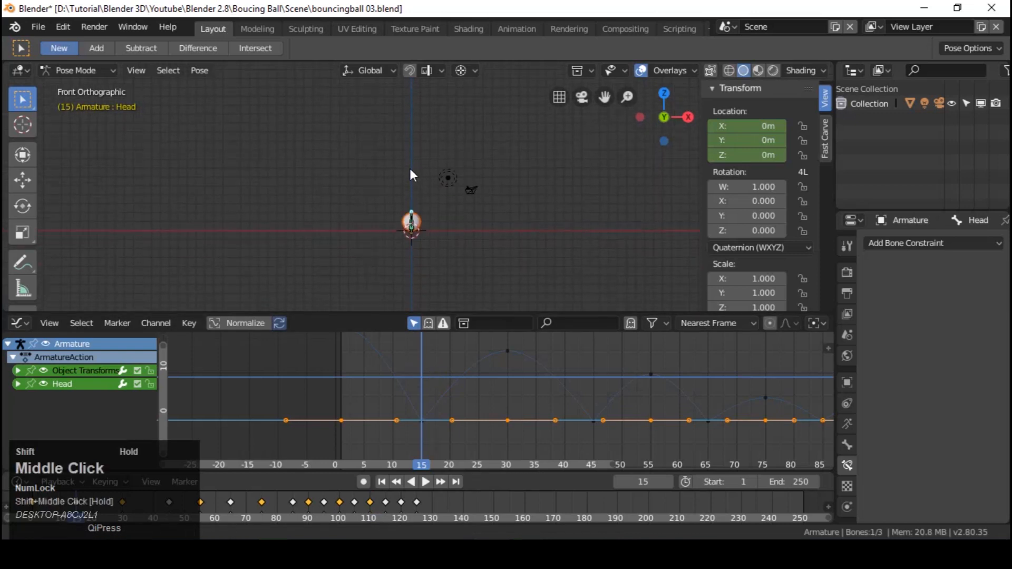
{"action": "scroll", "coordinate": [417, 201], "scroll_direction": "up", "scroll_amount": 3}
{"action": "middle_click_drag", "start_coordinate": [382, 297], "coordinate": [416, 204], "text": "shift"}
{"action": "scroll", "coordinate": [386, 199], "scroll_direction": "up", "scroll_amount": 2}
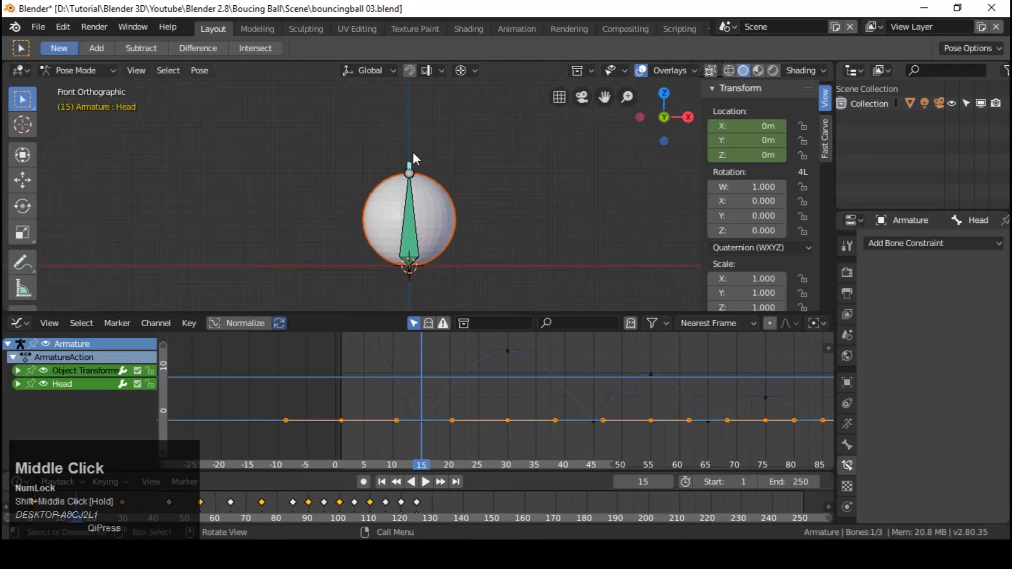
{"action": "key", "text": "g"}
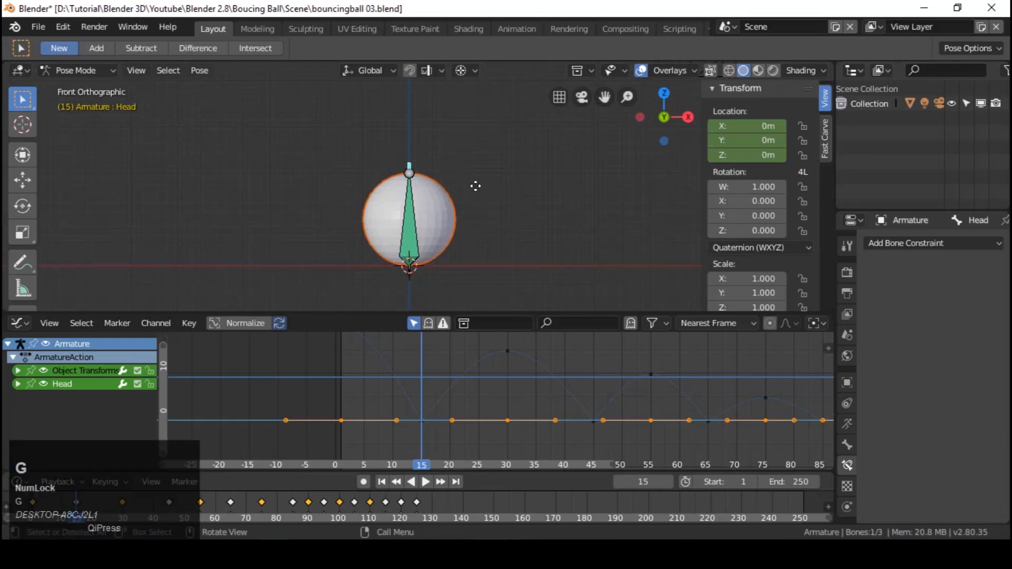
{"action": "key", "text": "z"}
{"action": "type", "text": "-0.5"}
{"action": "key", "text": "Return"}
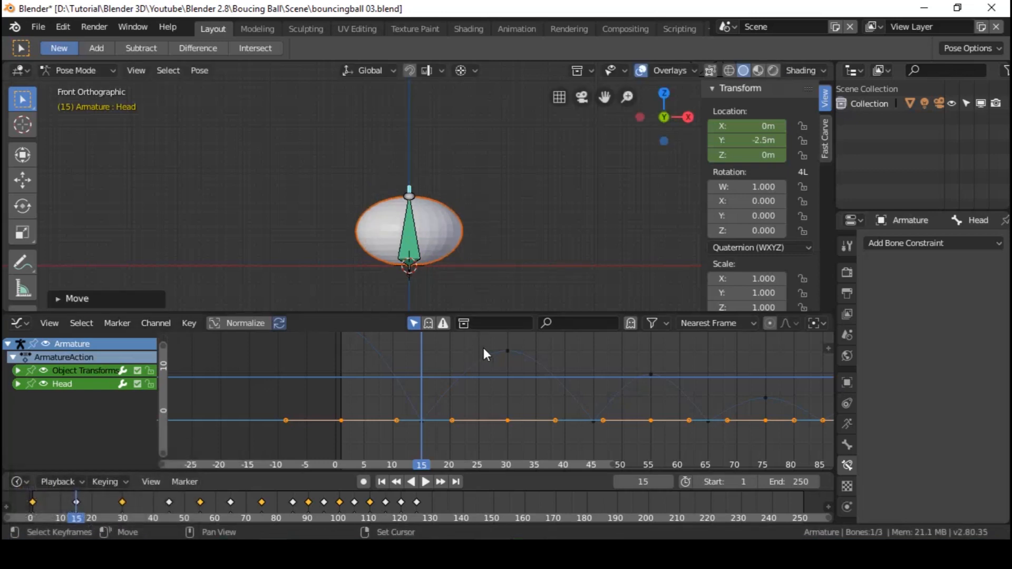
{"action": "right_click", "coordinate": [730, 140]}
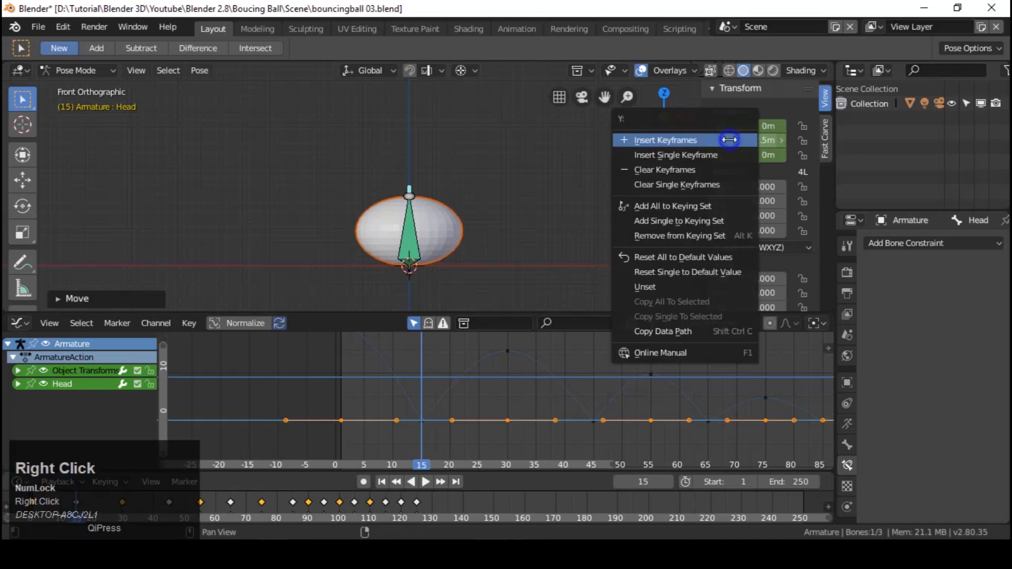
{"action": "left_click", "coordinate": [730, 139]}
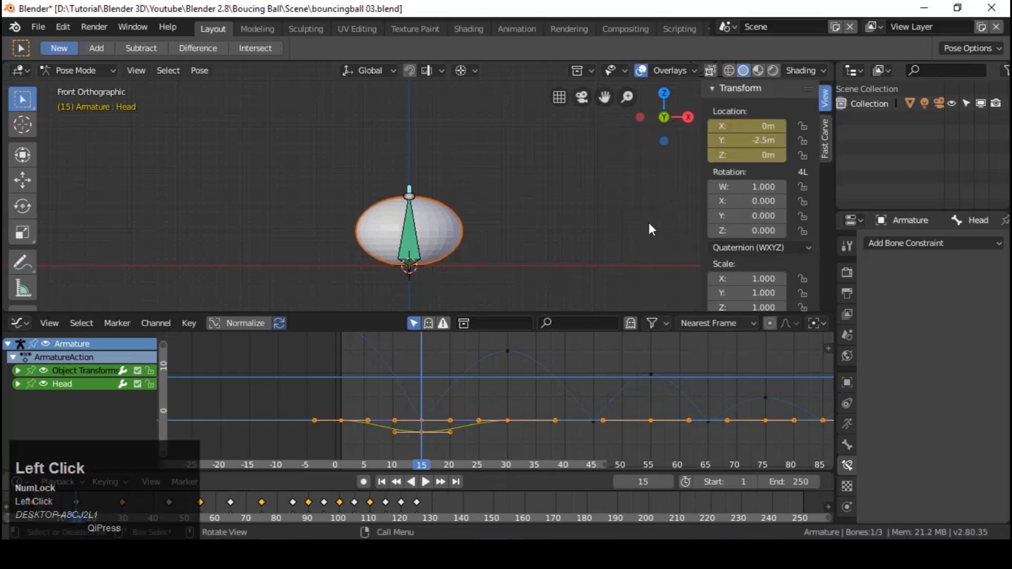
At frame 45, lower the Head bone along global Z to a Location Y of -2 m and keyframe it
{"action": "right_click", "coordinate": [593, 372]}
{"action": "type", "text": "gz-2"}
{"action": "key", "text": "Return"}
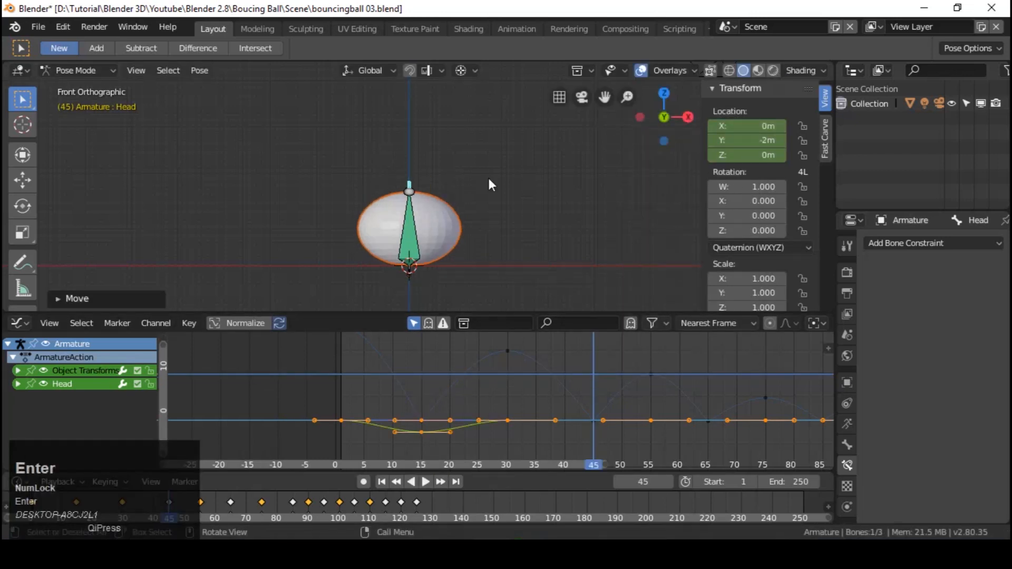
{"action": "right_click", "coordinate": [730, 139]}
{"action": "left_click", "coordinate": [730, 140]}
At frame 65, move the Head bone -0.3 along Z for a milder squash and keyframe its location
{"action": "right_click", "coordinate": [764, 405]}
{"action": "scroll", "coordinate": [421, 240], "scroll_direction": "down", "scroll_amount": 3}
{"action": "middle_click_drag", "start_coordinate": [421, 117], "coordinate": [424, 218], "text": "shift"}
{"action": "right_click", "coordinate": [708, 427], "text": "shift"}
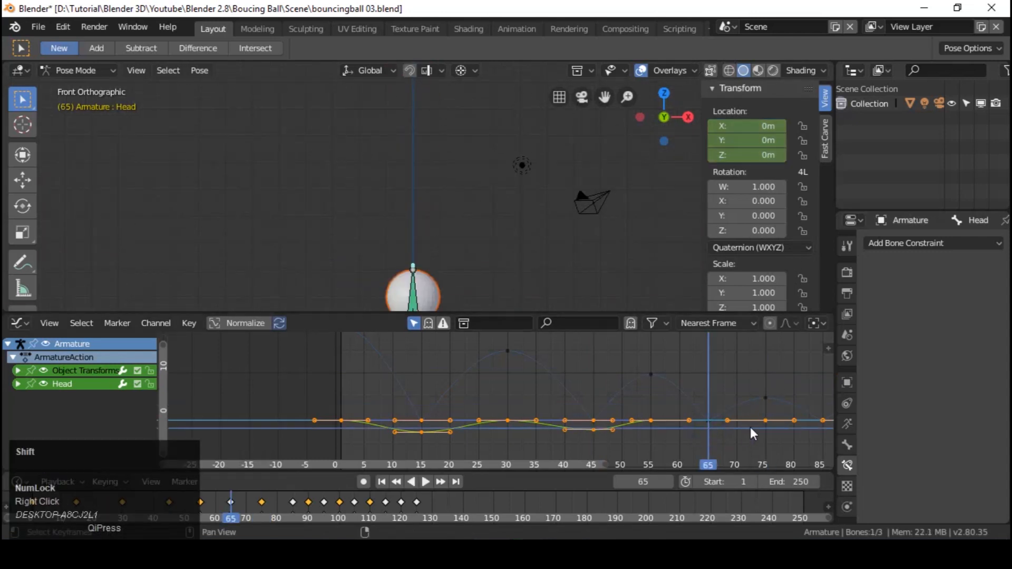
{"action": "middle_click_drag", "start_coordinate": [750, 427], "coordinate": [748, 409], "text": "shift"}
{"action": "scroll", "coordinate": [418, 217], "scroll_direction": "up", "scroll_amount": 3}
{"action": "middle_click_drag", "start_coordinate": [418, 217], "coordinate": [431, 150], "text": "shift"}
{"action": "type", "text": "gz-0.3"}
{"action": "left_click", "coordinate": [514, 183]}
Keyframe weaker Head bone squashes at the ground contacts on frames 85 and 95, with Location Y -0.5 m at frame 95
{"action": "middle_click_drag", "start_coordinate": [664, 358], "coordinate": [476, 361]}
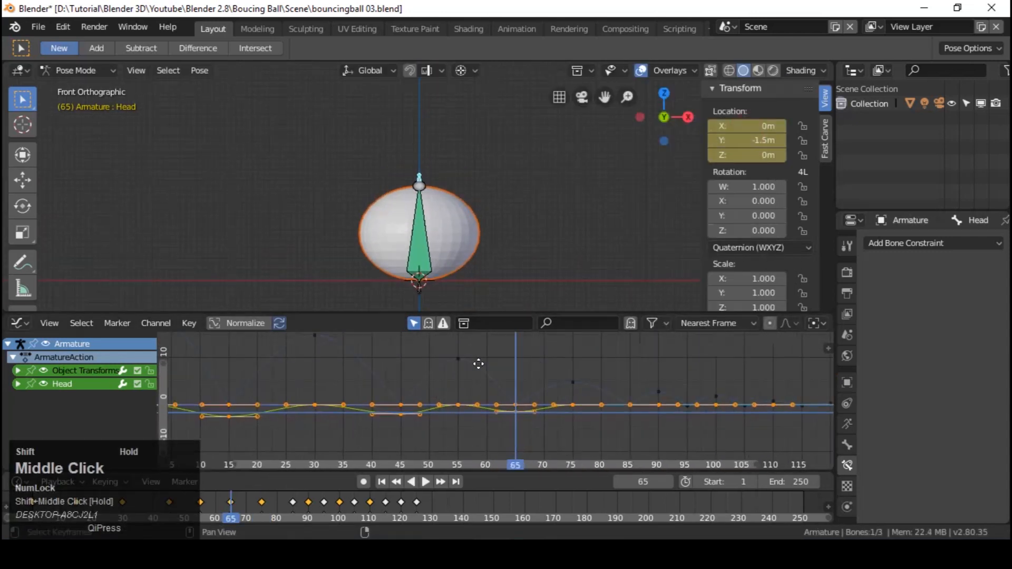
{"action": "right_click", "coordinate": [597, 379]}
{"action": "left_click", "coordinate": [655, 394]}
{"action": "right_click", "coordinate": [449, 206]}
{"action": "right_click", "coordinate": [738, 140]}
{"action": "left_click", "coordinate": [633, 140]}
{"action": "scroll", "coordinate": [429, 245], "scroll_direction": "down", "scroll_amount": 1}
{"action": "middle_click_drag", "start_coordinate": [417, 253], "coordinate": [428, 246], "text": "shift"}
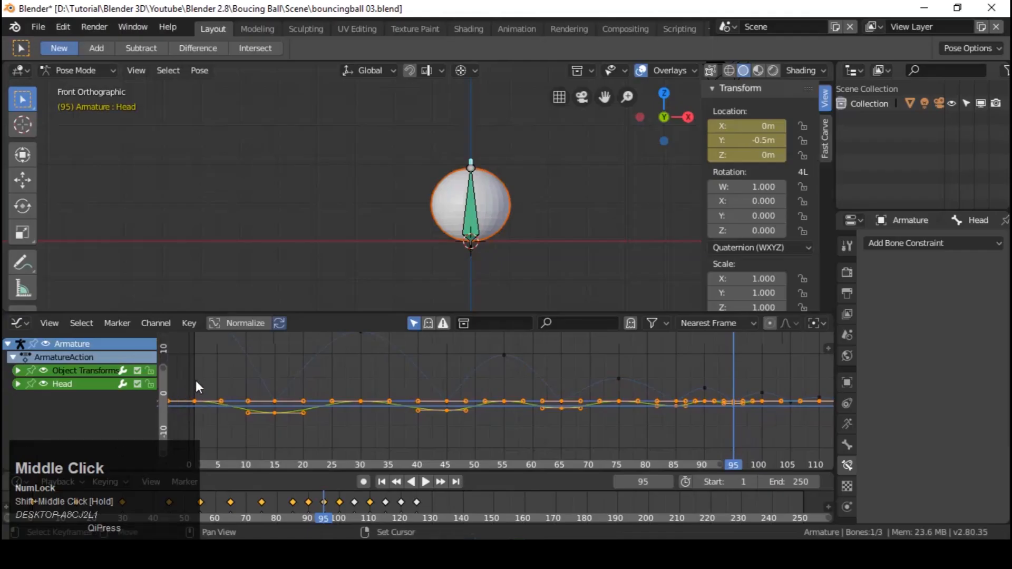
At frame 14, clear the Head bone's location, move it 0.5 up along Z to stretch the ball, and keyframe it
{"action": "right_click_drag", "start_coordinate": [196, 382], "coordinate": [275, 413]}
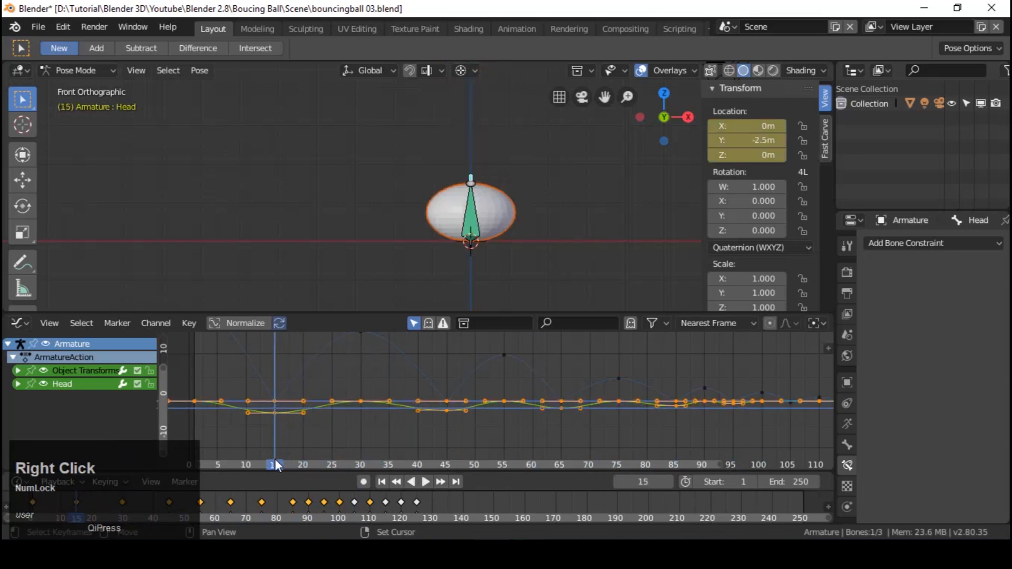
{"action": "key", "text": "Left"}
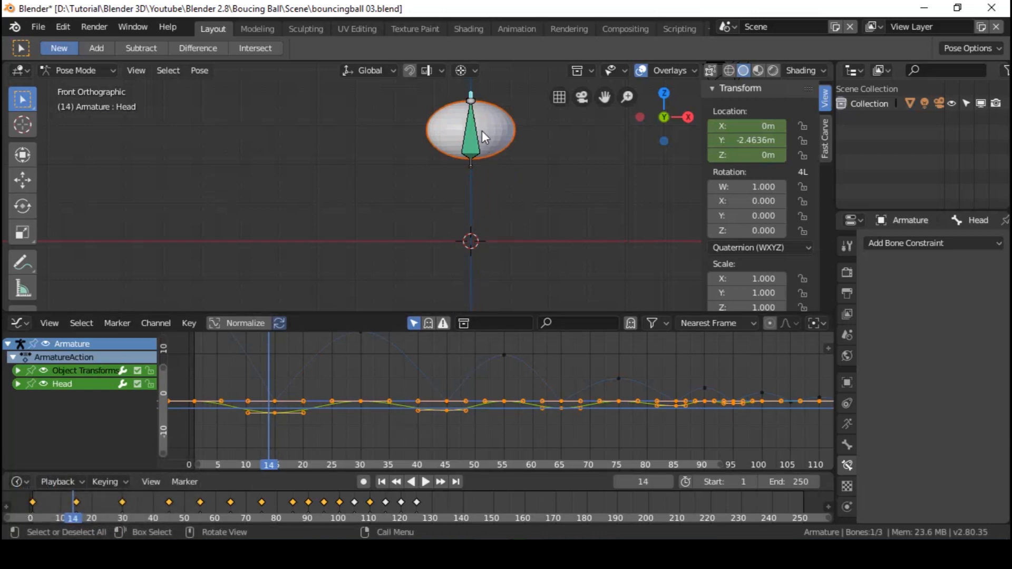
{"action": "middle_click_drag", "start_coordinate": [480, 118], "coordinate": [461, 179], "text": "shift"}
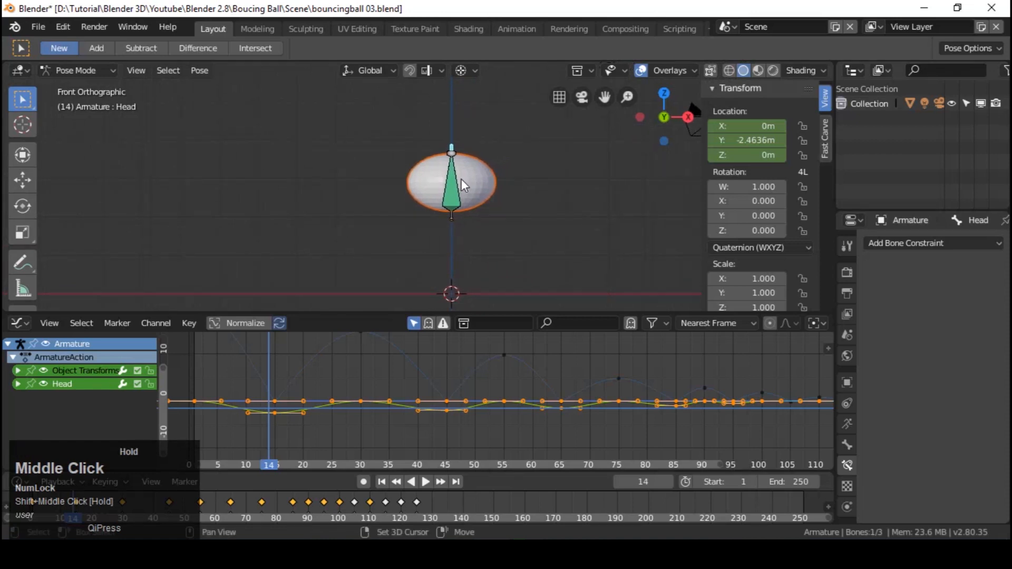
{"action": "key", "text": "alt+g"}
{"action": "key", "text": "g"}
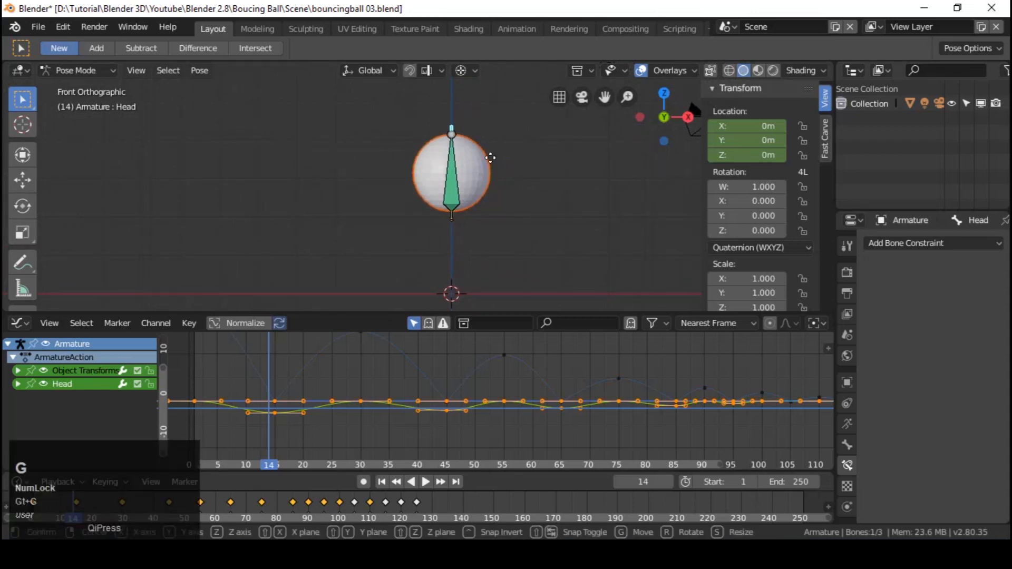
{"action": "type", "text": "z0.5"}
{"action": "key", "text": "Return"}
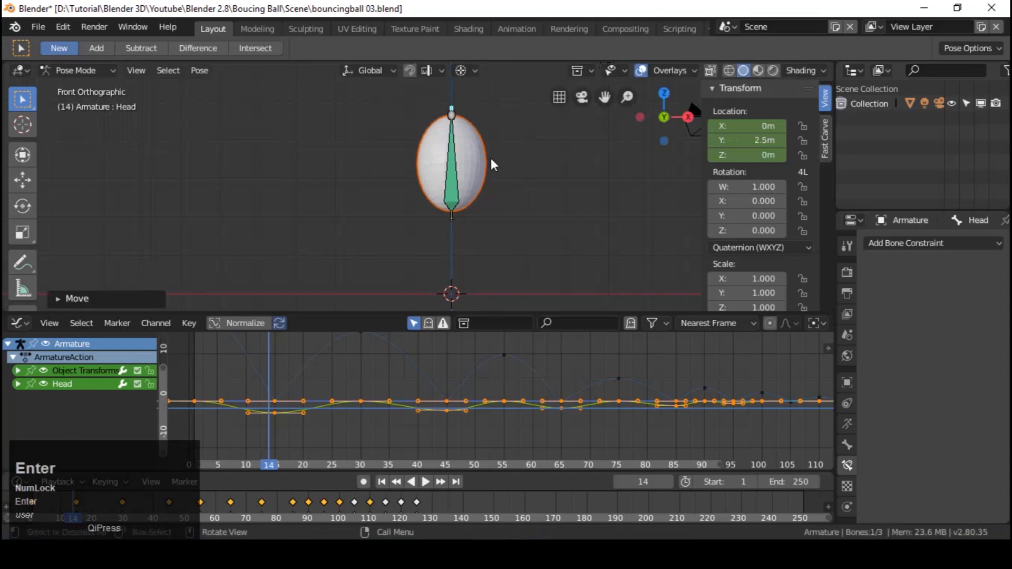
{"action": "right_click", "coordinate": [770, 138]}
{"action": "left_click", "coordinate": [771, 138]}
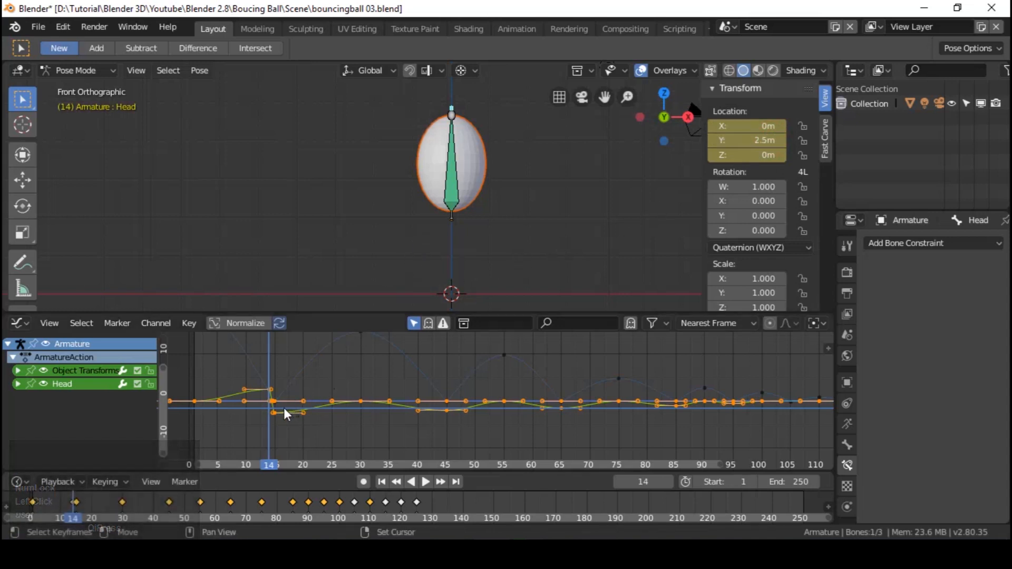
At frame 16, reset the Head bone's location, raise it along Z to a Location Y of 2.5 m, and keyframe it
{"action": "key", "text": "Right"}
{"action": "key", "text": "Right"}
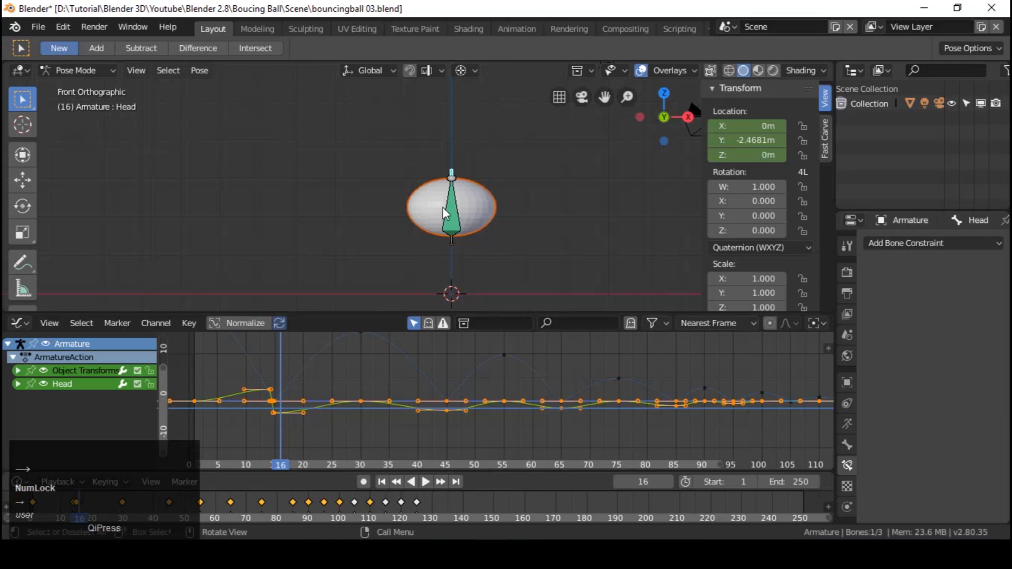
{"action": "key", "text": "alt+g"}
{"action": "type", "text": "gz0."}
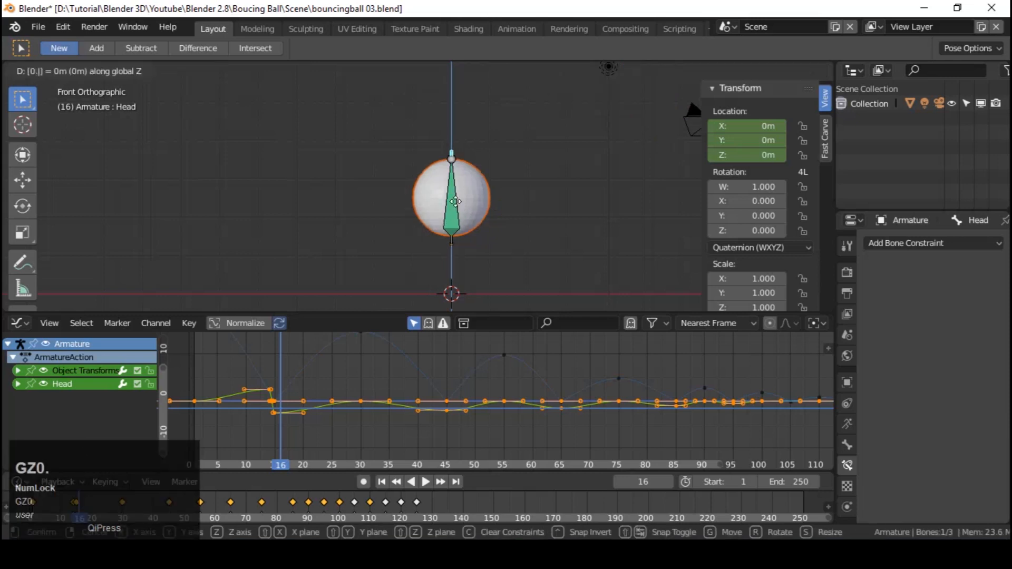
{"action": "type", "text": "25"}
{"action": "key", "text": "Return"}
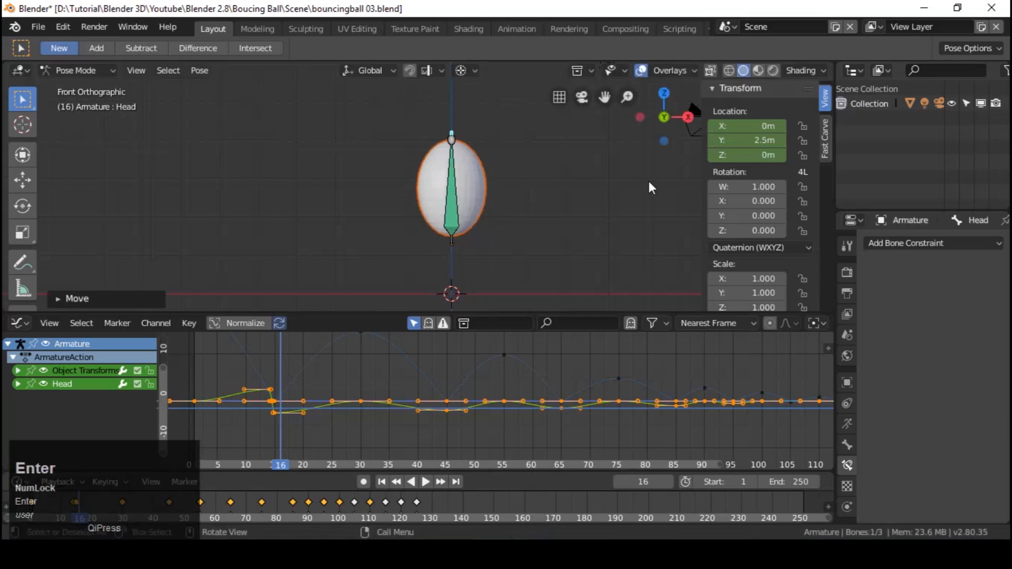
{"action": "right_click", "coordinate": [744, 144]}
{"action": "left_click", "coordinate": [745, 147]}
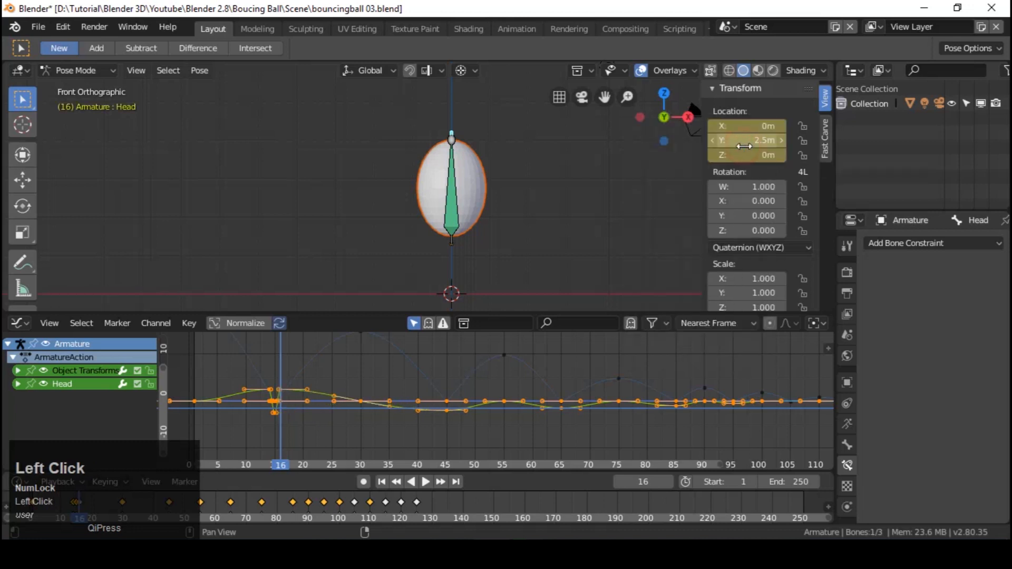
Stretch the ball with the Head bone just before and after the frame 45 contact, keyframing its location each time
{"action": "right_click_drag", "start_coordinate": [242, 372], "coordinate": [441, 358]}
{"action": "key", "text": "alt+g"}
{"action": "right_click", "coordinate": [744, 140]}
{"action": "left_click", "coordinate": [745, 142]}
{"action": "key", "text": "Return"}
{"action": "right_click", "coordinate": [732, 139]}
{"action": "left_click", "coordinate": [733, 142]}
Keyframe stretched Head bone positions at frames 64 and 66 around the ground contact, with Location Y 2 m at frame 66
{"action": "right_click", "coordinate": [554, 427]}
{"action": "key", "text": "g"}
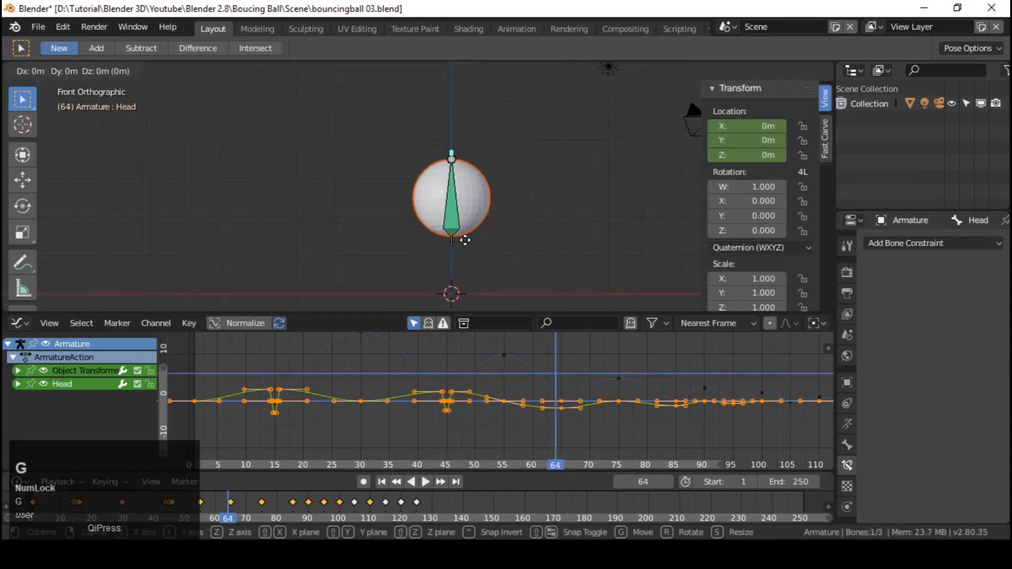
{"action": "key", "text": "Return"}
{"action": "right_click", "coordinate": [744, 139]}
{"action": "left_click", "coordinate": [744, 141]}
{"action": "key", "text": "g"}
{"action": "key", "text": "Return"}
{"action": "right_click", "coordinate": [745, 140]}
{"action": "left_click", "coordinate": [745, 142]}
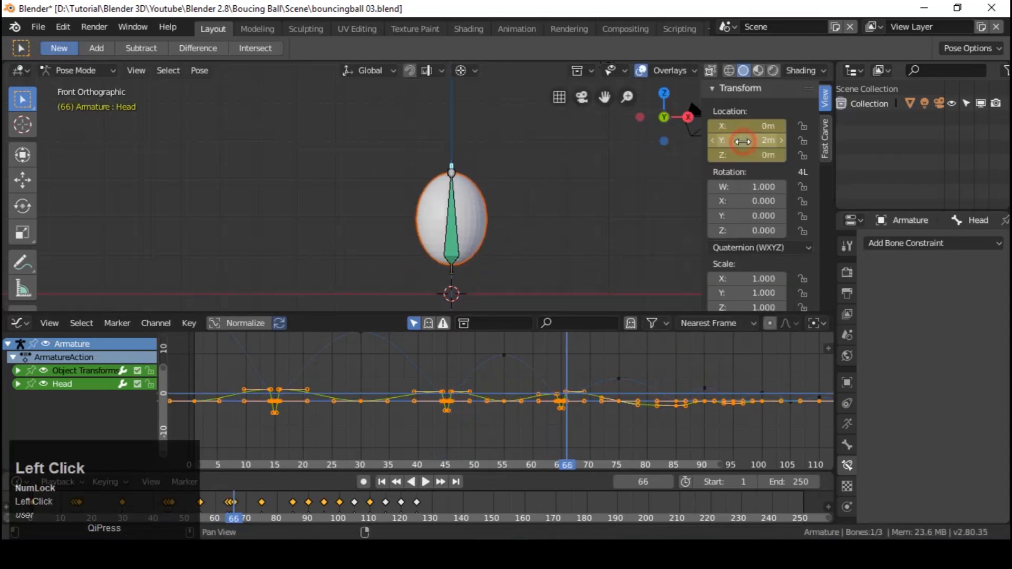
At frame 84, raise the Head bone along Z to a Location Y of 1 m and keyframe it
{"action": "right_click", "coordinate": [676, 400]}
{"action": "key", "text": "g"}
{"action": "key", "text": "z"}
{"action": "key", "text": "Return"}
{"action": "right_click", "coordinate": [725, 140]}
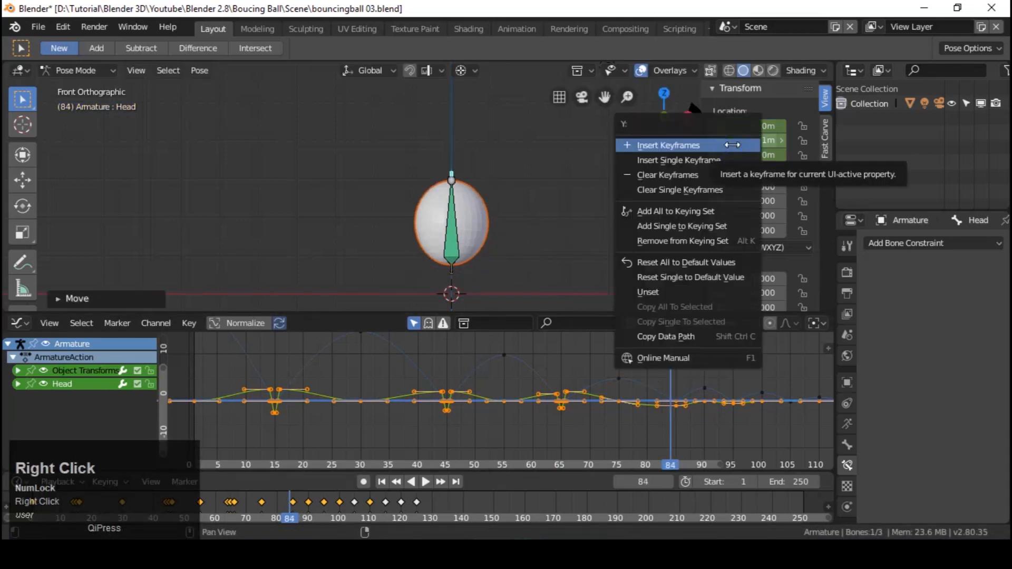
{"action": "left_click", "coordinate": [725, 142]}
At frame 86, move the Head bone along Z to stretch the ball after ground contact and keyframe its location
{"action": "key", "text": "Right"}
{"action": "key", "text": "g"}
{"action": "key", "text": "BackSpace"}
{"action": "key", "text": "BackSpace"}
{"action": "right_click", "coordinate": [554, 192]}
{"action": "key", "text": "g"}
{"action": "key", "text": "z"}
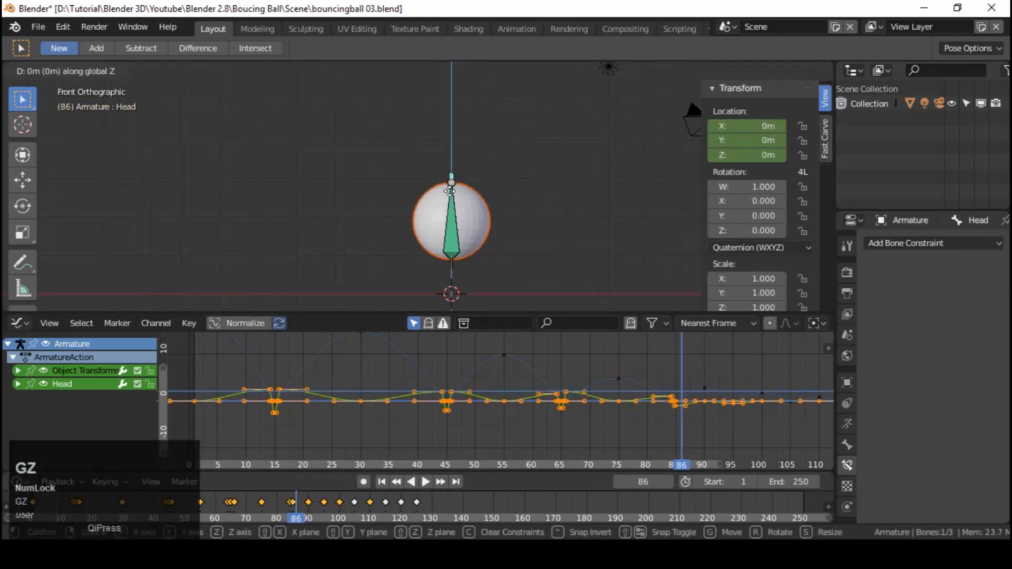
{"action": "left_click", "coordinate": [659, 159]}
{"action": "right_click", "coordinate": [738, 143]}
{"action": "left_click", "coordinate": [738, 147]}
Play the animation again from the first frame to check the squash and stretch
{"action": "right_click", "coordinate": [679, 419]}
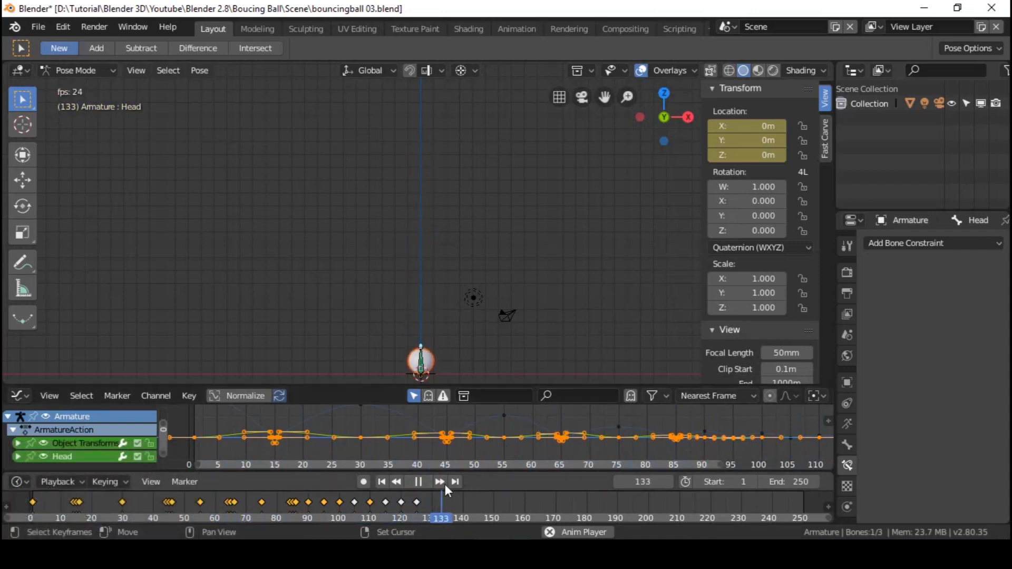
{"action": "left_click", "coordinate": [382, 482]}
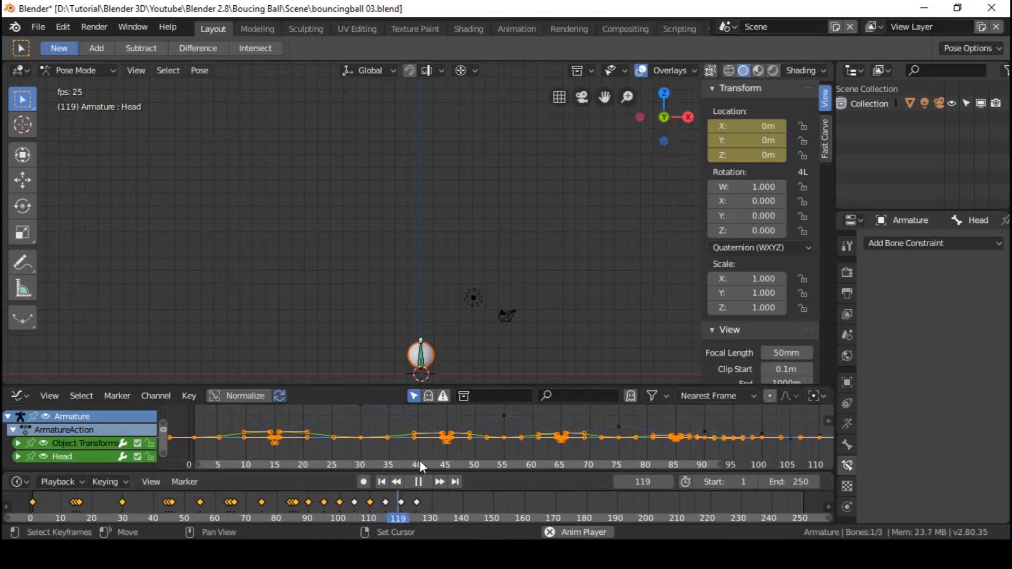
Stop the playback, returning to the first frame, and switch the armature to Object Mode
{"action": "left_click", "coordinate": [420, 482]}
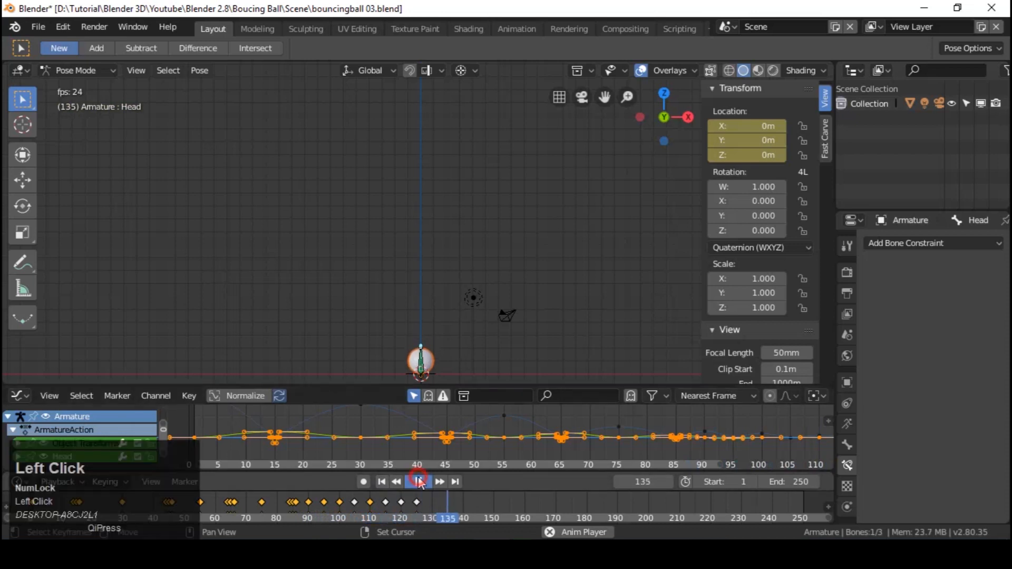
{"action": "left_click", "coordinate": [383, 482]}
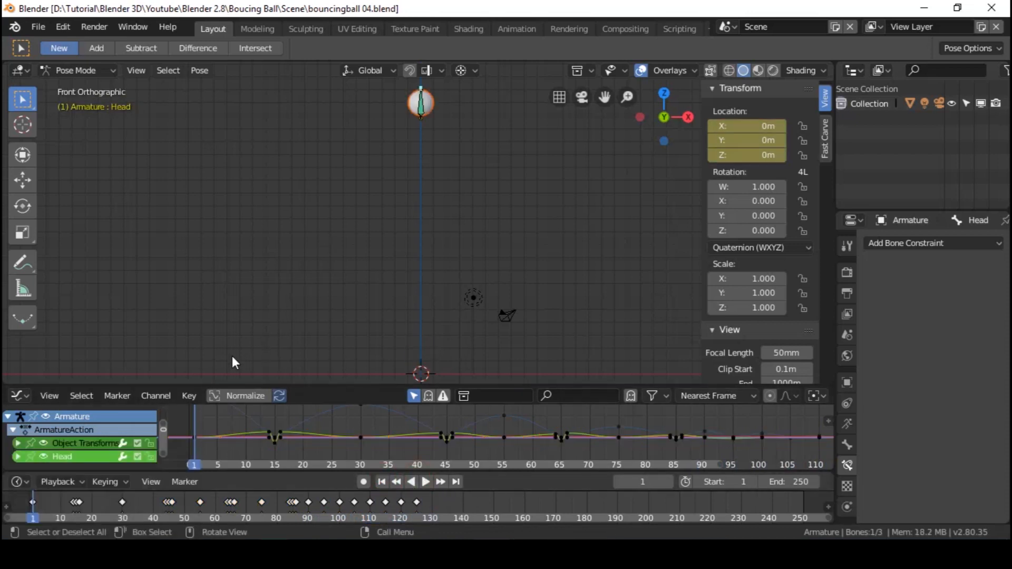
{"action": "left_click_drag", "start_coordinate": [157, 386], "coordinate": [165, 362]}
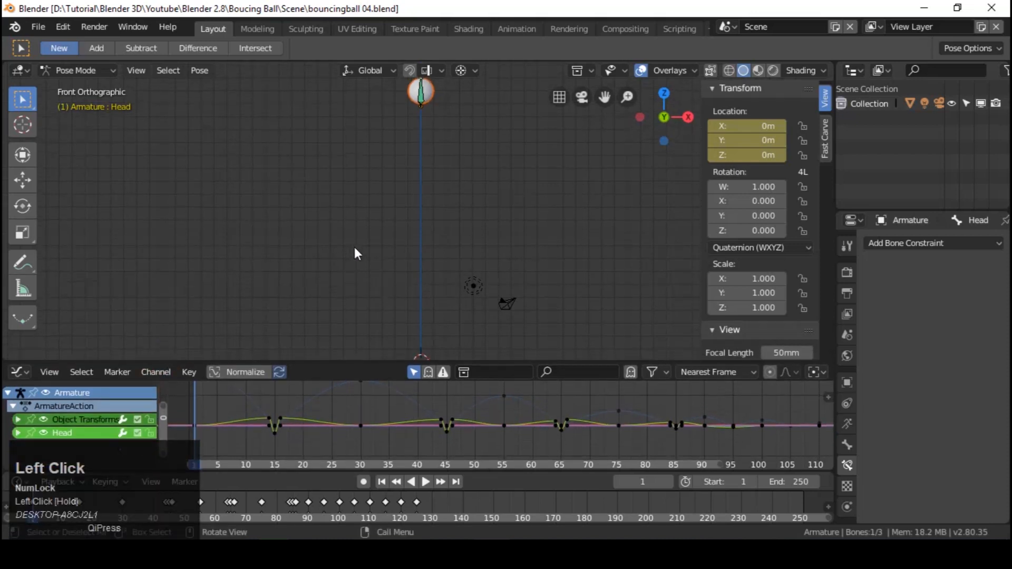
{"action": "scroll", "coordinate": [406, 247], "scroll_direction": "down", "scroll_amount": 1}
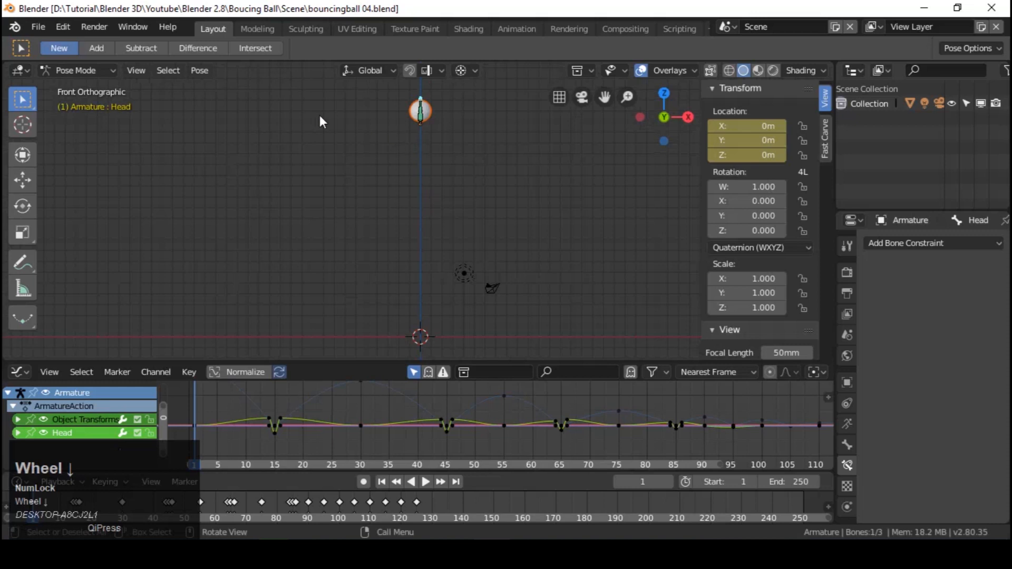
{"action": "left_click", "coordinate": [93, 71]}
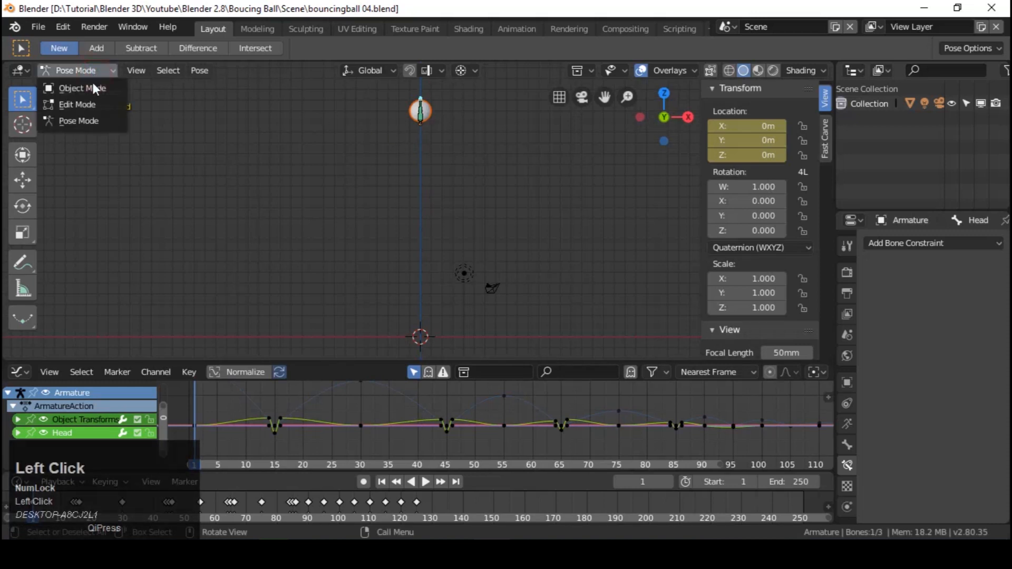
{"action": "left_click", "coordinate": [91, 90]}
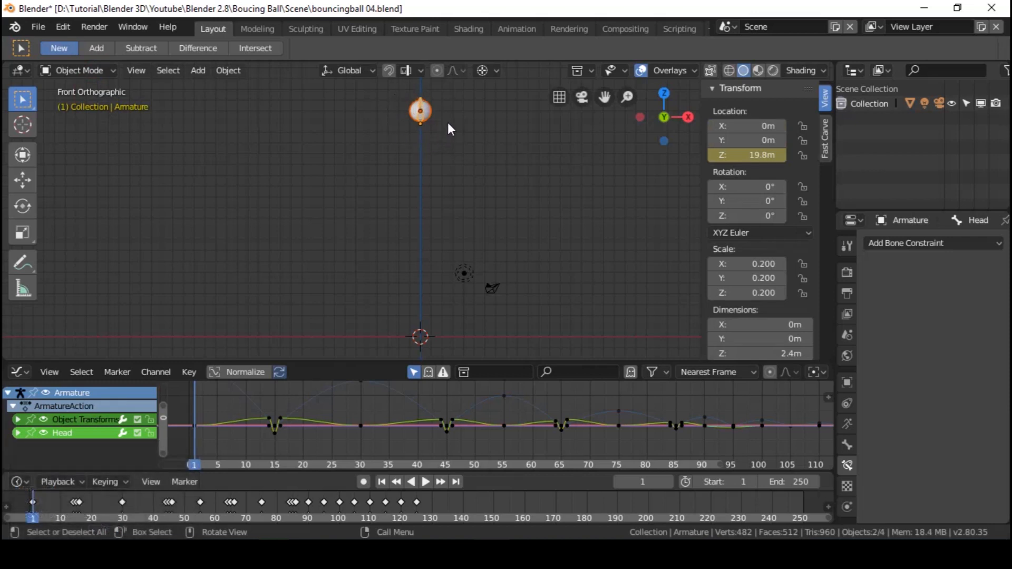
Move the armature -20 m along X at frame 1 and insert a single keyframe on its X location
{"action": "key", "text": "g"}
{"action": "type", "text": "x"}
{"action": "type", "text": "-20"}
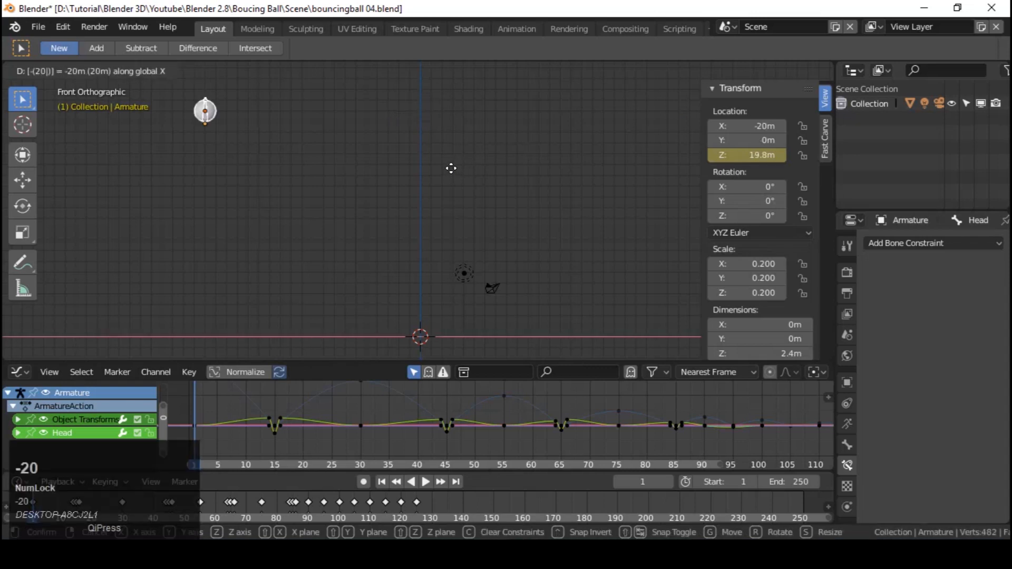
{"action": "key", "text": "Return"}
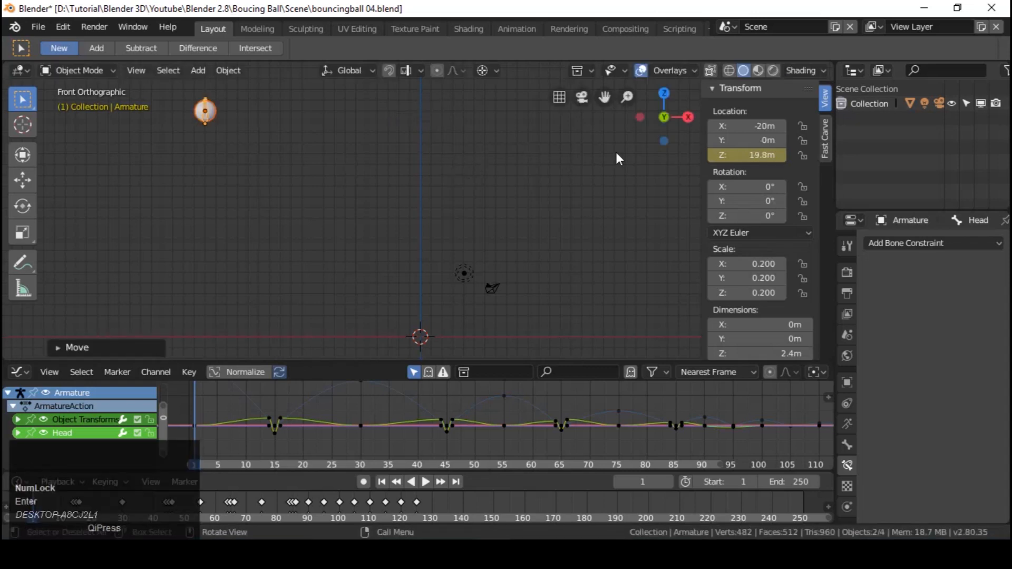
{"action": "right_click", "coordinate": [771, 126]}
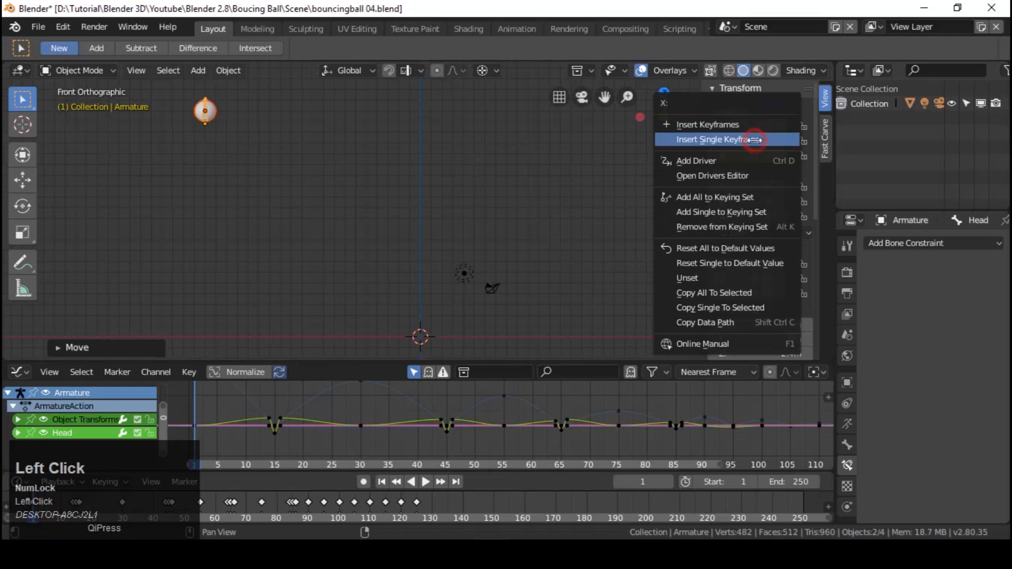
{"action": "left_click", "coordinate": [755, 140]}
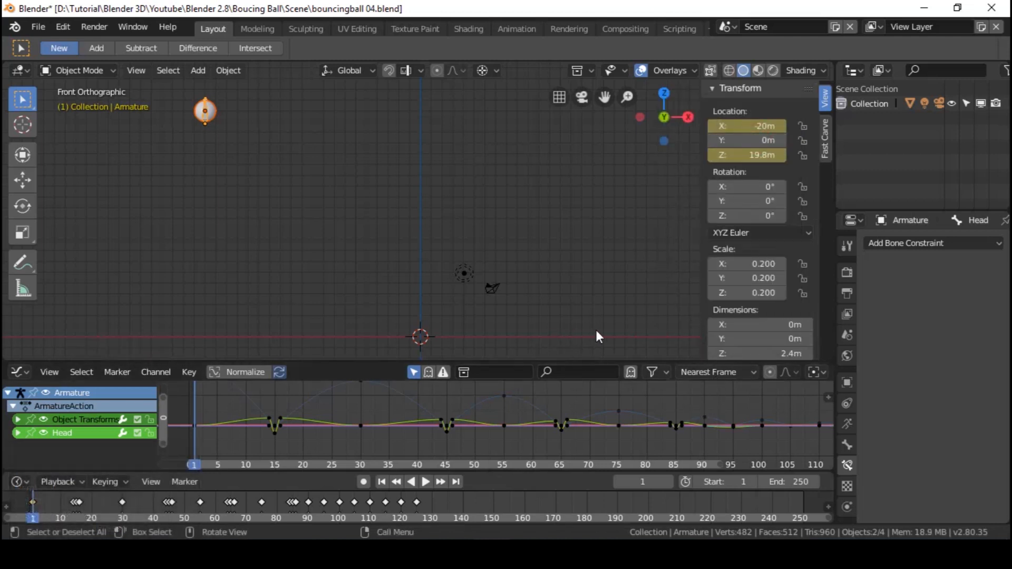
Set the current frame to 130, just past the last existing keyframe
{"action": "middle_click_drag", "start_coordinate": [757, 425], "coordinate": [482, 404], "text": "shift"}
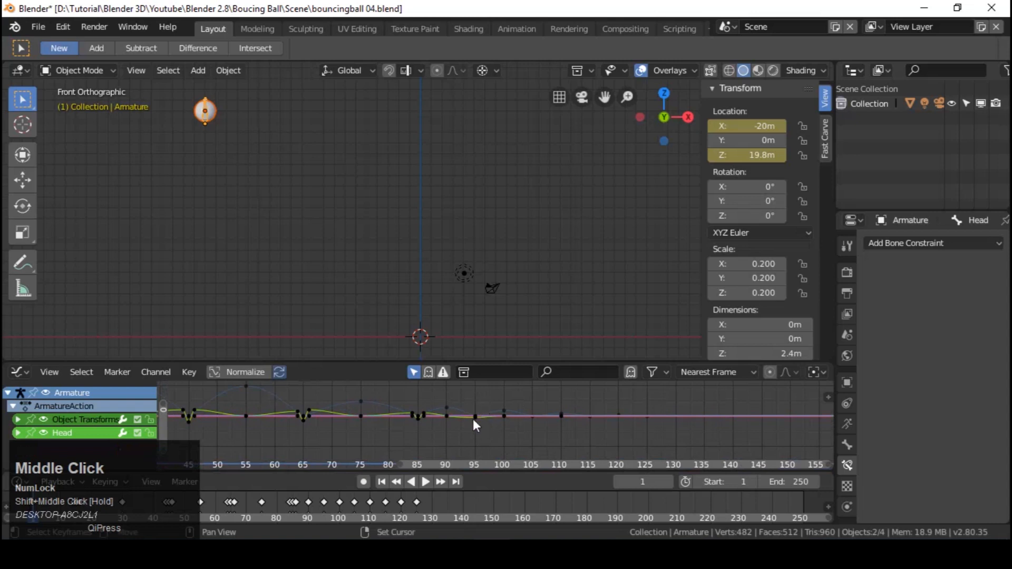
{"action": "key", "text": "space"}
{"action": "right_click", "coordinate": [416, 501]}
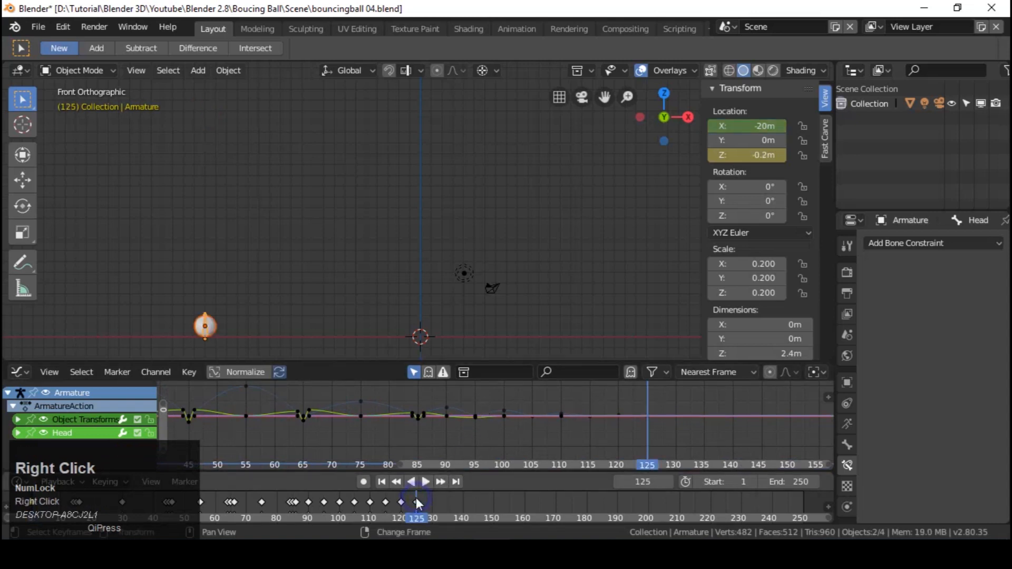
{"action": "left_click_drag", "start_coordinate": [429, 500], "coordinate": [435, 503]}
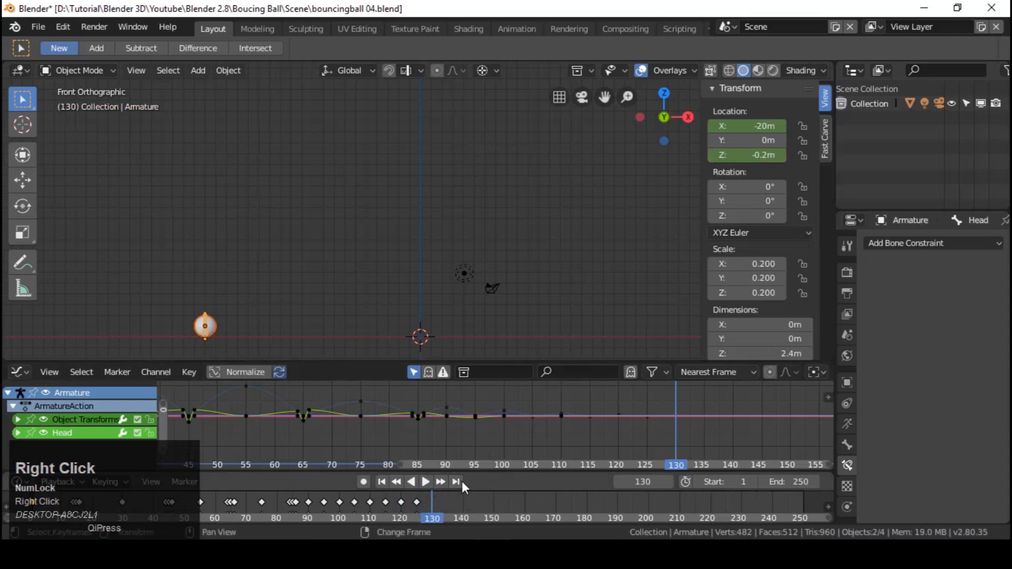
{"action": "key", "text": "g"}
{"action": "key", "text": "z"}
{"action": "key", "text": "BackSpace"}
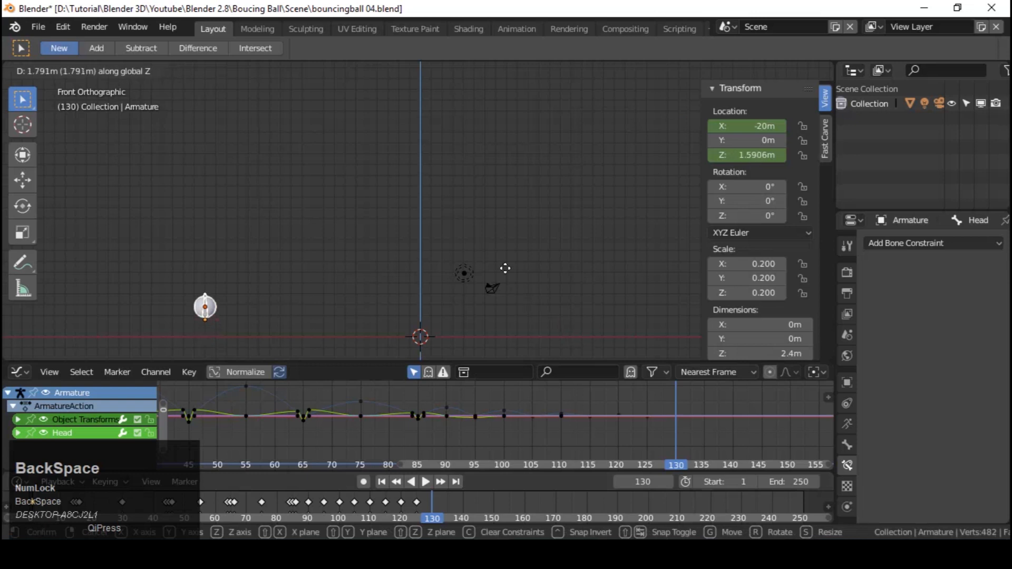
{"action": "right_click", "coordinate": [532, 271]}
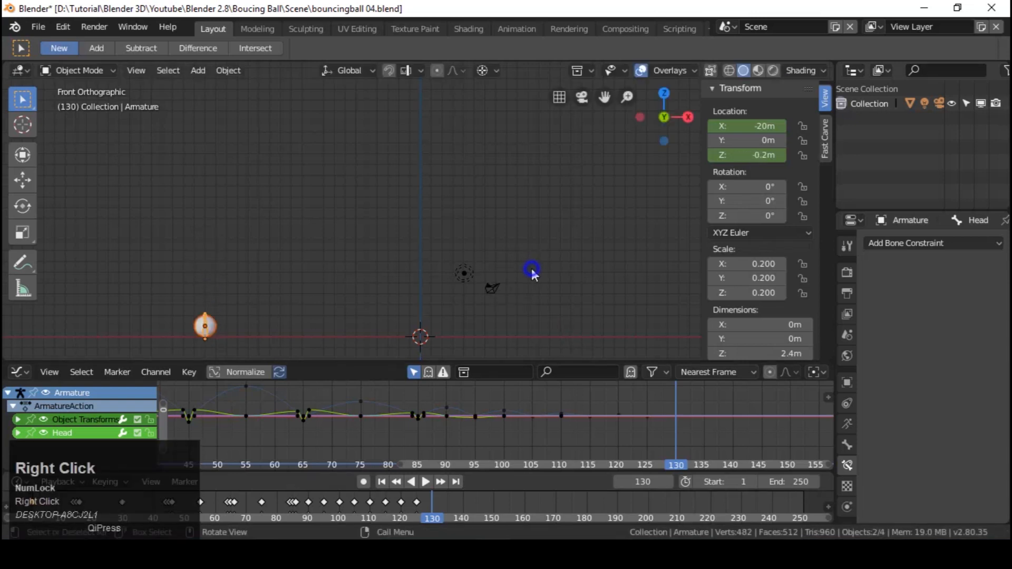
Move the armature 40 m along X at frame 130 and keyframe its X location
{"action": "type", "text": "gx40"}
{"action": "key", "text": "Return"}
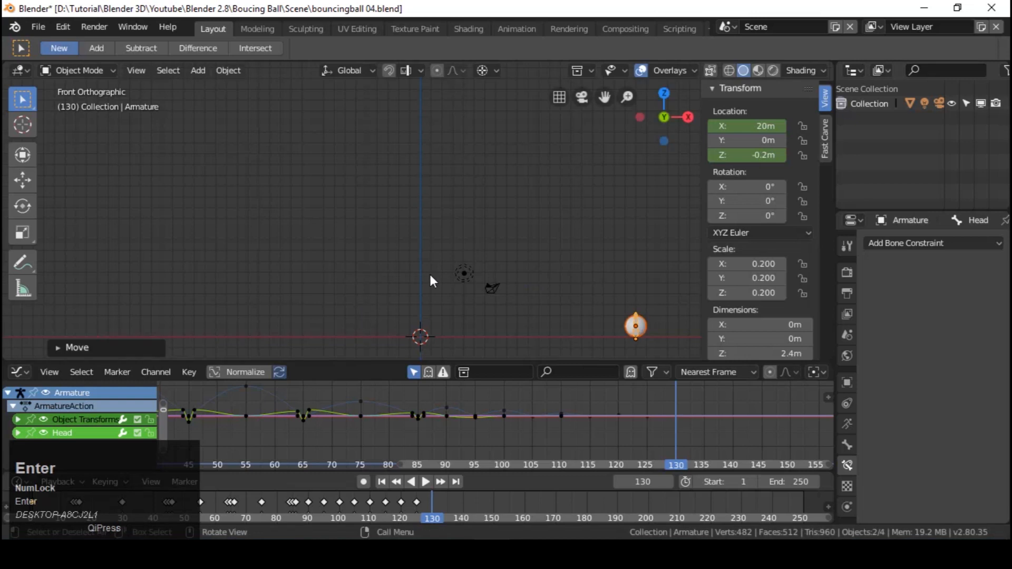
{"action": "right_click", "coordinate": [725, 129]}
{"action": "left_click", "coordinate": [727, 130]}
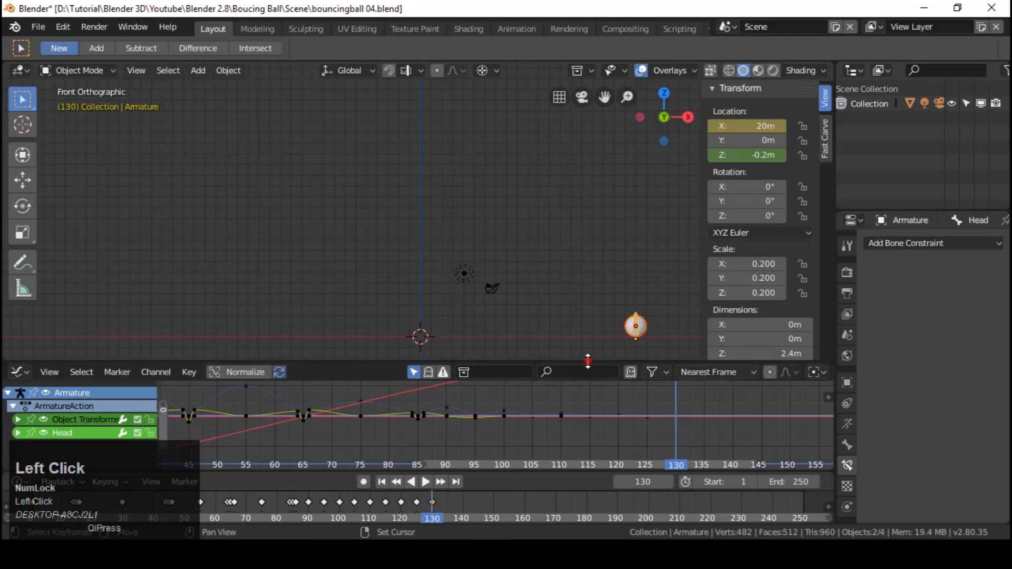
Enlarge the Graph Editor to examine the armature's X location curve, scrubbing through the frames to see the horizontal motion
{"action": "left_click_drag", "start_coordinate": [588, 338], "coordinate": [585, 249]}
{"action": "scroll", "coordinate": [487, 371], "scroll_direction": "down", "scroll_amount": 3}
{"action": "middle_click_drag", "start_coordinate": [394, 363], "coordinate": [510, 368], "text": "shift"}
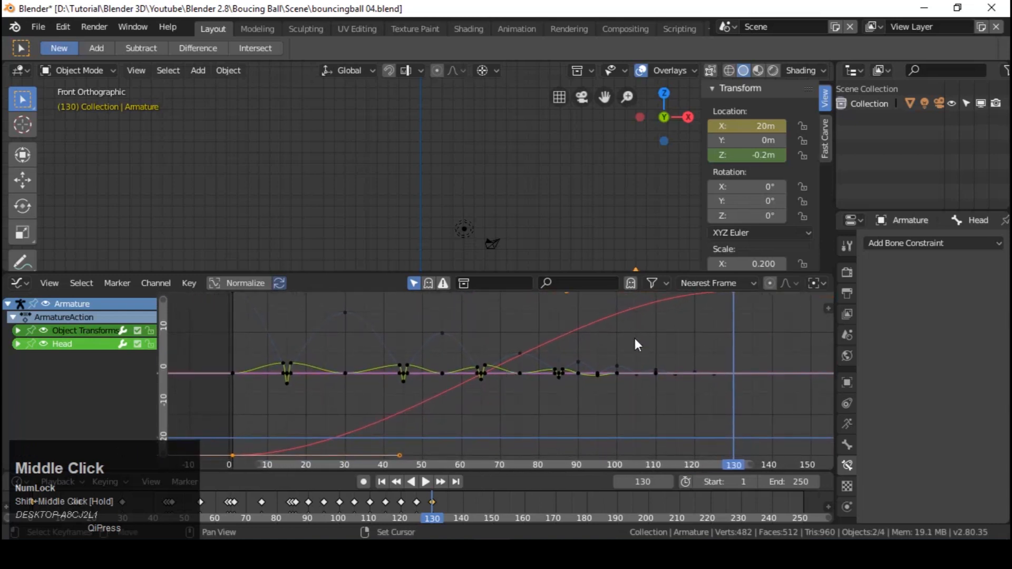
{"action": "scroll", "coordinate": [646, 338], "scroll_direction": "down", "scroll_amount": 2}
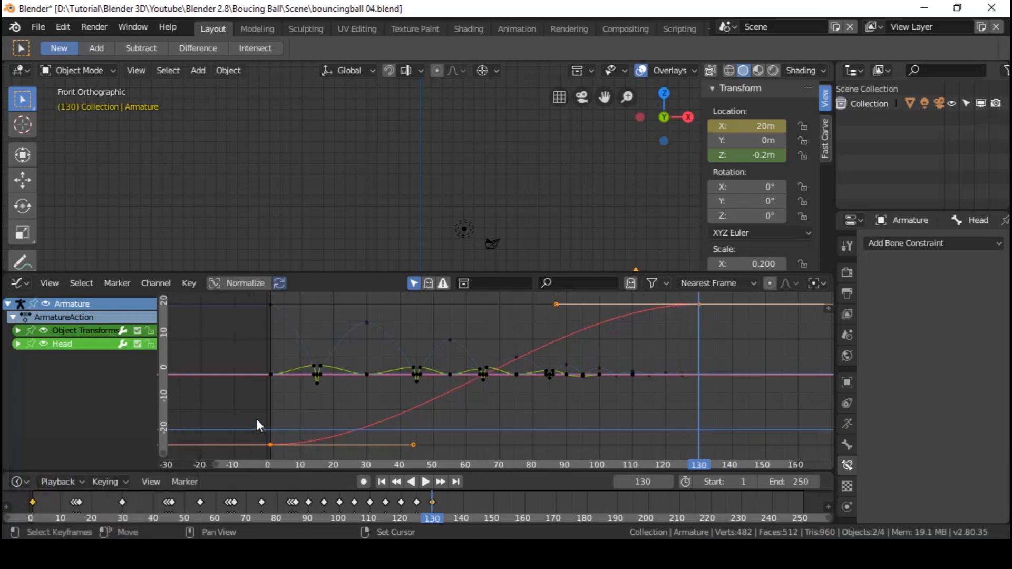
{"action": "mouse_move", "coordinate": [583, 353]}
{"action": "middle_mouse_down", "text": "shift"}
{"action": "mouse_move", "coordinate": [571, 358]}
{"action": "mouse_move", "coordinate": [598, 362]}
{"action": "mouse_move", "coordinate": [586, 346]}
{"action": "mouse_move", "coordinate": [587, 358]}
{"action": "middle_mouse_up", "text": "shift"}
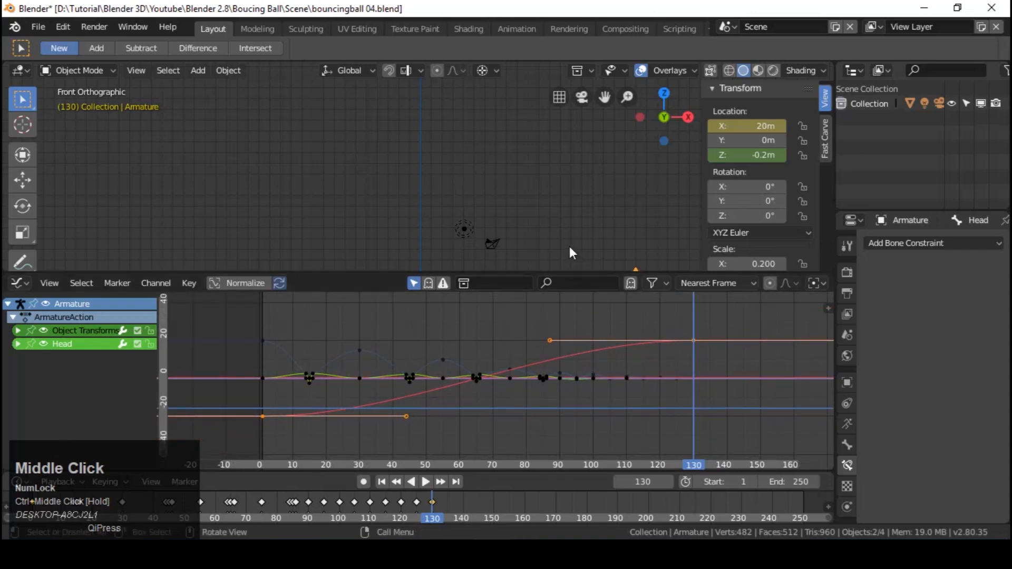
{"action": "scroll", "coordinate": [562, 248], "scroll_direction": "down", "scroll_amount": 1}
{"action": "right_click_drag", "start_coordinate": [263, 408], "coordinate": [629, 417]}
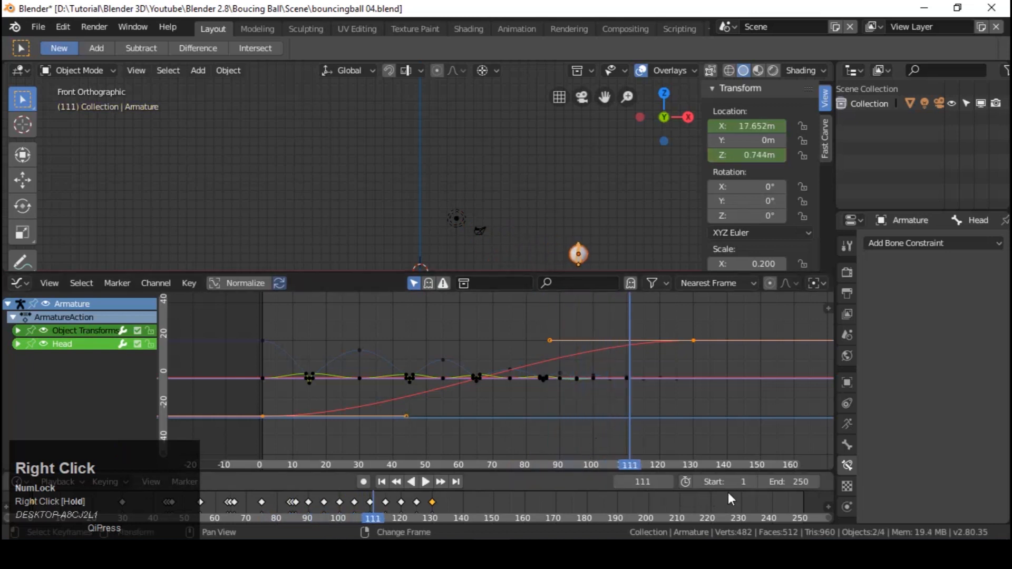
Set the animation's end frame to 140 and play it from the first frame to check the sideways travel
{"action": "type", "text": "140"}
{"action": "key", "text": "Return"}
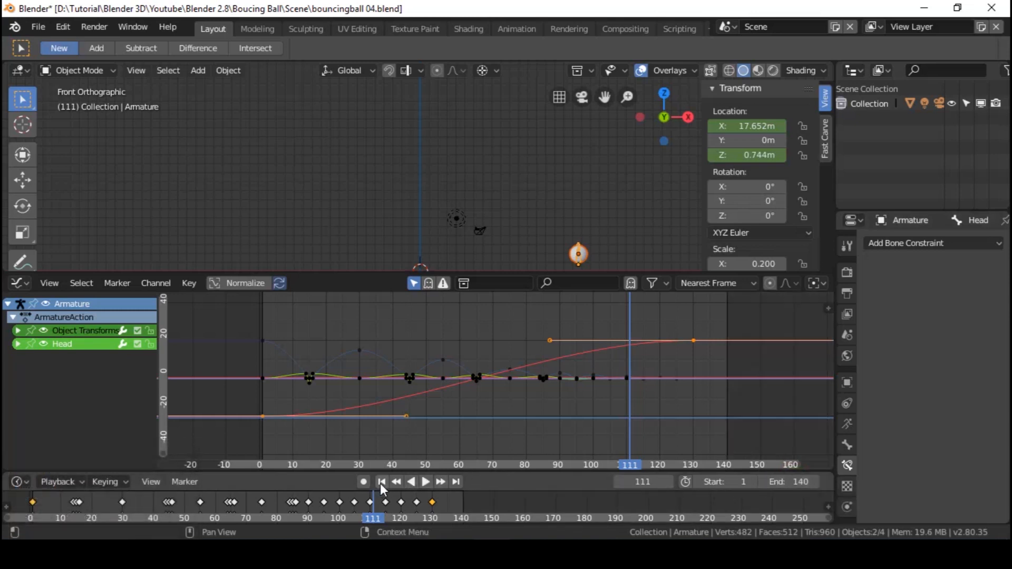
{"action": "left_click", "coordinate": [381, 482]}
{"action": "left_click", "coordinate": [426, 482]}
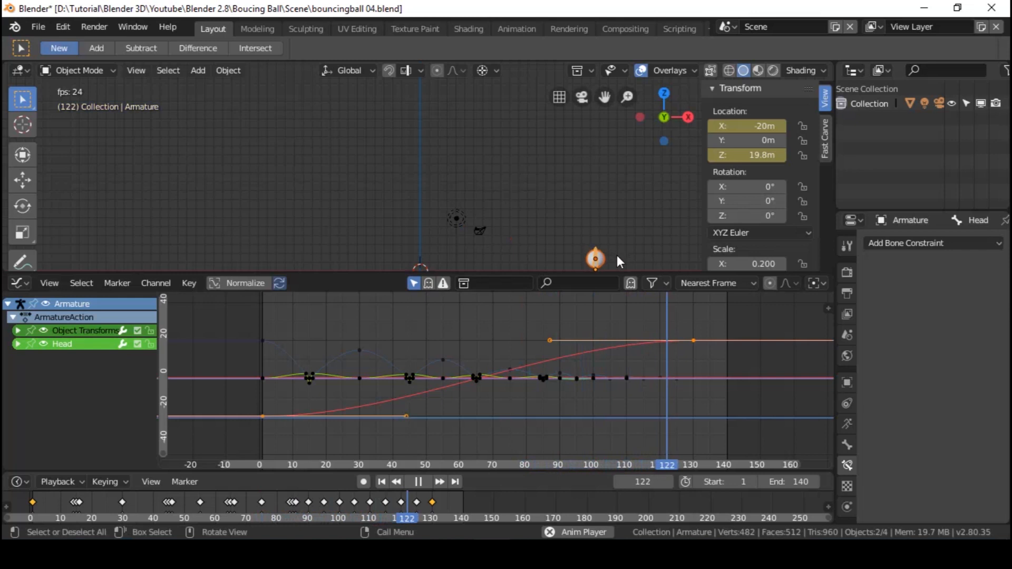
{"action": "left_click", "coordinate": [424, 482]}
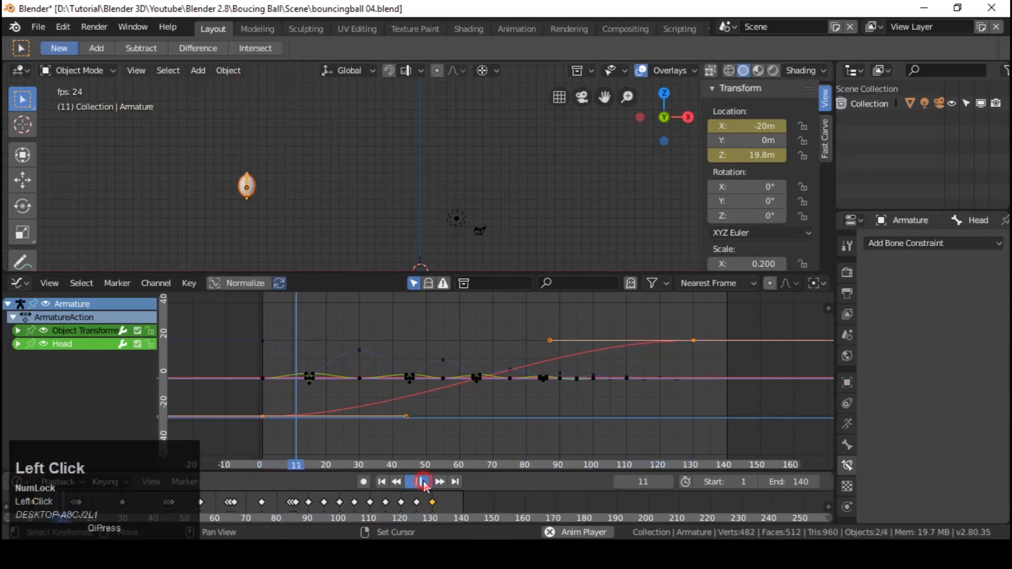
{"action": "left_click", "coordinate": [383, 482]}
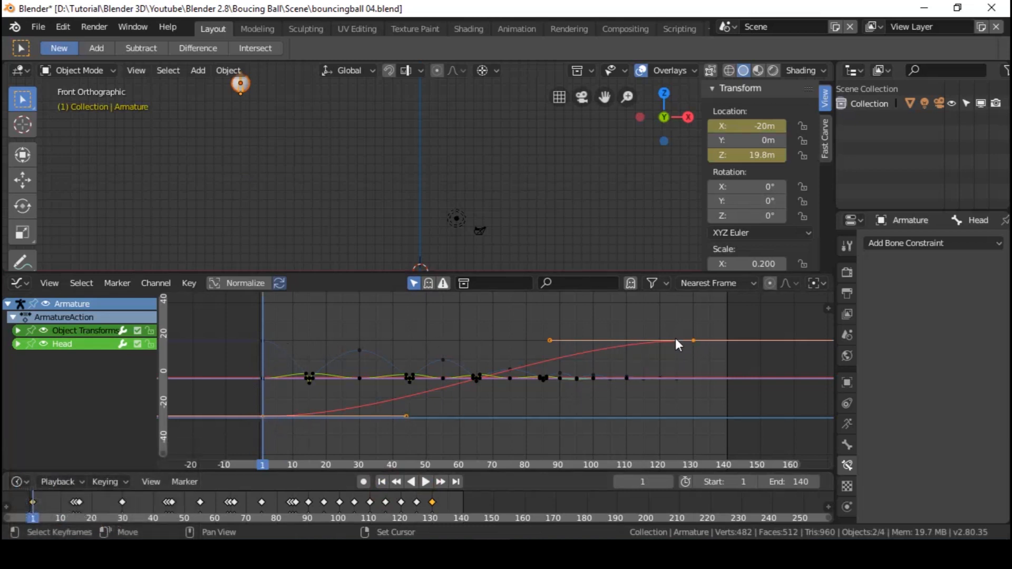
Straighten the X location curve between frames 1 and 130 by giving its keyframes Vector handles
{"action": "right_click", "coordinate": [265, 418]}
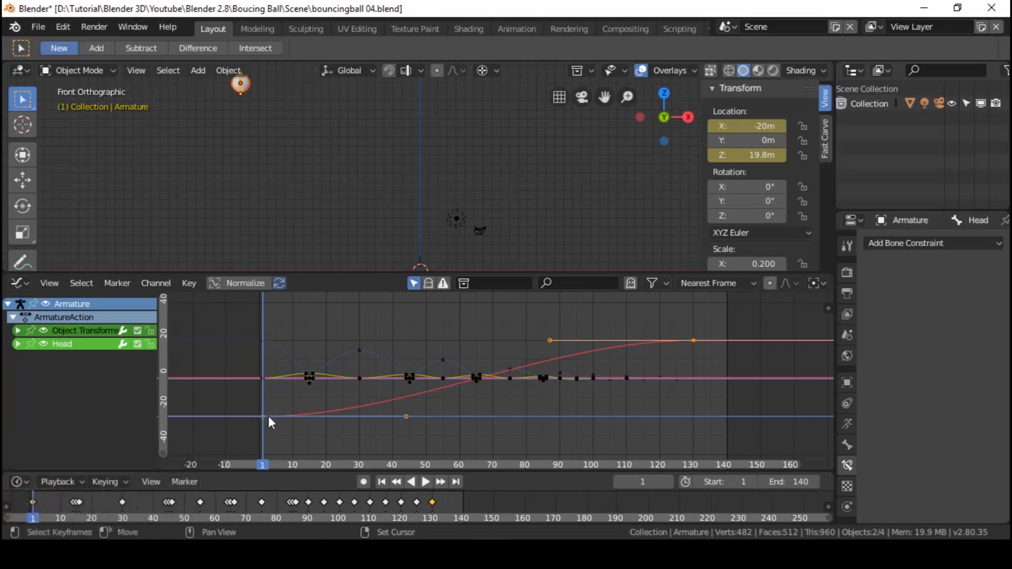
{"action": "key", "text": "v"}
{"action": "left_click", "coordinate": [244, 449]}
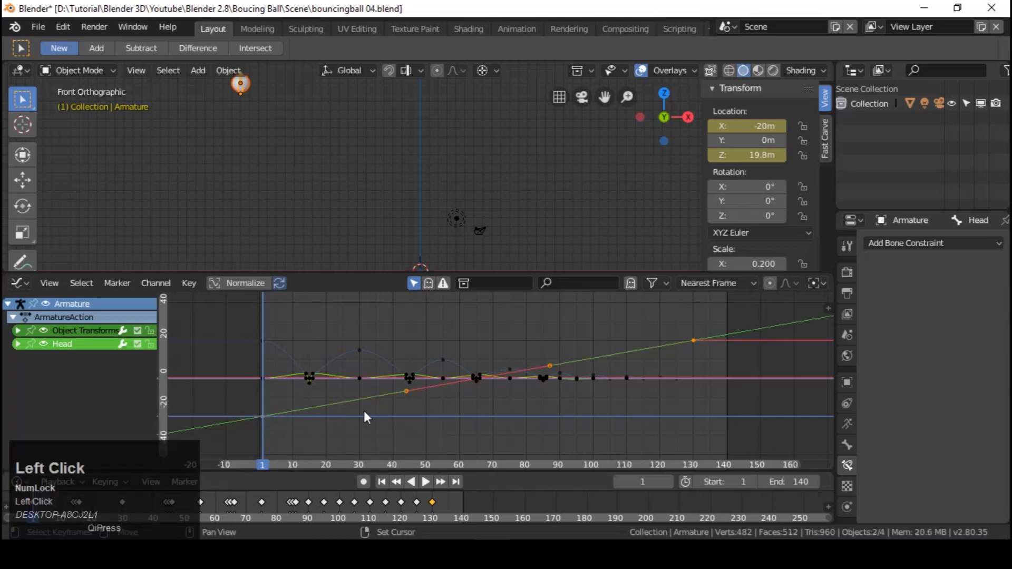
Raise the frame 1 keyframe's outgoing handle on the X location curve to about frame 38, and replay the animation from the start
{"action": "right_click", "coordinate": [404, 394]}
{"action": "left_click", "coordinate": [407, 391]}
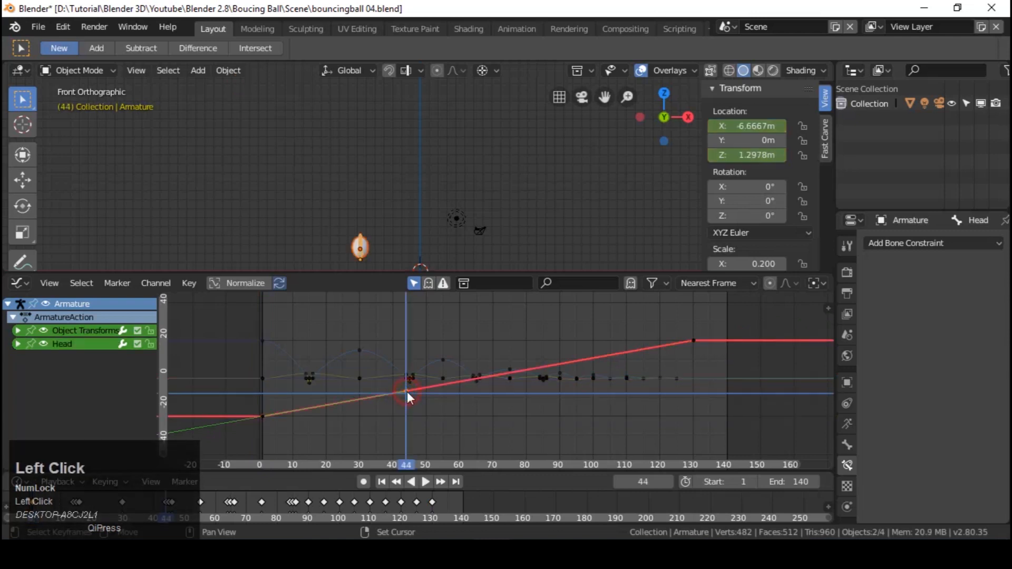
{"action": "key", "text": "g"}
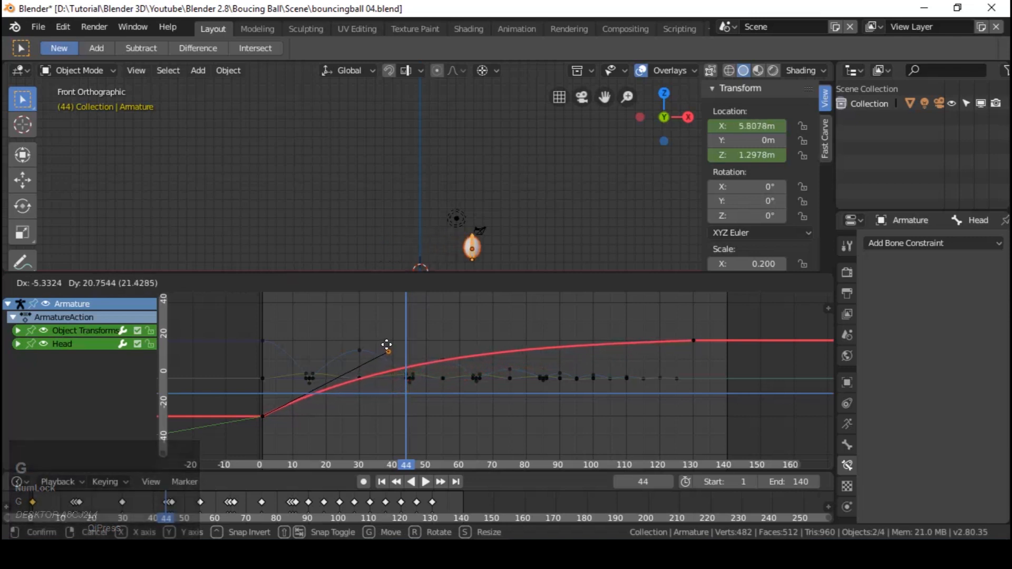
{"action": "left_click", "coordinate": [386, 339]}
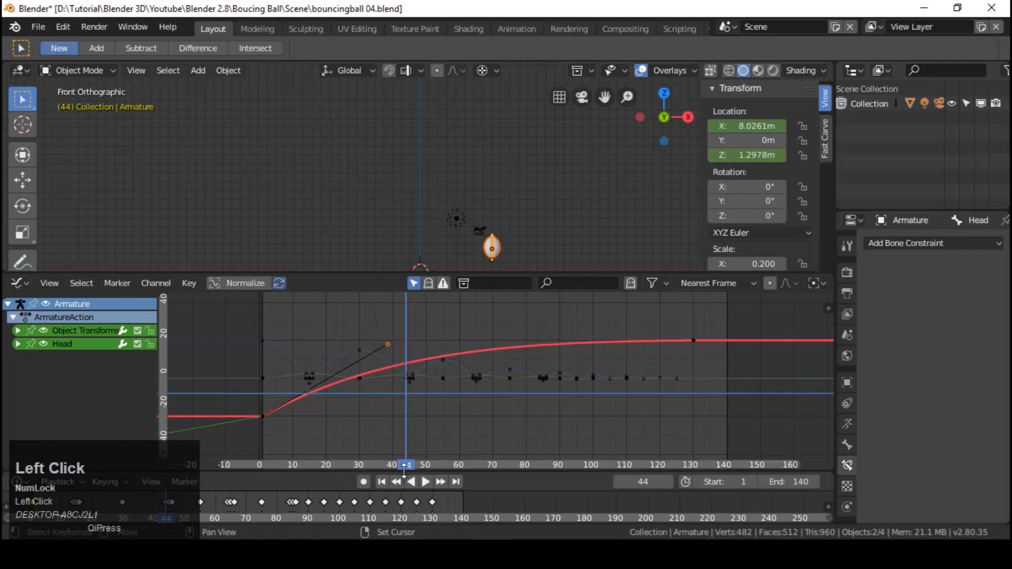
{"action": "left_click", "coordinate": [383, 482]}
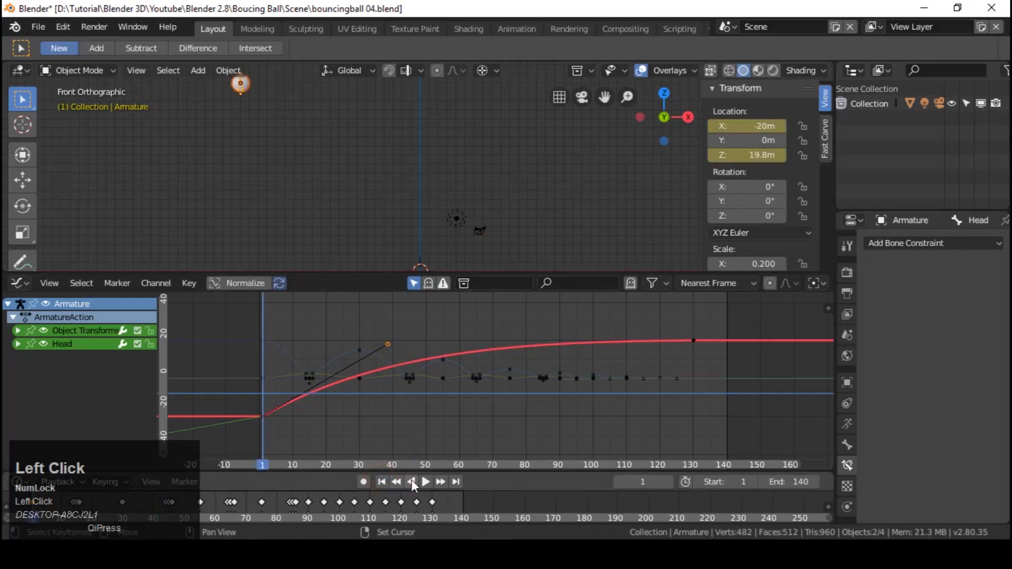
{"action": "left_click", "coordinate": [424, 482]}
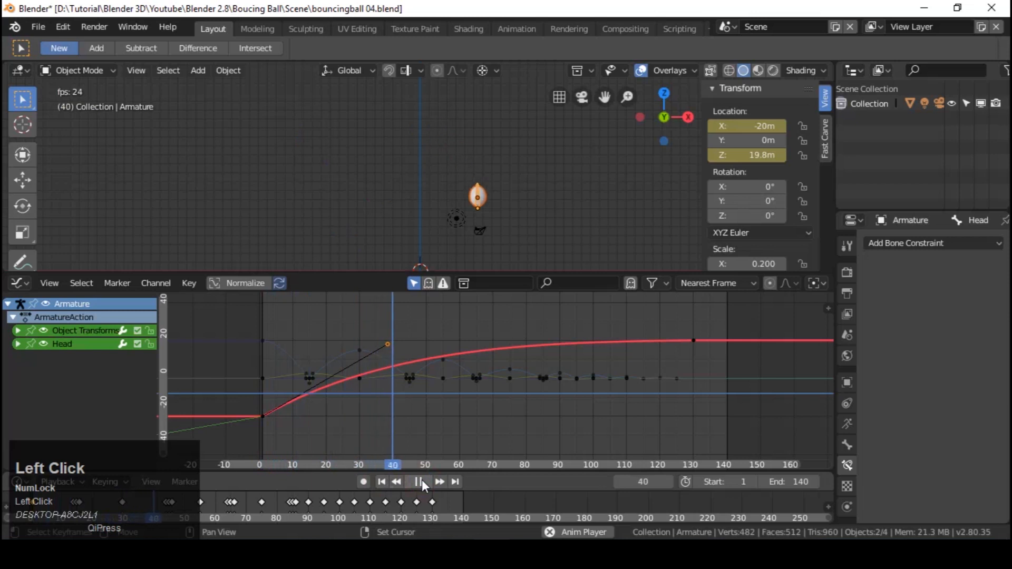